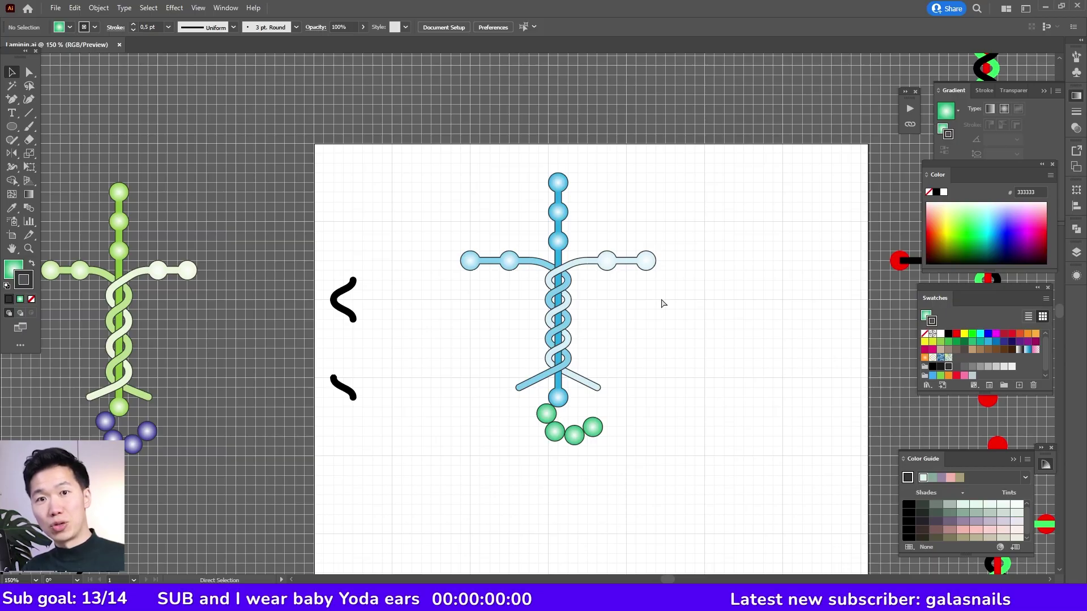
Show the document grid and turn on Snap to Grid.
left_click(198, 7)
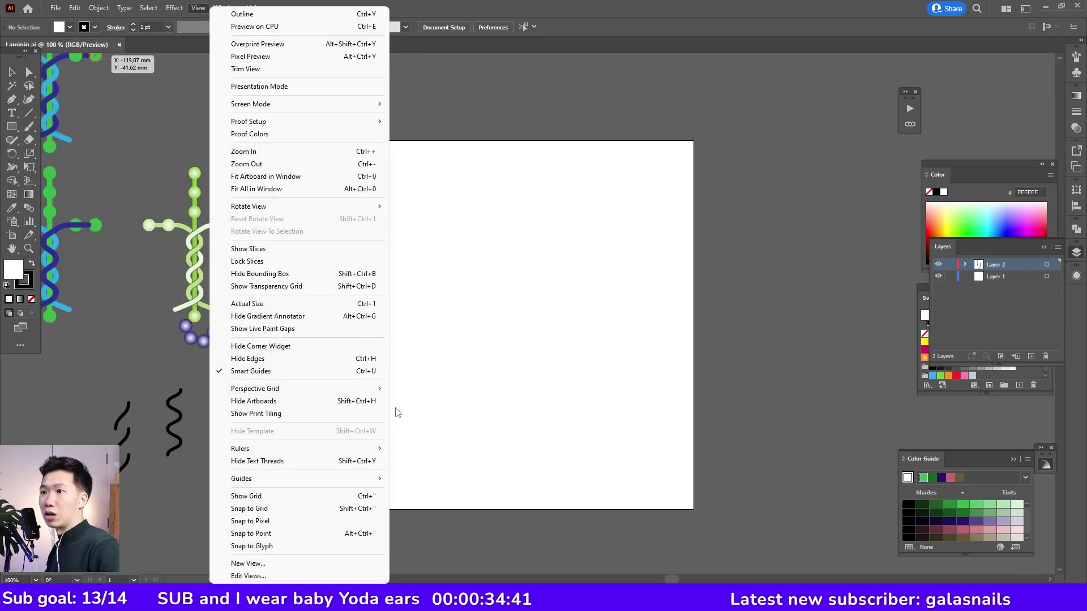
left_click(317, 496)
key("ctrl+plus")
left_click(199, 13)
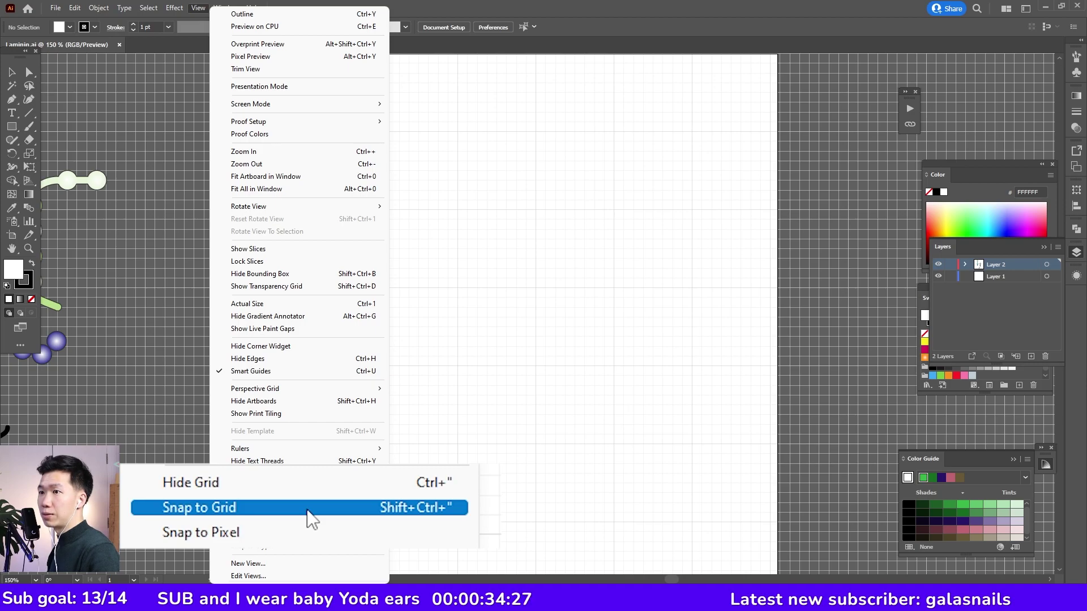
left_click(300, 491)
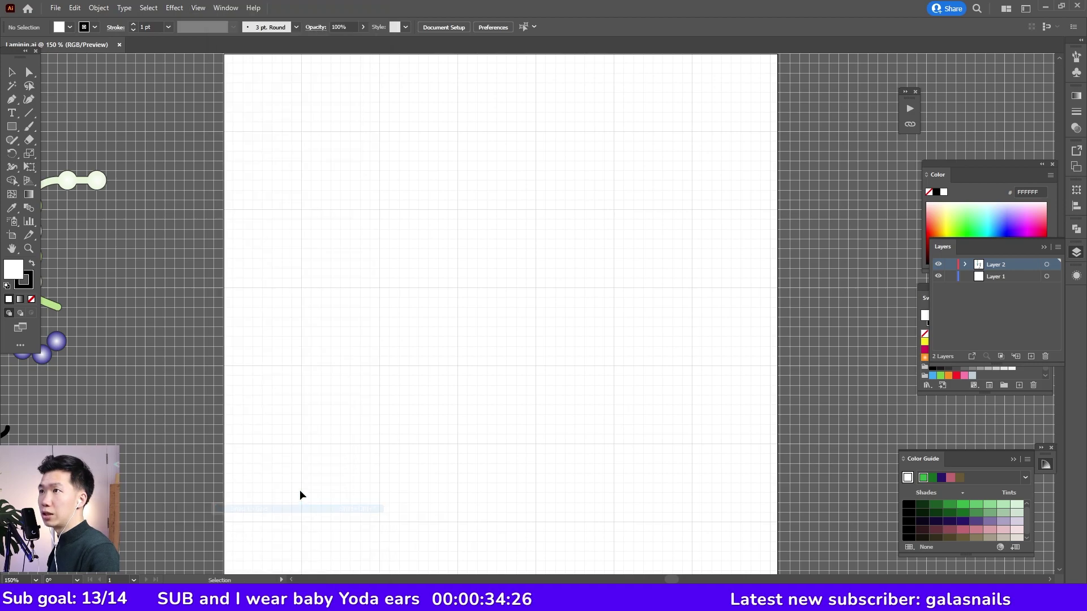
Pick the Pen tool and zoom the artboard to 300%.
left_click(13, 100)
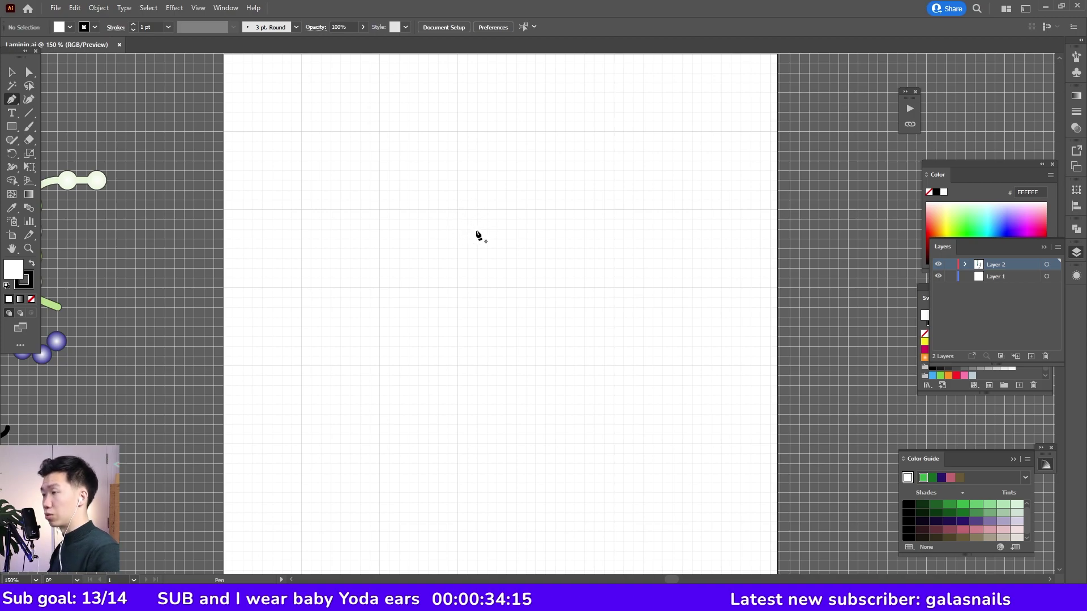
key("ctrl+equal")
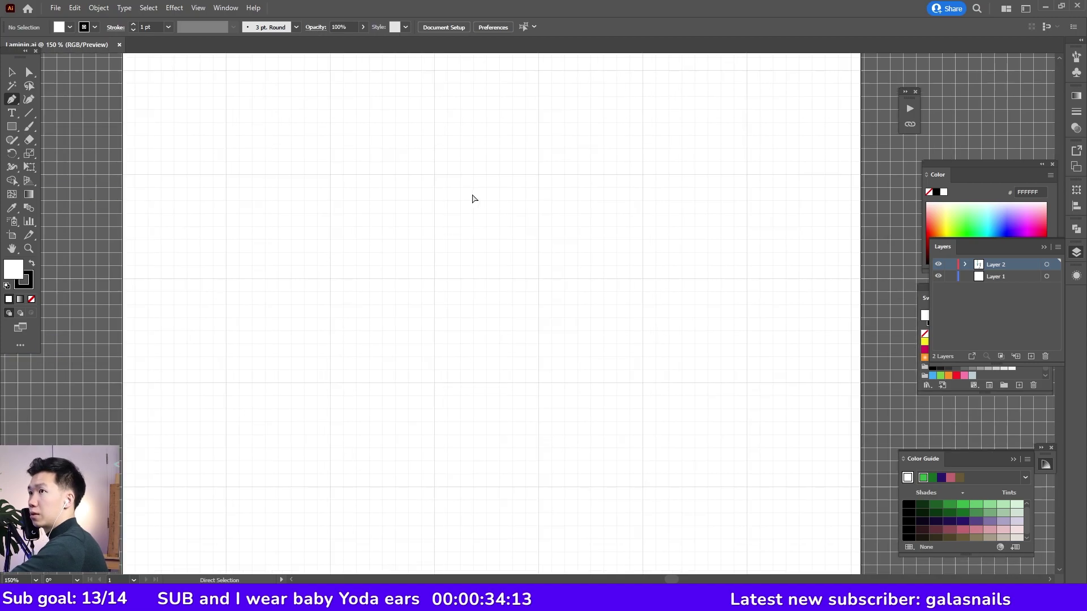
key("ctrl+equal")
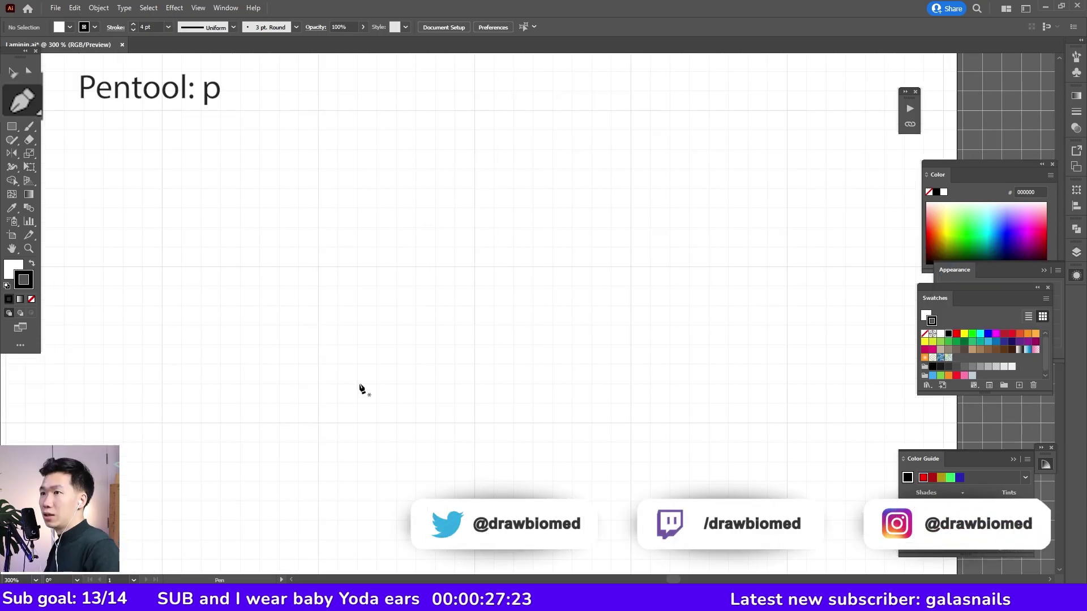
Draw a two-point line, make both anchors smooth, and bend it into an S-curve.
left_click(357, 384)
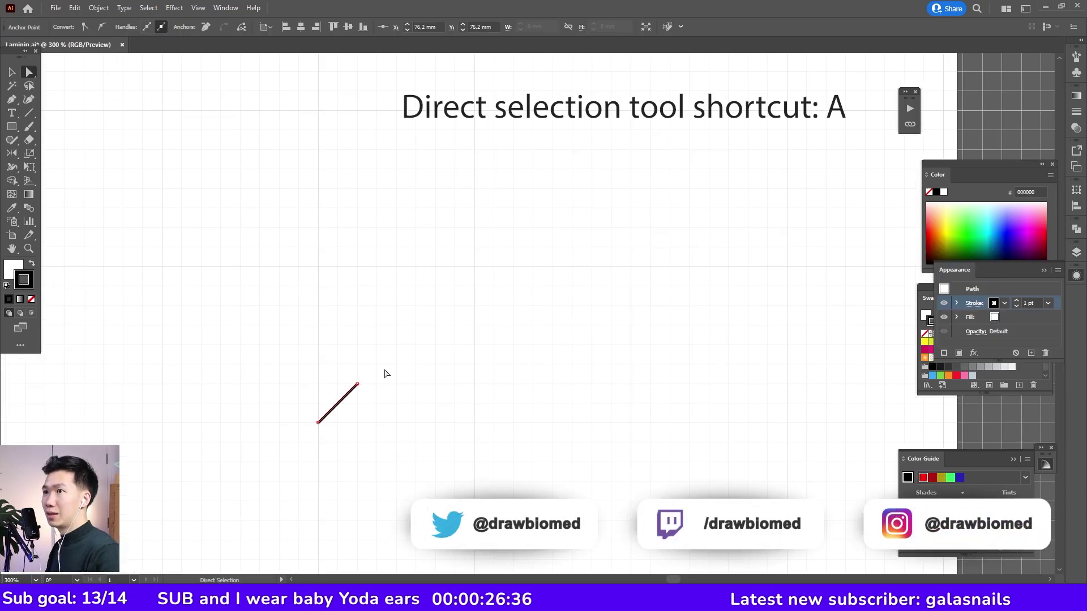
left_click_drag(382, 355, 352, 398)
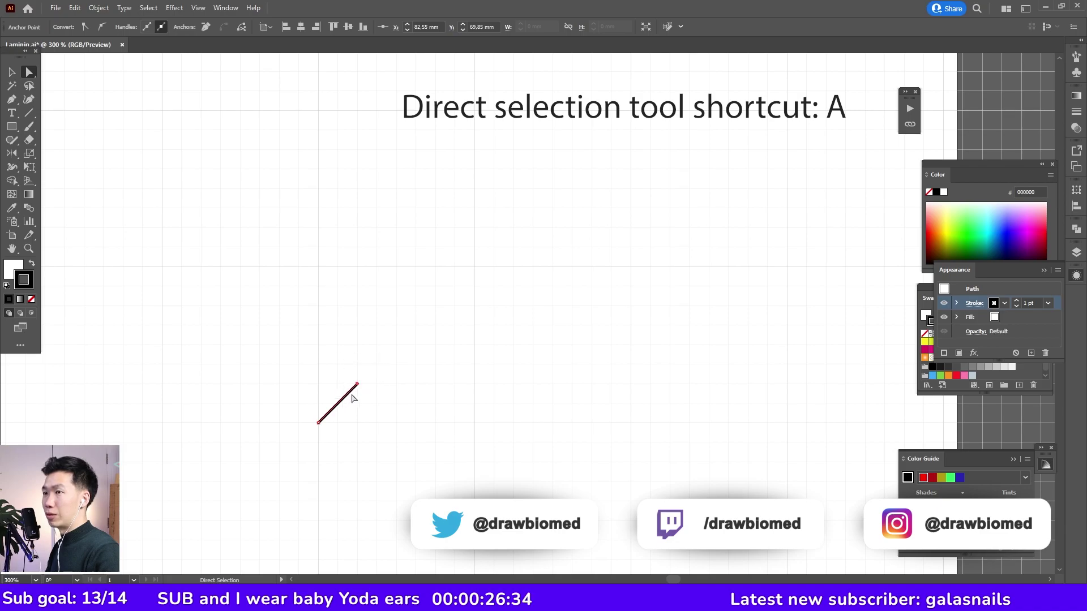
left_click(102, 43)
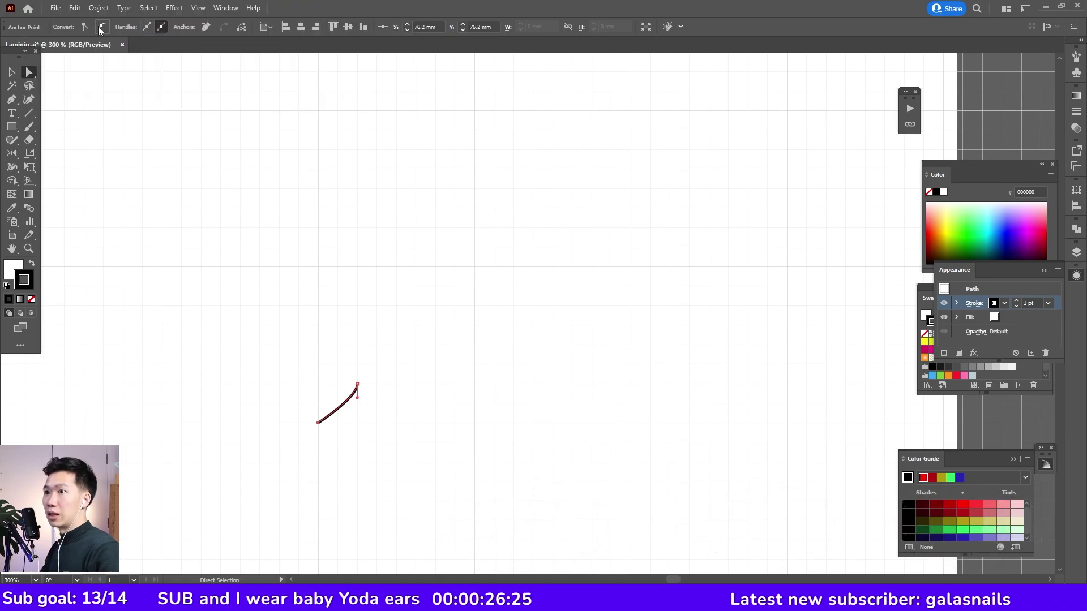
left_click(99, 27)
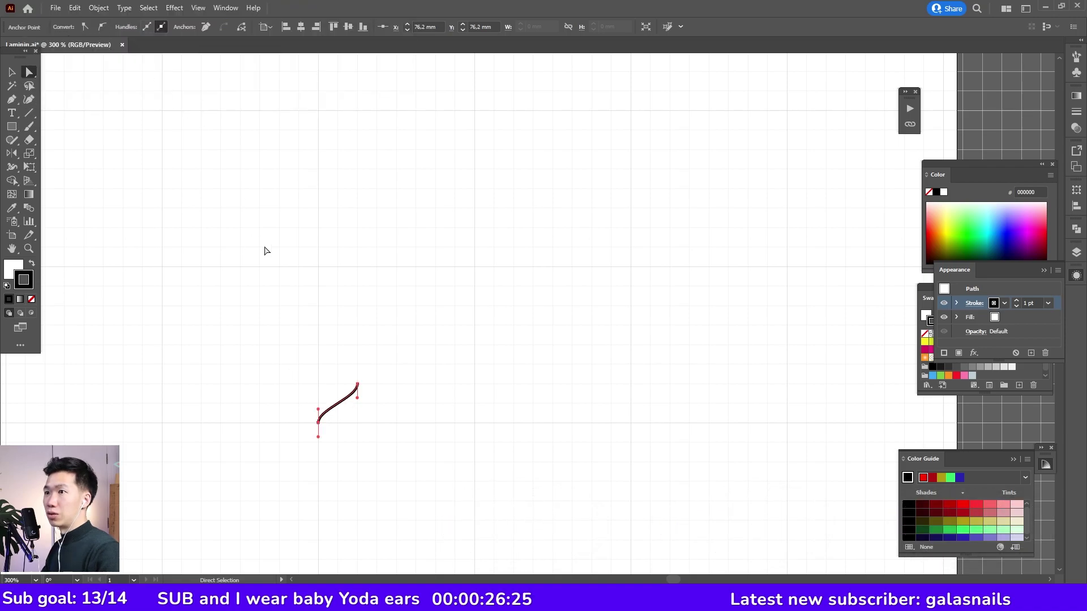
left_click(357, 399)
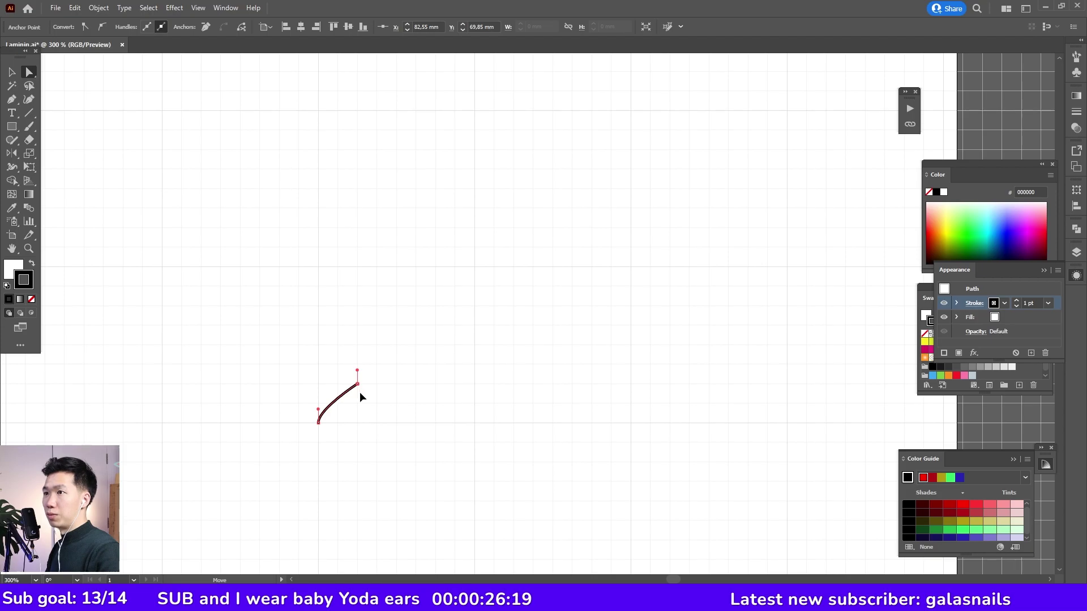
left_click_drag(358, 395, 358, 405)
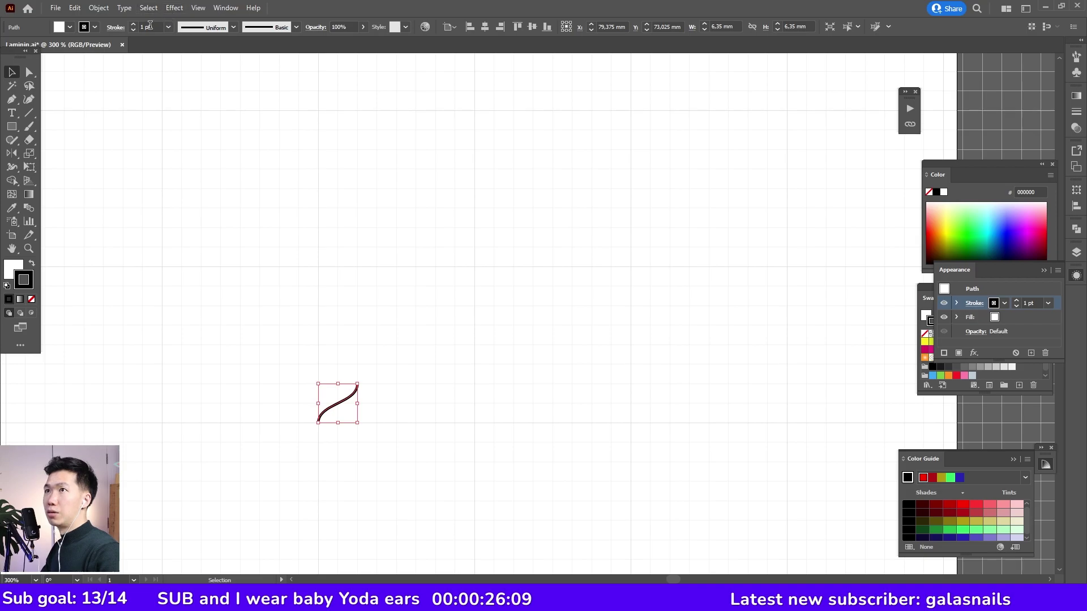
Give the S-curve a 6 pt stroke with round caps.
left_click(169, 27)
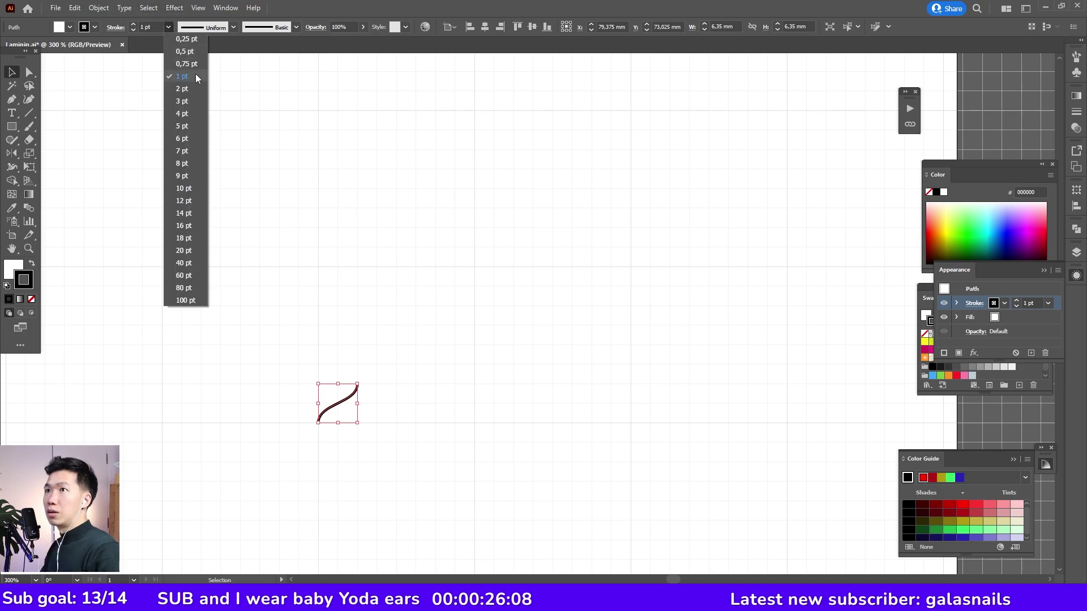
left_click(182, 138)
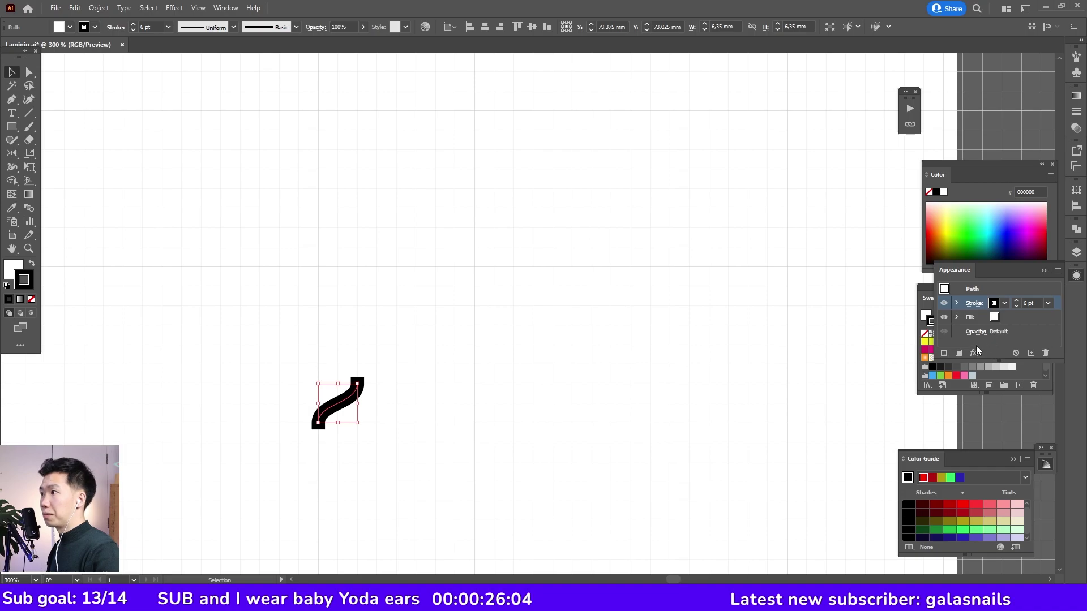
left_click(973, 304)
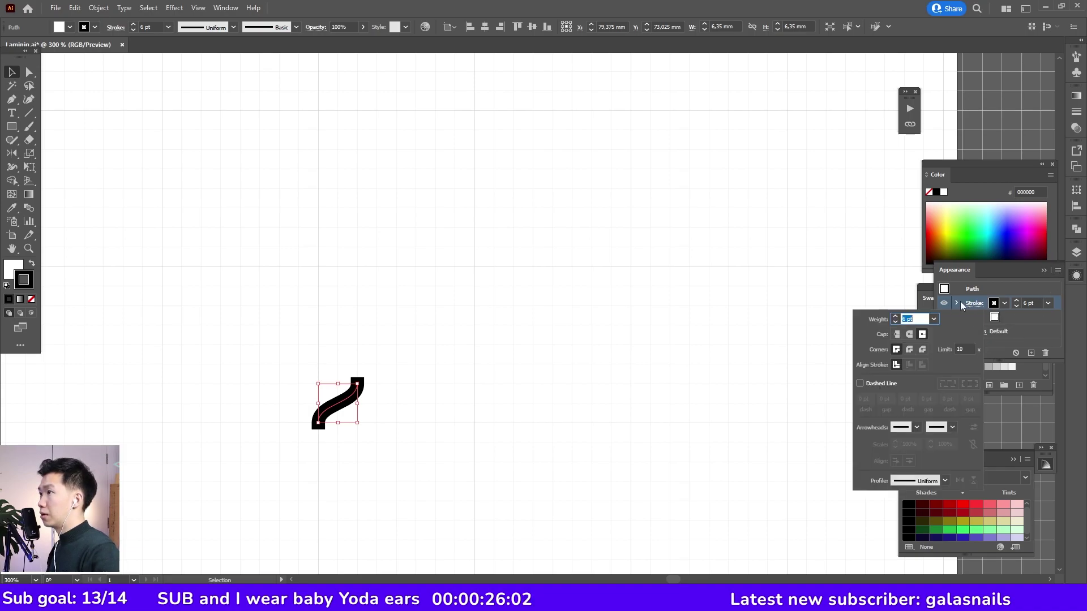
left_click(910, 335)
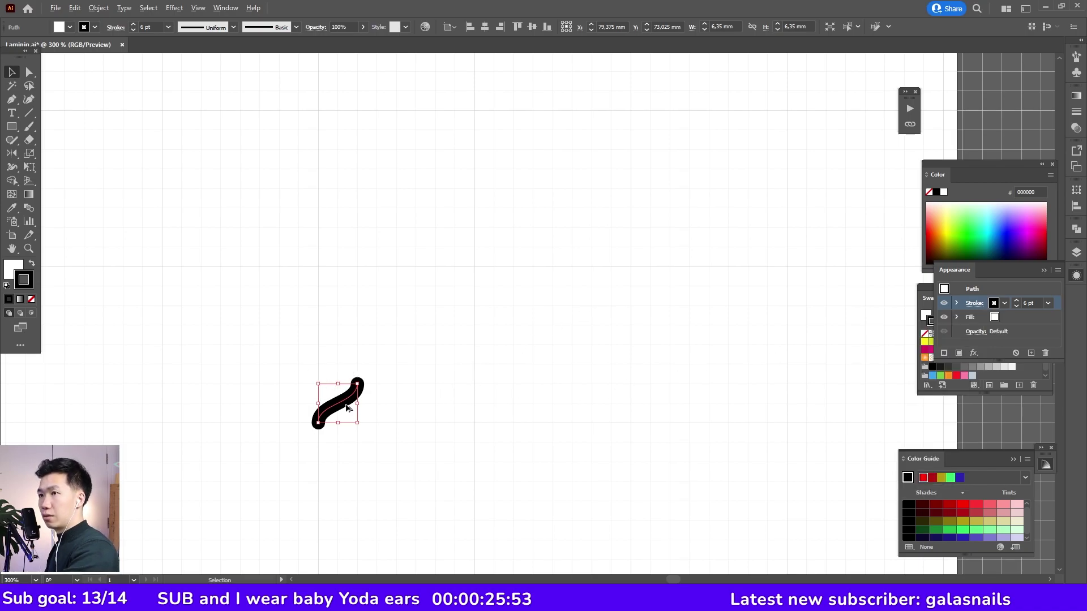
Copy the S-curve upward and reflect it vertically, then duplicate both halves upward into a long wave.
left_click_drag(347, 407, 338, 362)
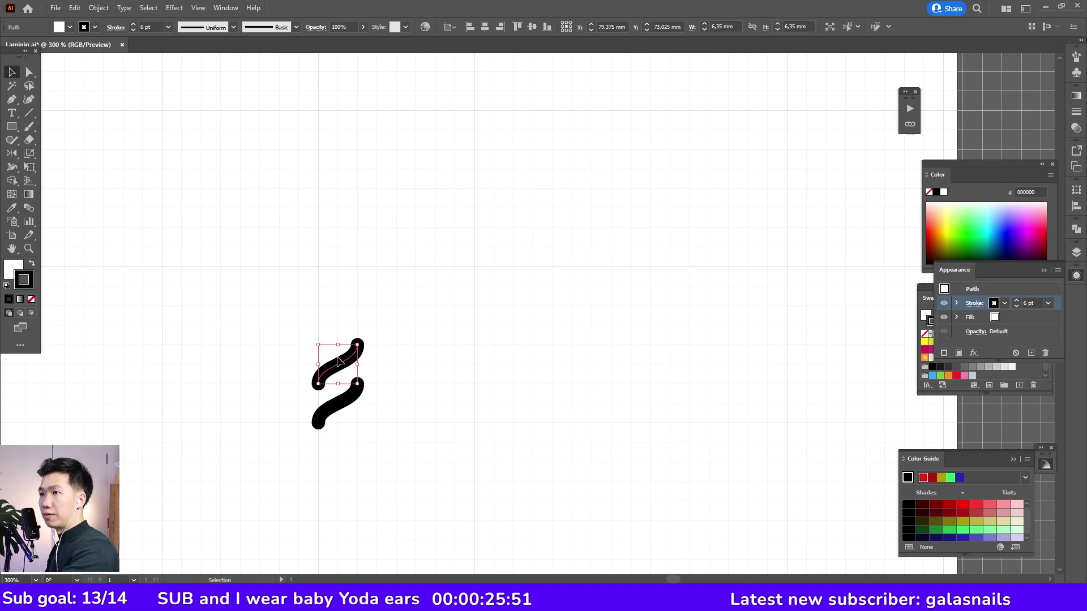
double_click(12, 154)
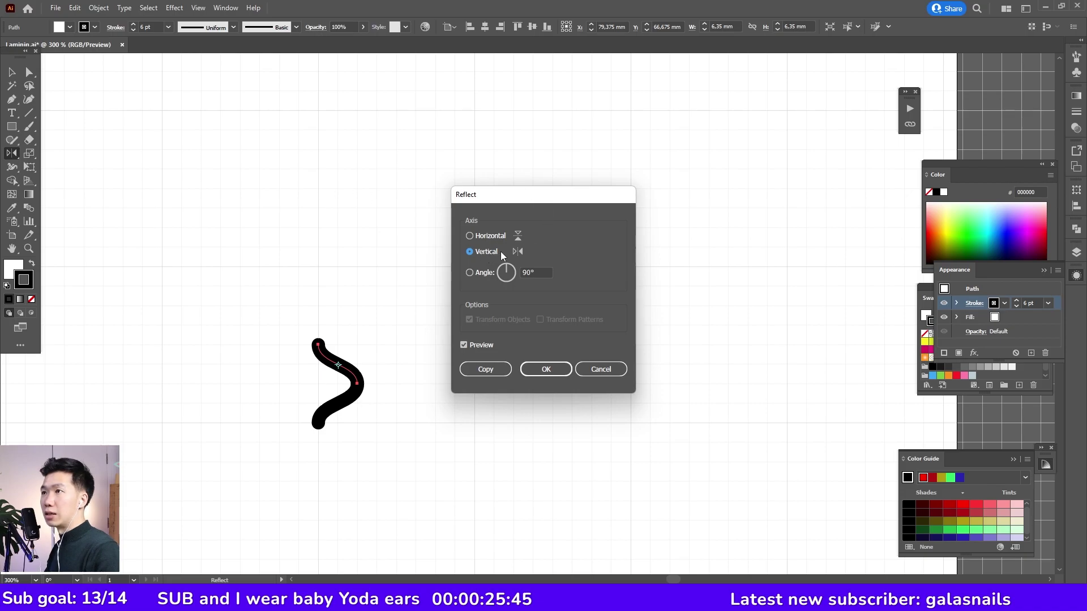
left_click(544, 370)
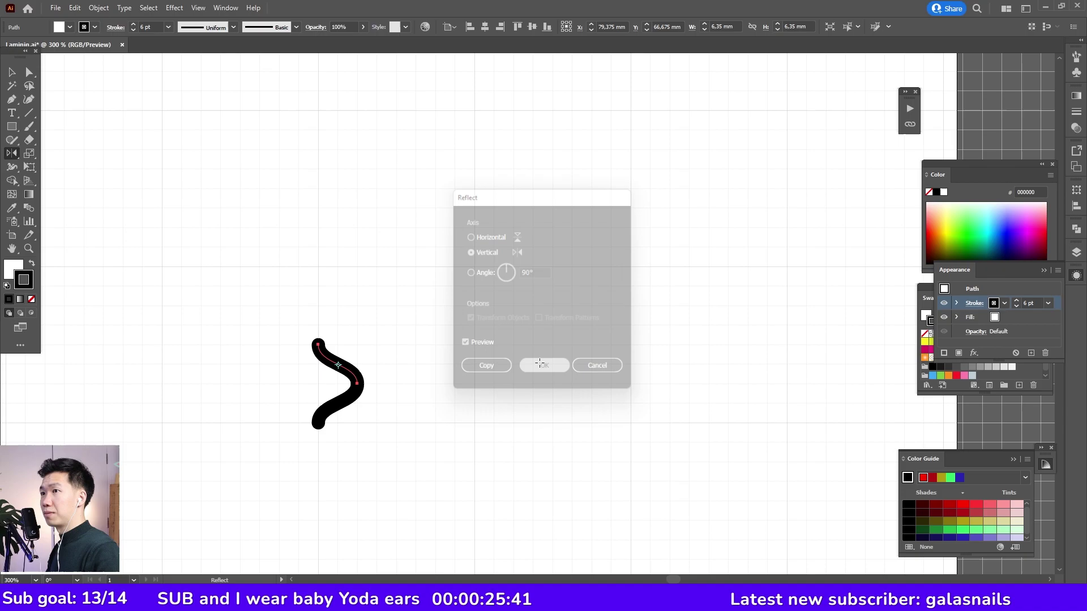
key("v")
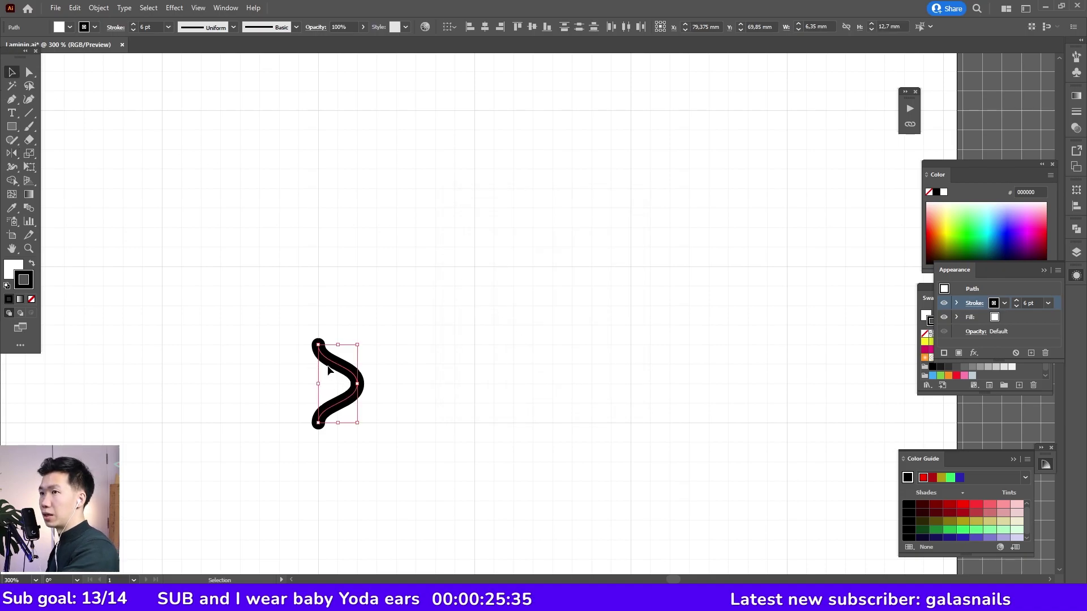
key("ctrl+z")
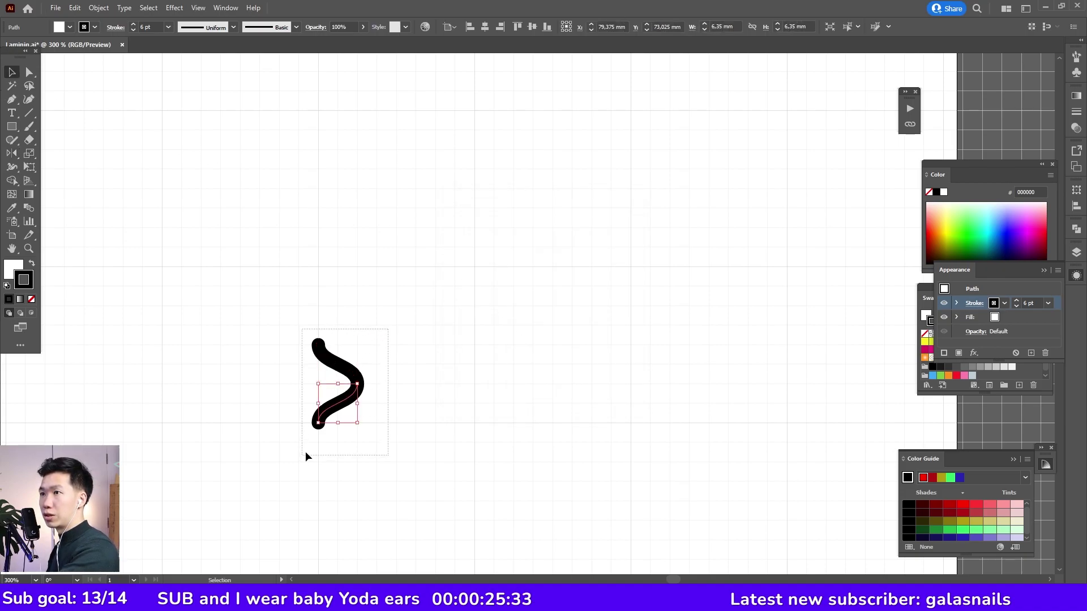
mouse_move(306, 453)
left_mouse_down()
mouse_move(346, 372)
mouse_move(346, 311)
left_mouse_up()
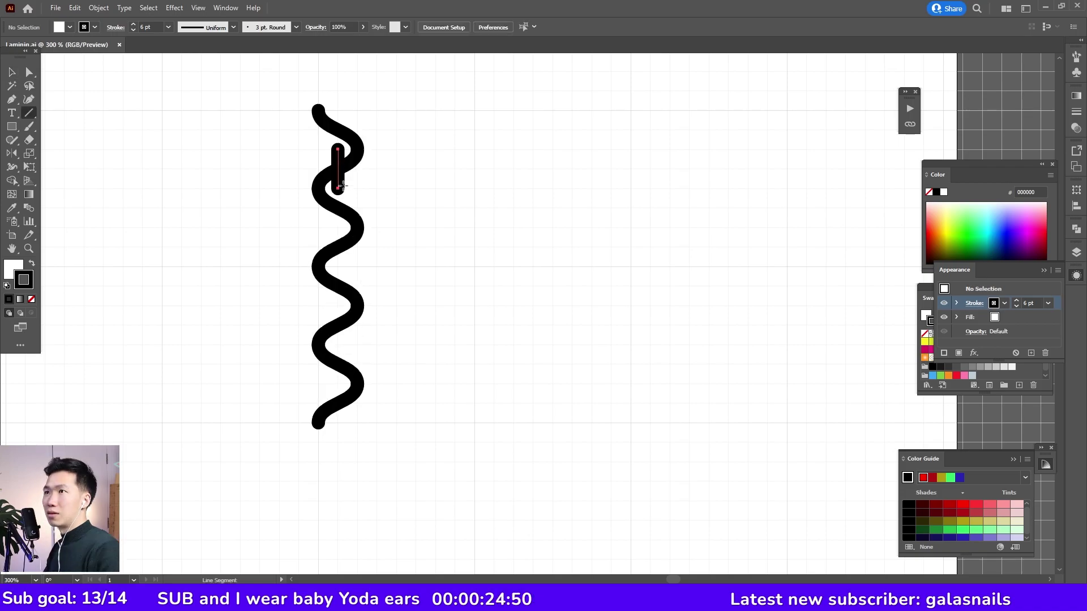
mouse_move(338, 189)
left_mouse_down()
mouse_move(359, 328)
mouse_move(338, 394)
mouse_move(339, 465)
left_mouse_up()
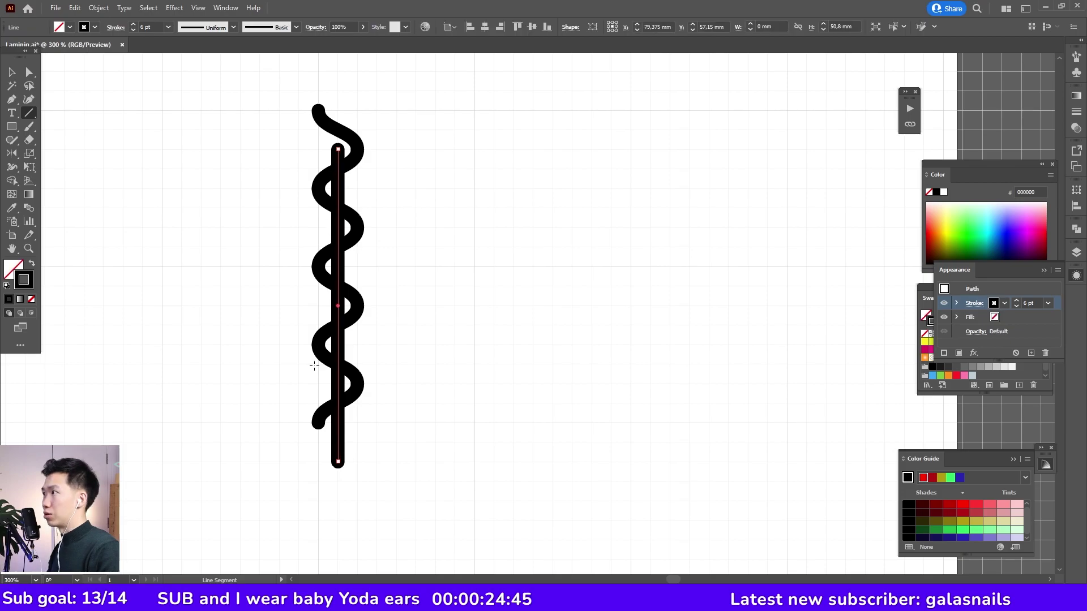
Make the straight line red and delete the two hooks at the strand's top.
key("v")
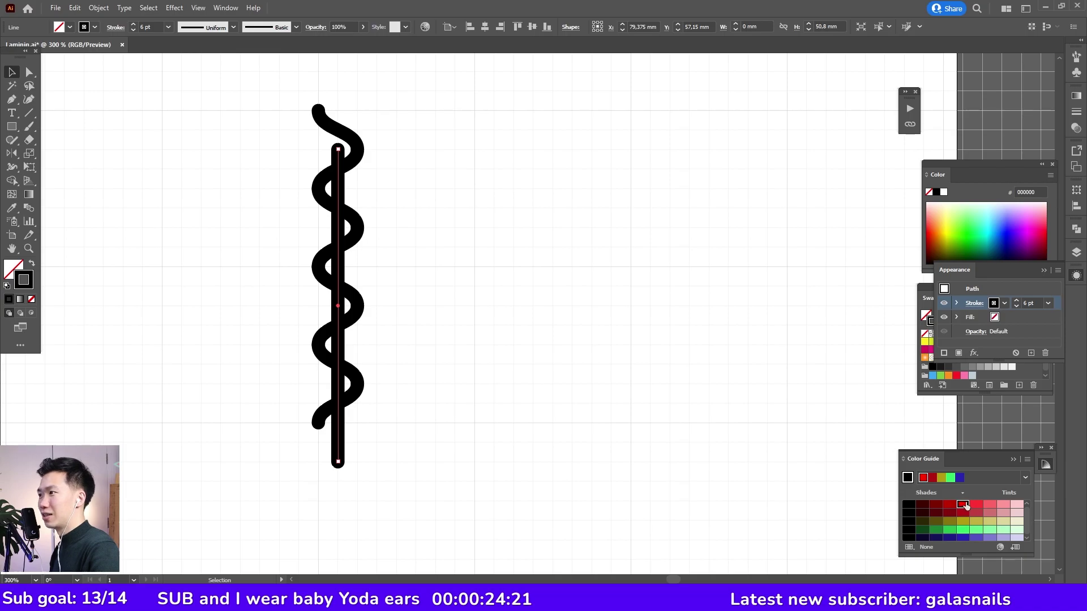
left_click(963, 505)
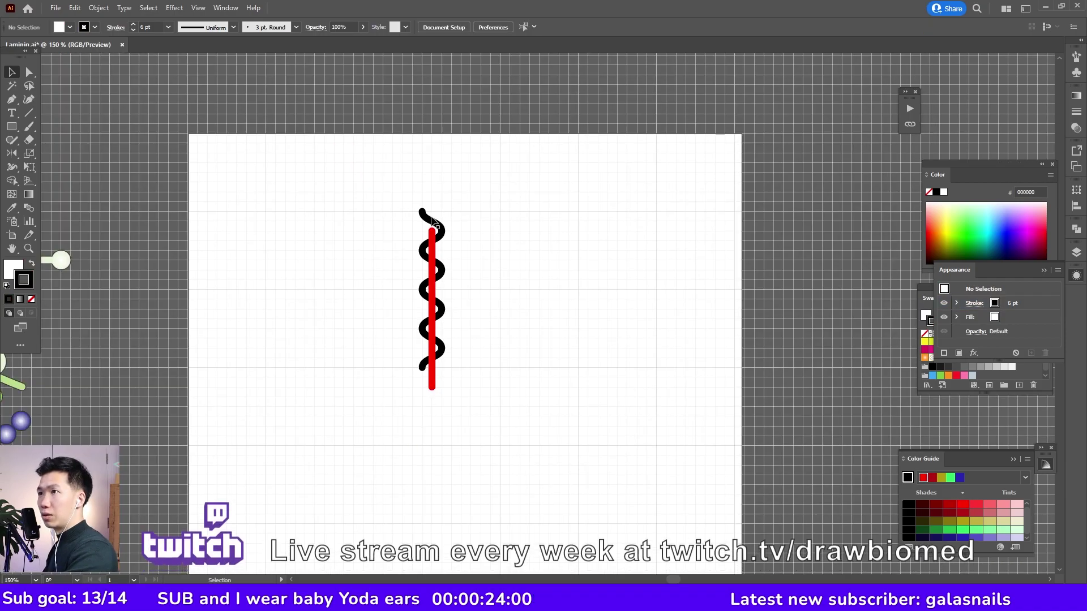
left_click(426, 215)
key("Delete")
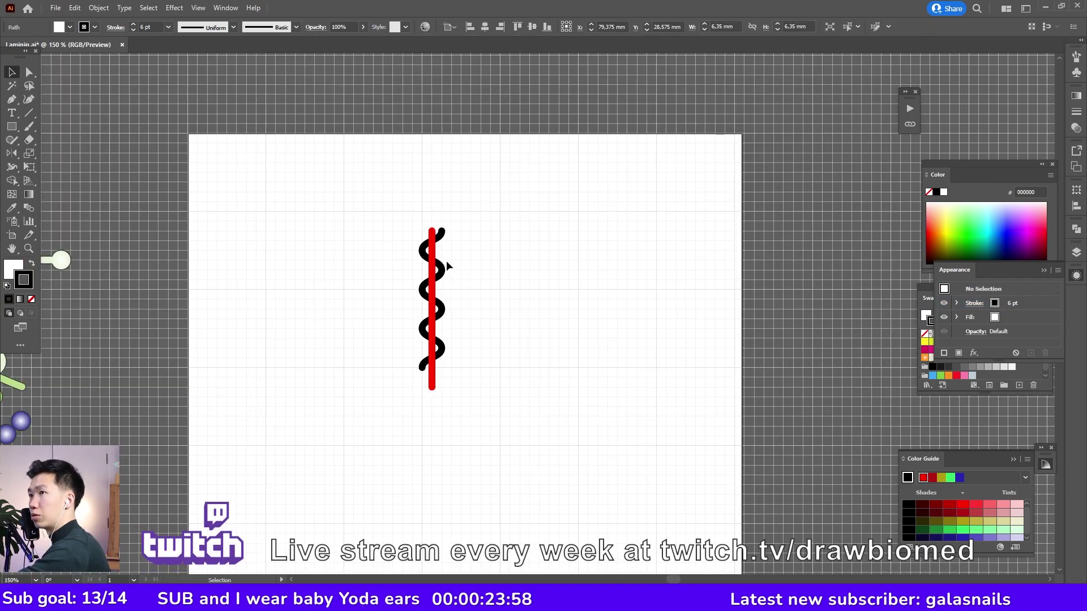
left_click(442, 233)
key("Delete")
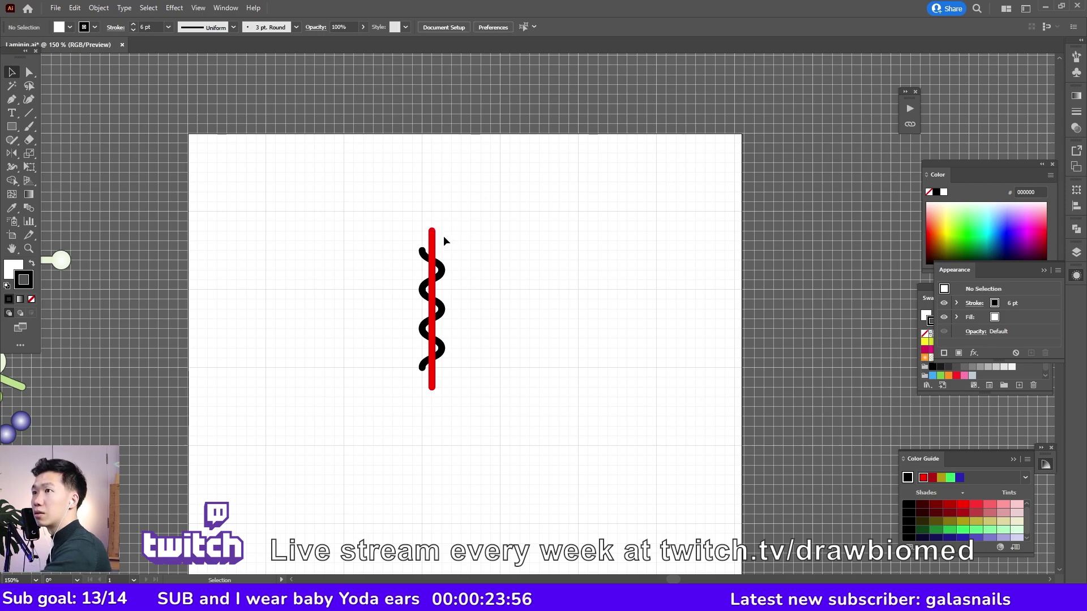
Drag the red line's top endpoint upward to lengthen it.
key("a")
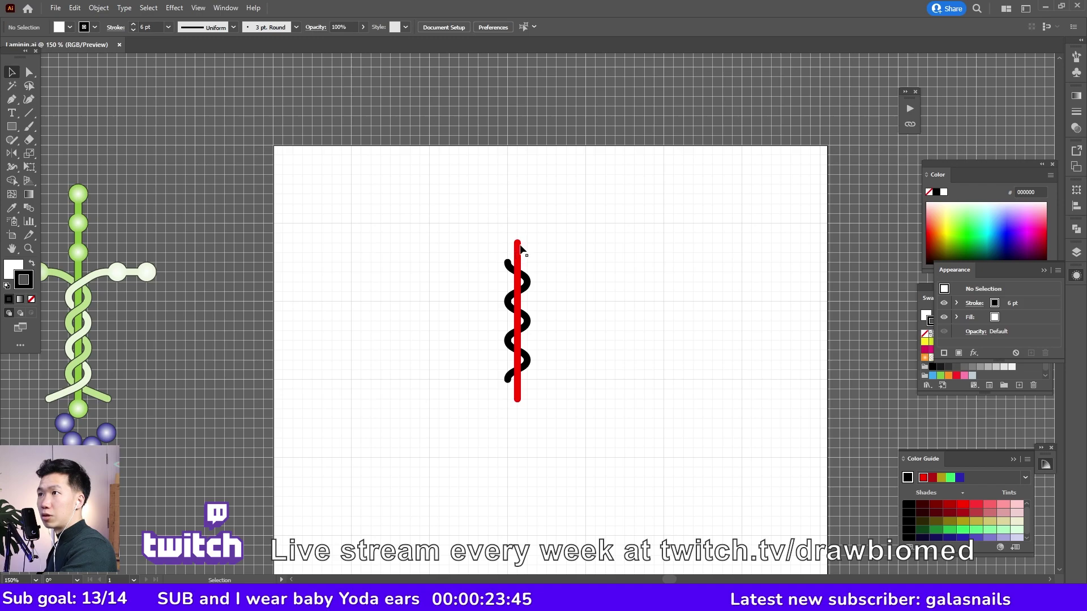
left_click(518, 244)
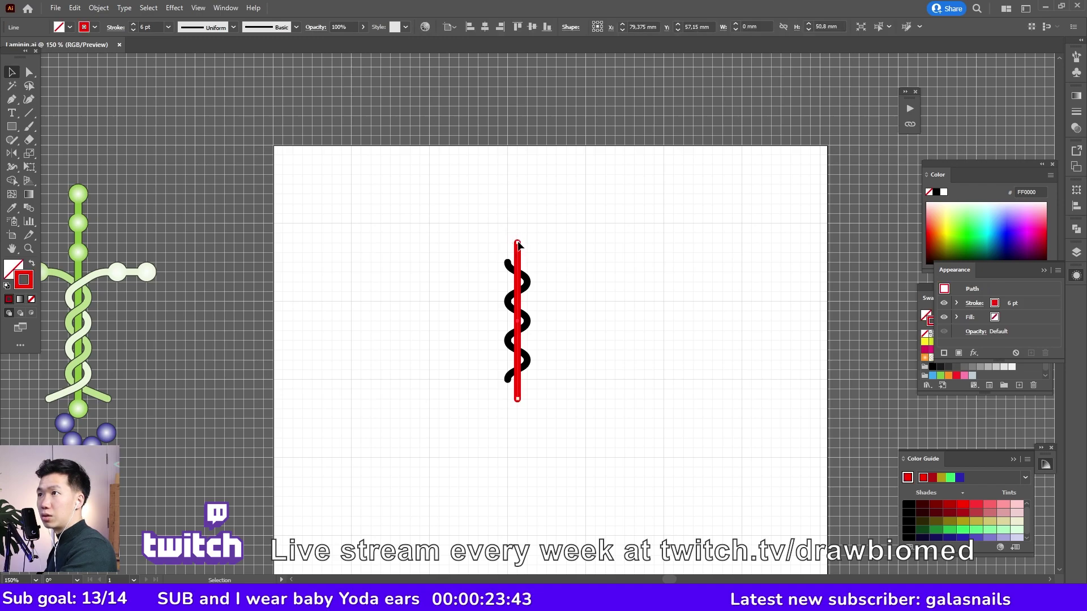
left_click_drag(518, 242, 517, 181)
left_click(568, 184)
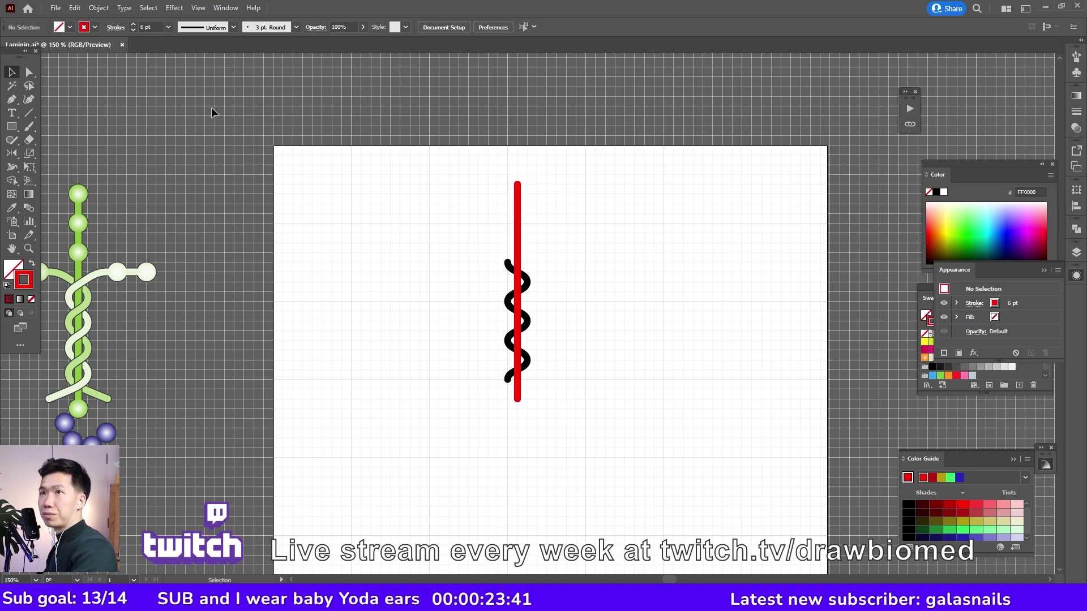
Draw a small solid red circle at the top of the red line.
left_click(13, 128)
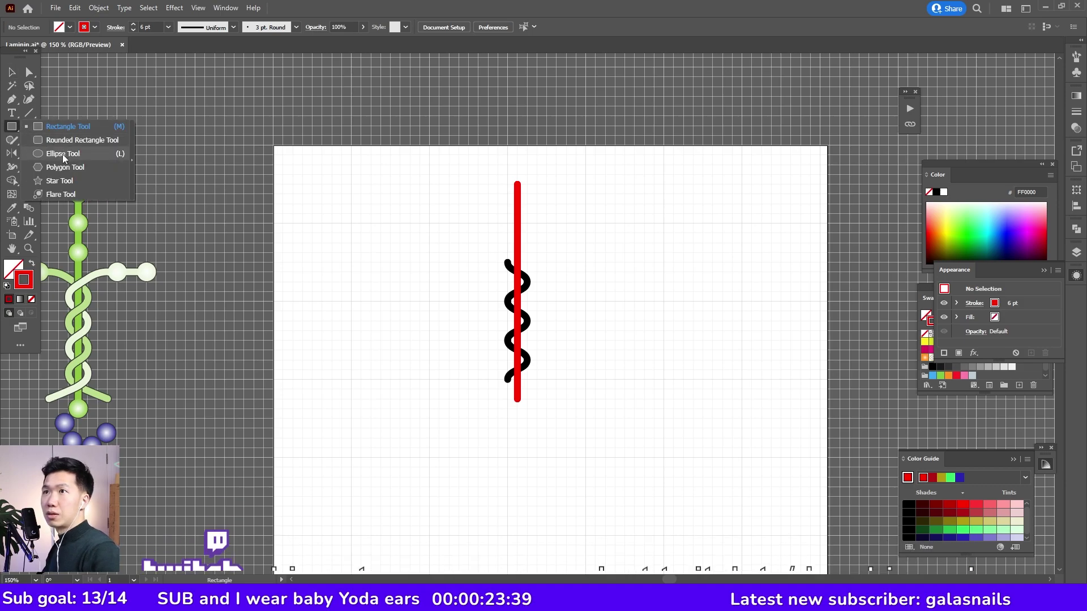
left_click(60, 157)
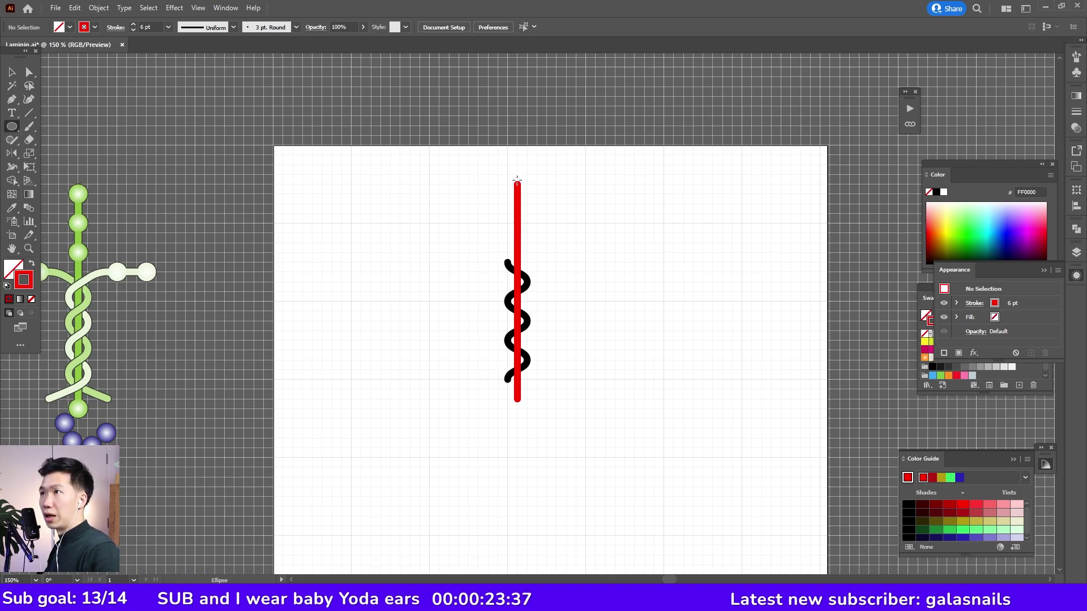
left_click_drag(516, 187, 537, 195)
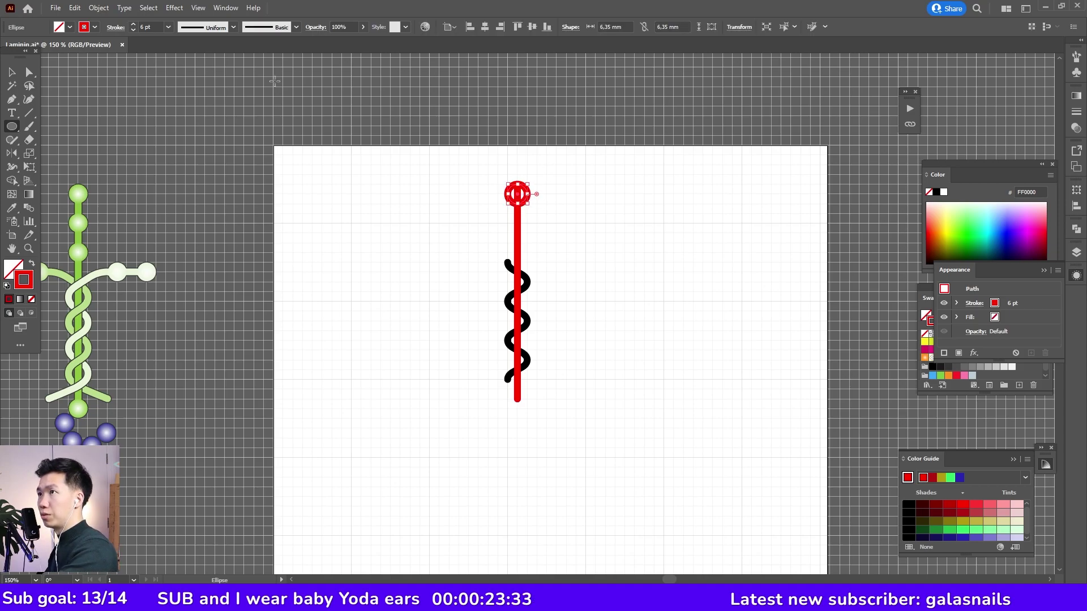
left_click(11, 73)
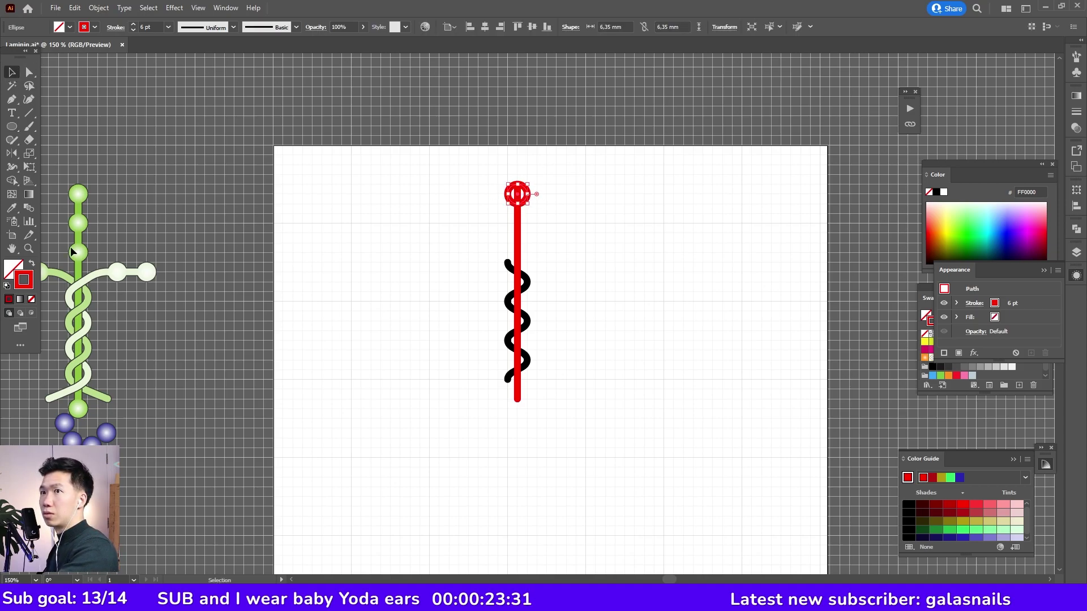
left_click(32, 264)
left_click(542, 172)
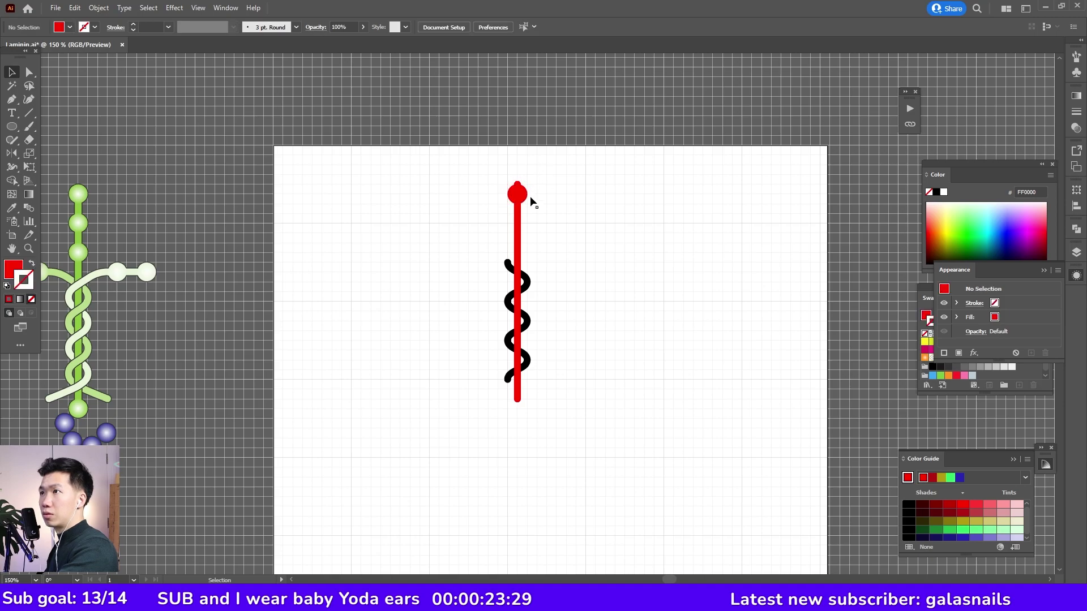
left_click_drag(521, 198, 519, 249)
Copy the red circle along the line and out to both sides as pairs.
left_click(575, 230)
left_click(518, 244)
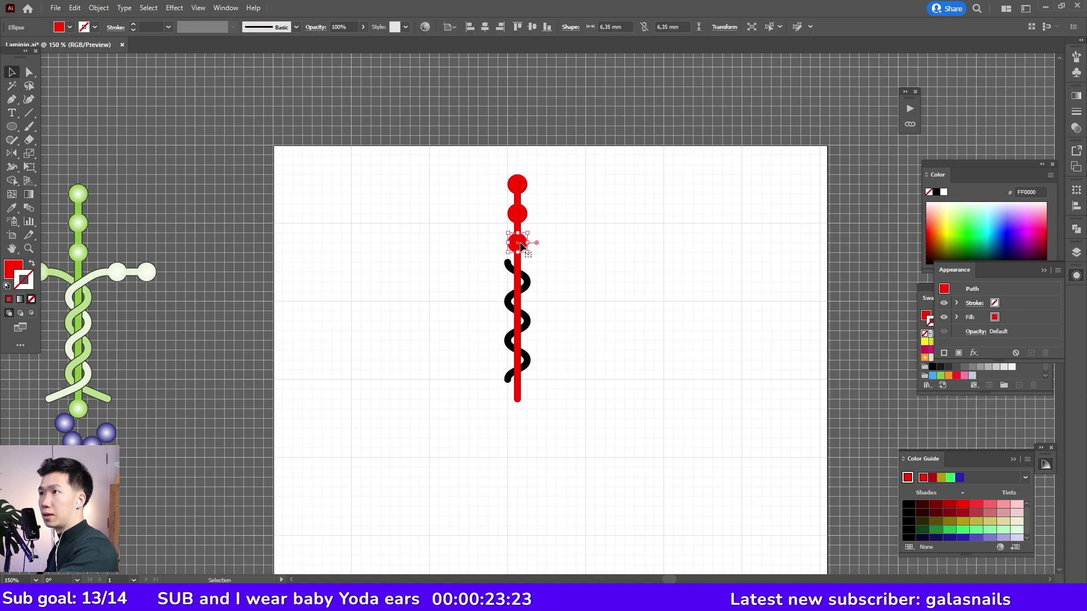
left_click(531, 243)
left_click_drag(519, 246, 469, 269)
left_click(612, 262, "shift")
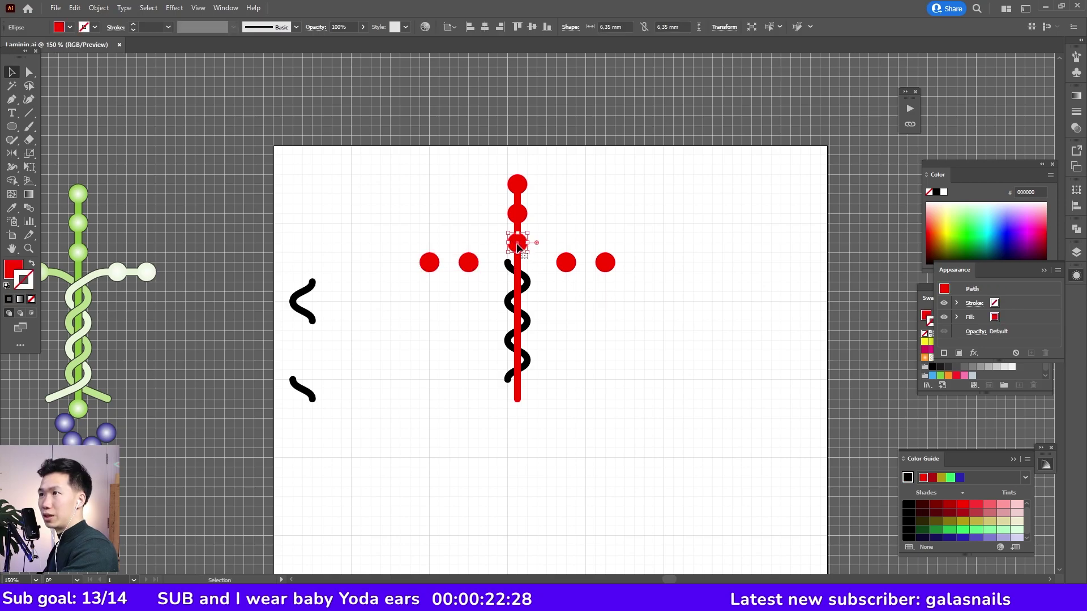
left_click_drag(517, 242, 550, 427)
Save the drawing and draw a horizontal line from the left circles to the wave.
key("ctrl+shift+a")
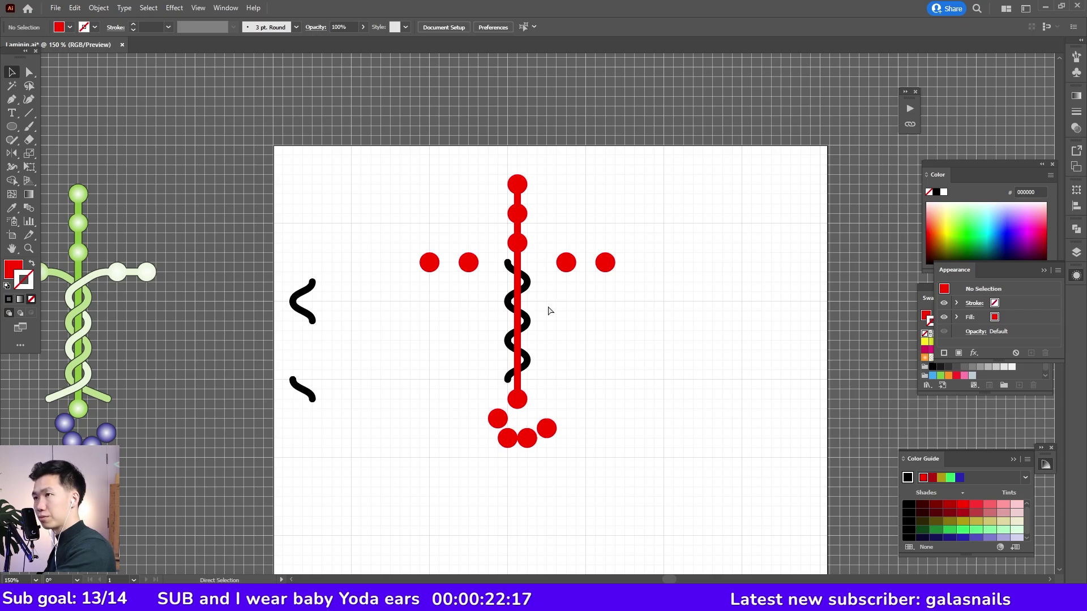
key("ctrl+s")
key("ctrl+plus")
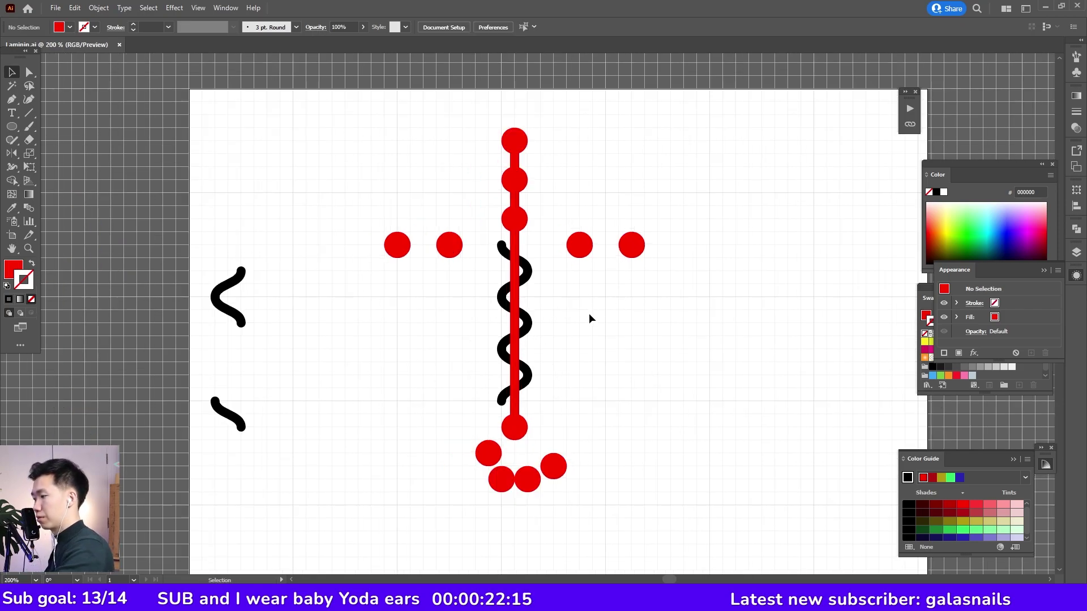
key("ctrl+plus")
left_click_drag(601, 301, 573, 357)
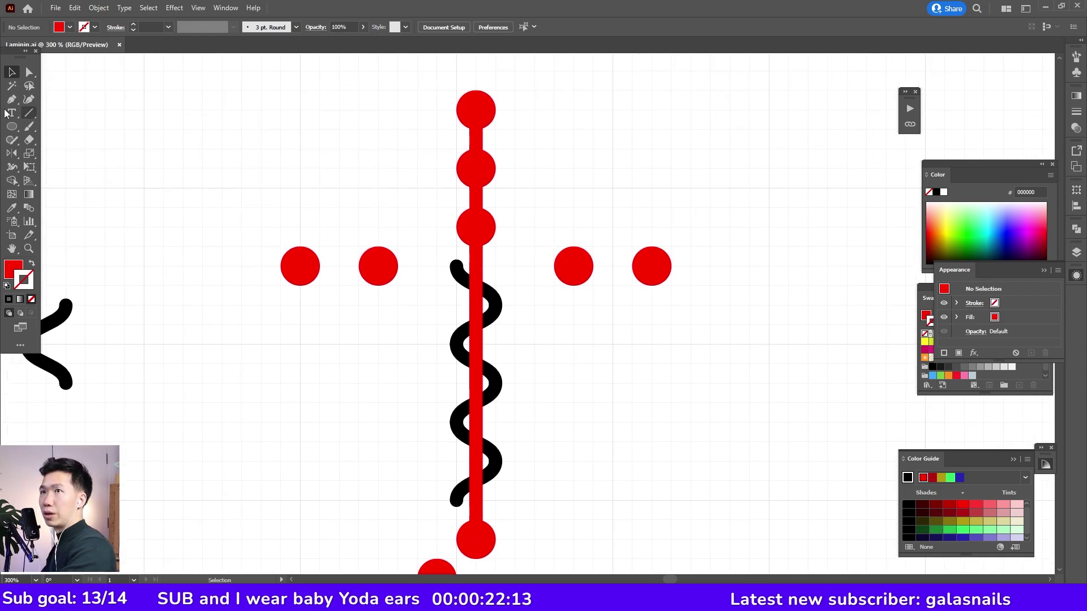
left_click(30, 114)
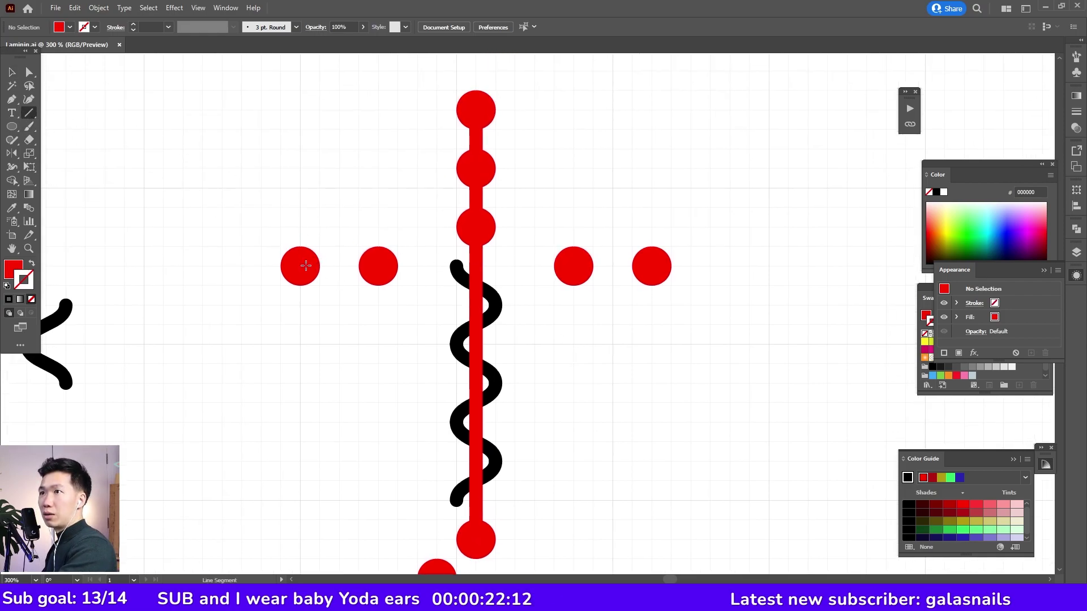
left_click_drag(300, 267, 456, 266)
Give the horizontal line a black 6 pt stroke.
left_click(8, 299)
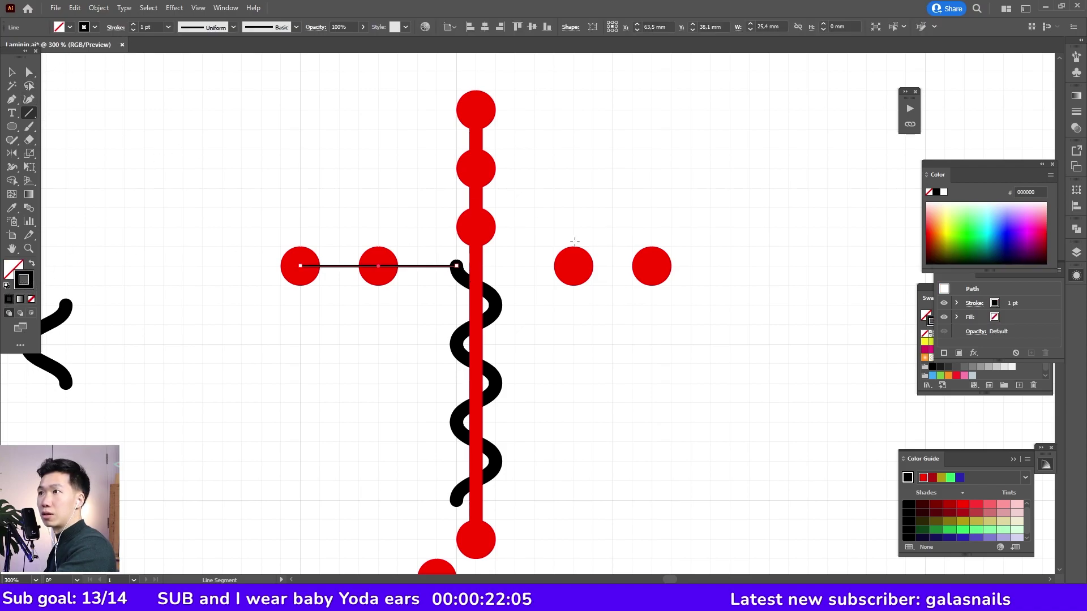
left_click(11, 72)
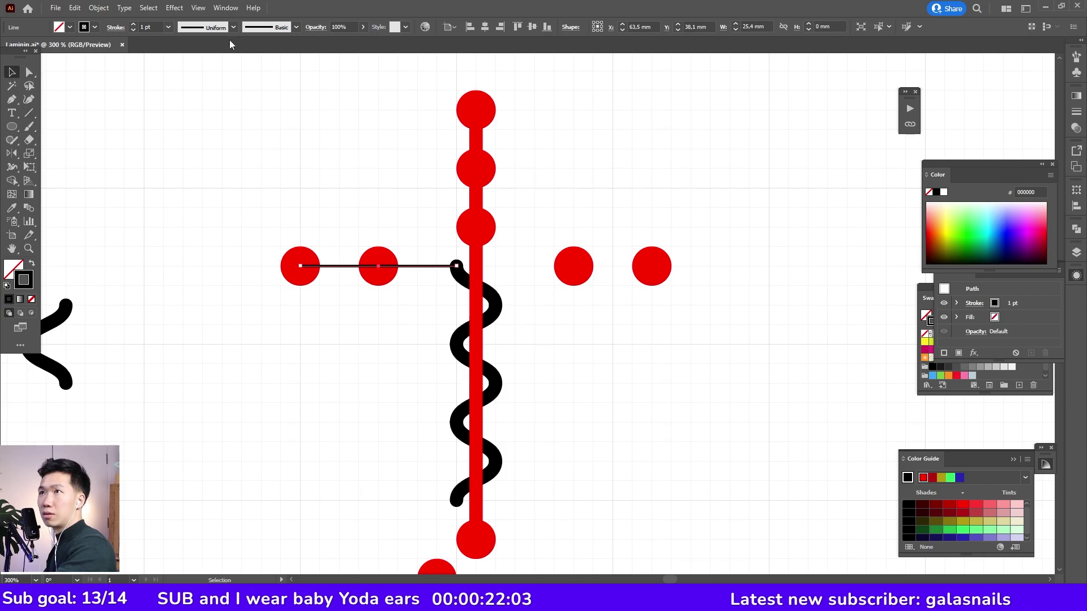
left_click(168, 30)
left_click(185, 121)
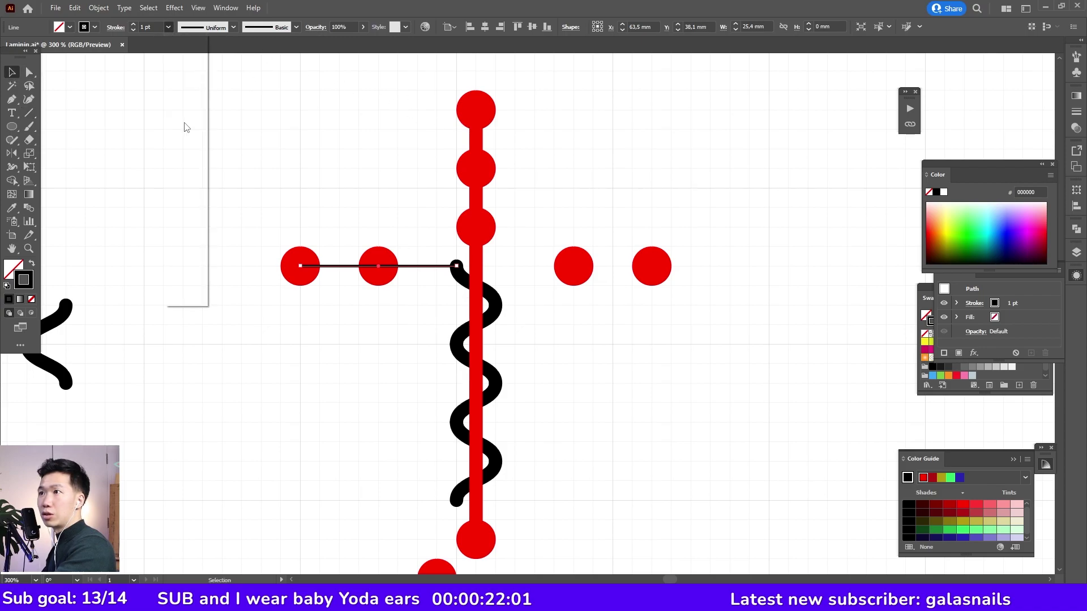
left_click(486, 295)
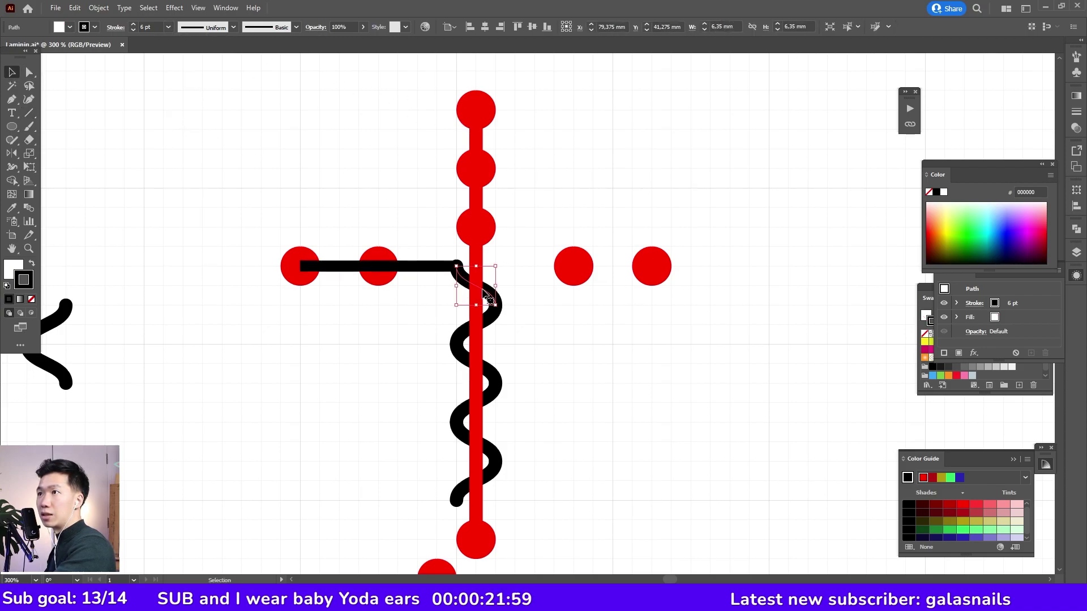
left_click(407, 263)
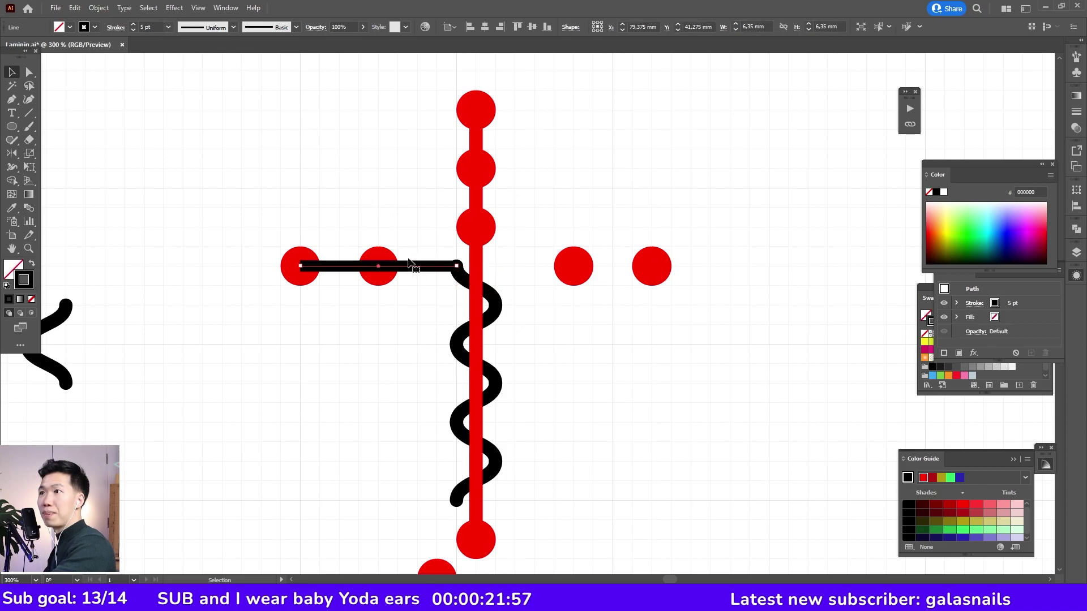
left_click(168, 29)
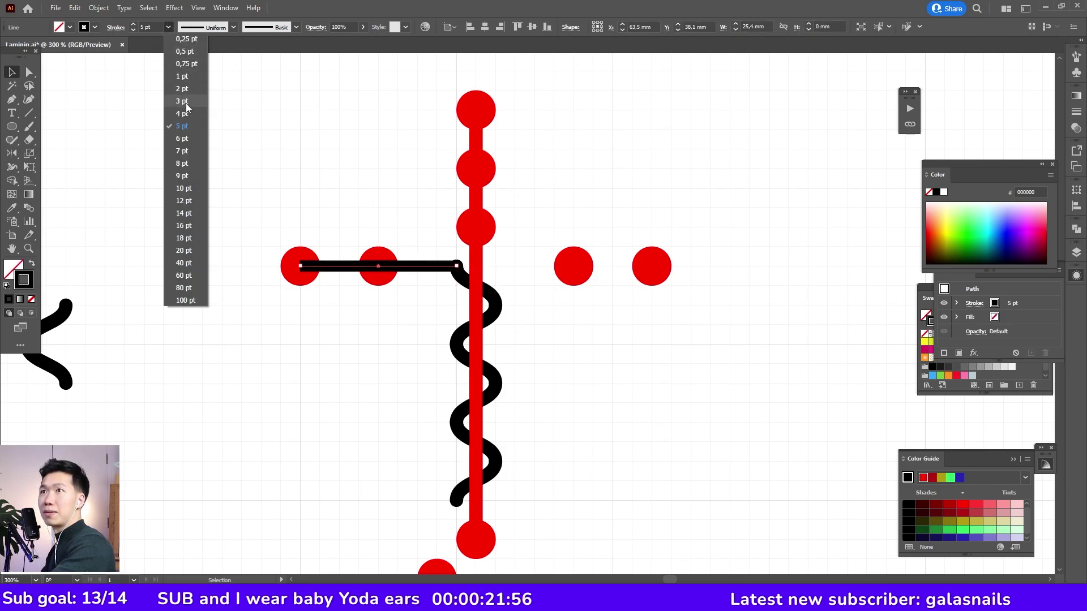
left_click(187, 140)
Check the black line and wavy strand by selecting and deselecting them.
left_click(525, 241)
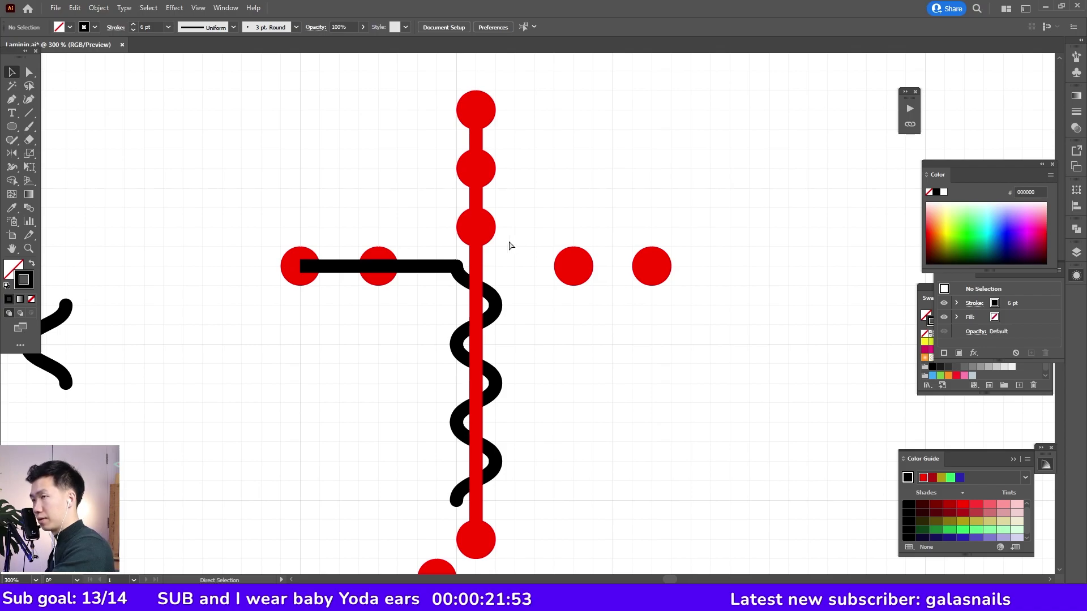
left_click(425, 266)
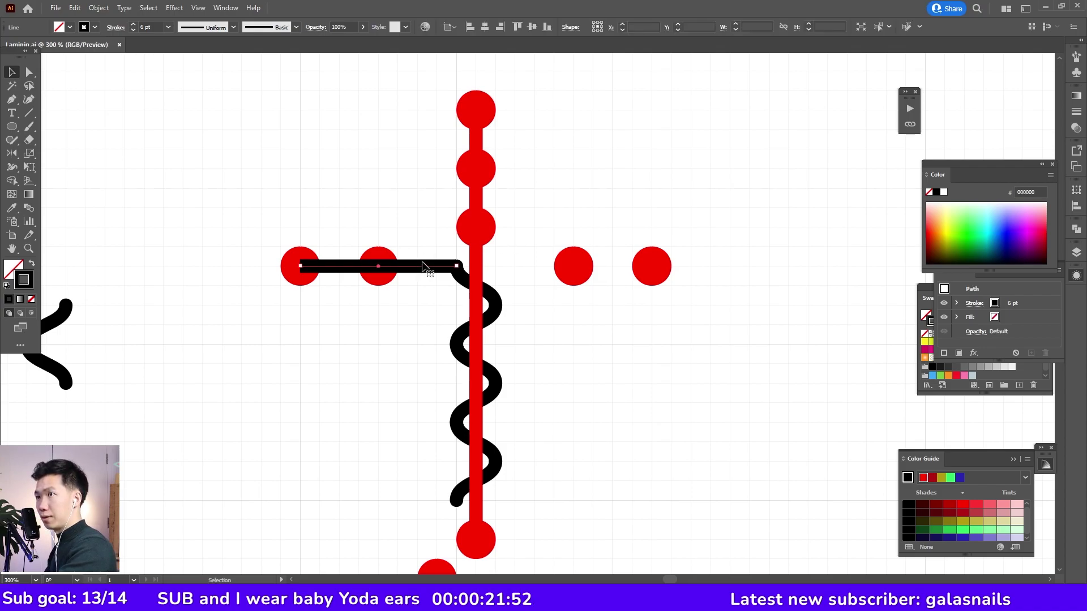
left_click(510, 275)
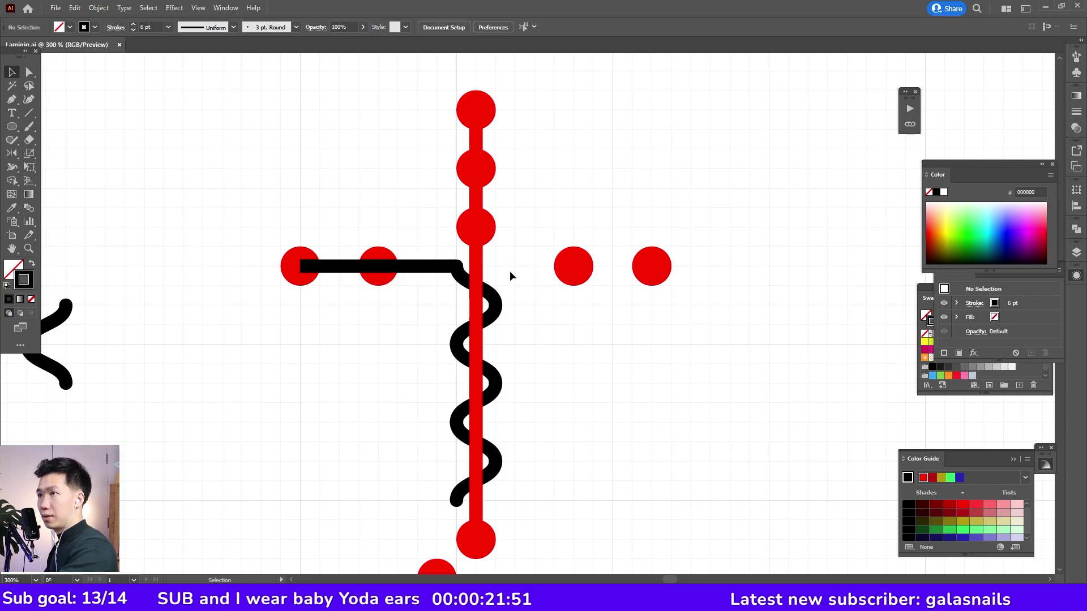
left_click(490, 487)
left_click(504, 371)
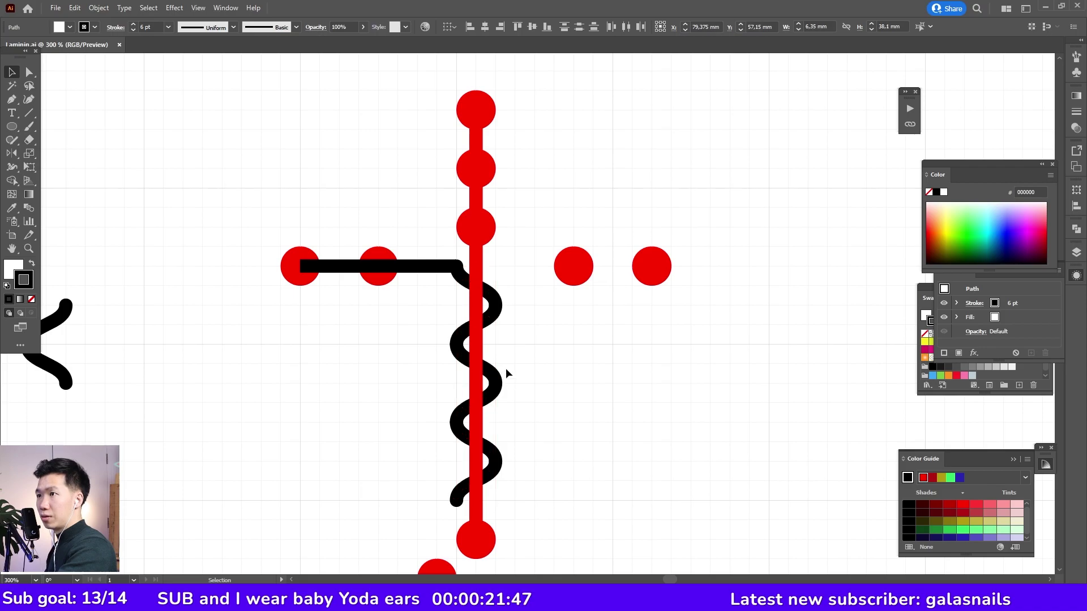
Duplicate the wavy strand in place and colour the copy green.
mouse_move(511, 276)
left_mouse_down()
mouse_move(489, 481)
mouse_move(487, 377)
mouse_move(491, 398)
left_mouse_up()
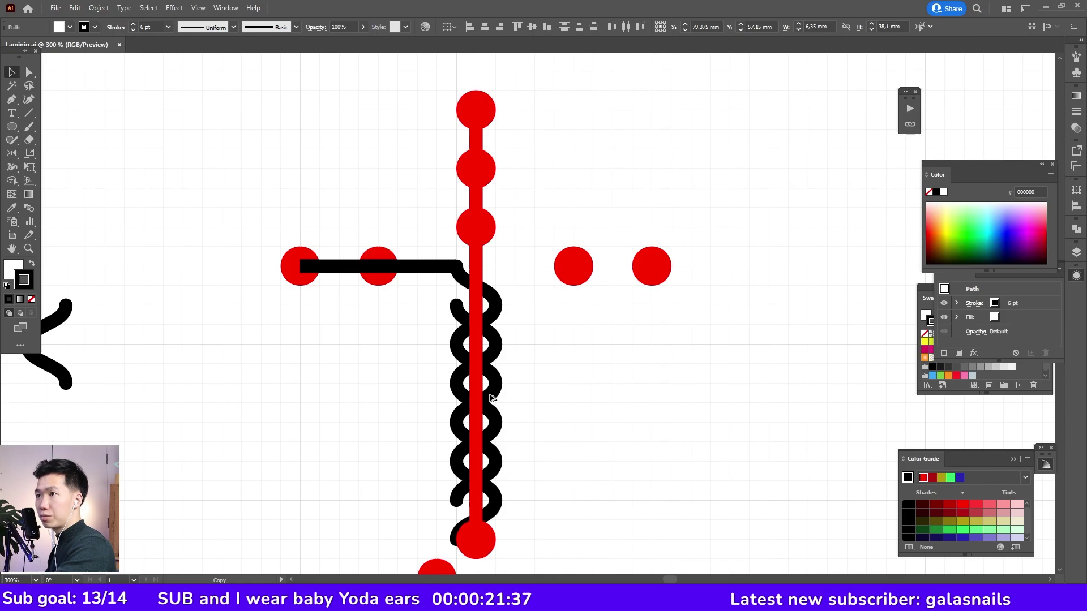
left_click_drag(491, 398, 491, 398)
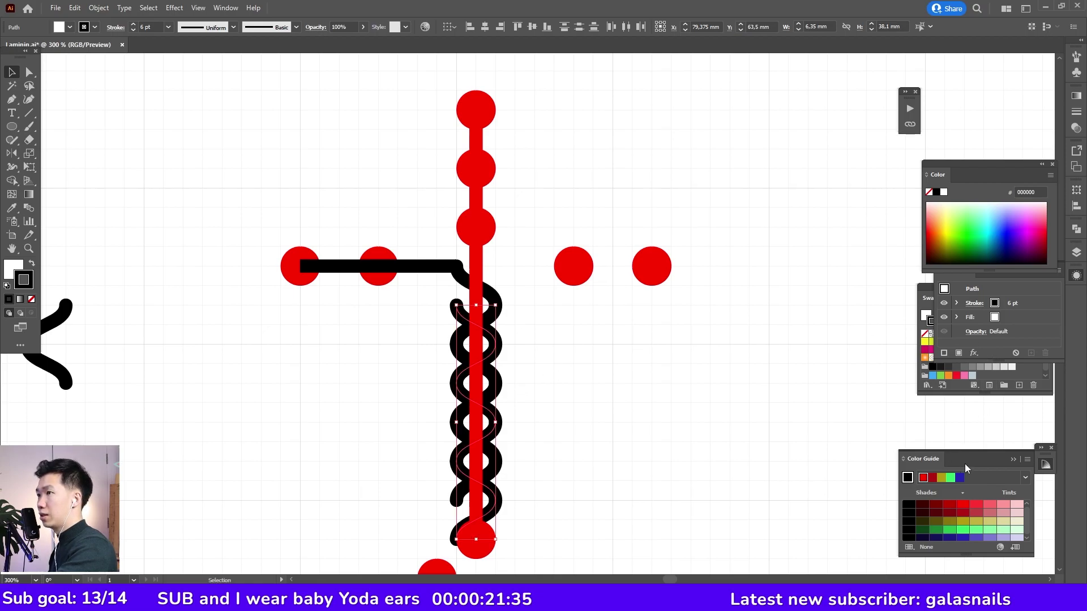
left_click(964, 530)
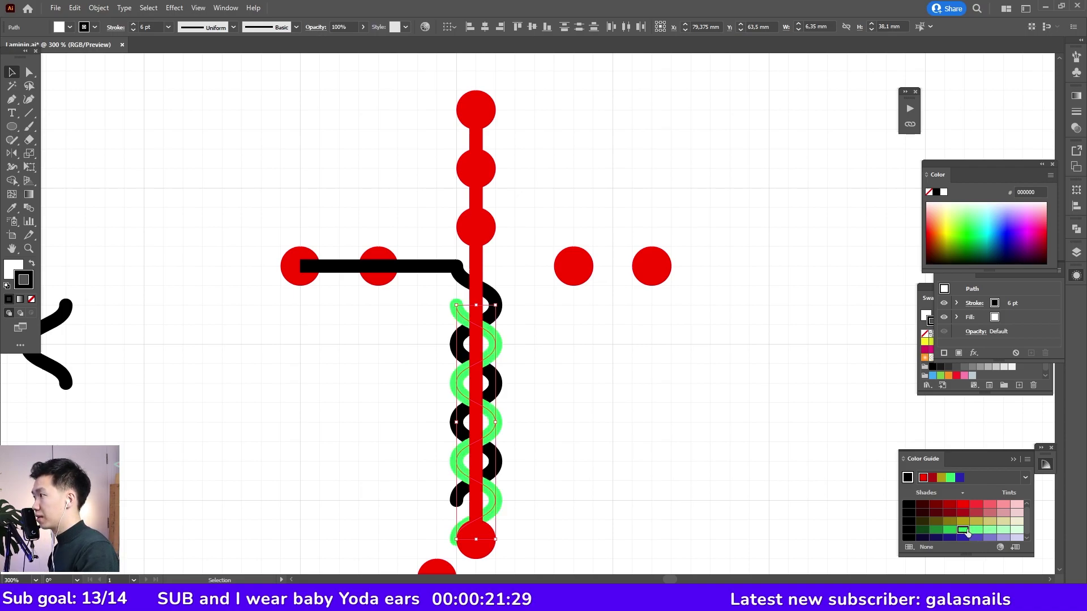
left_click(566, 358)
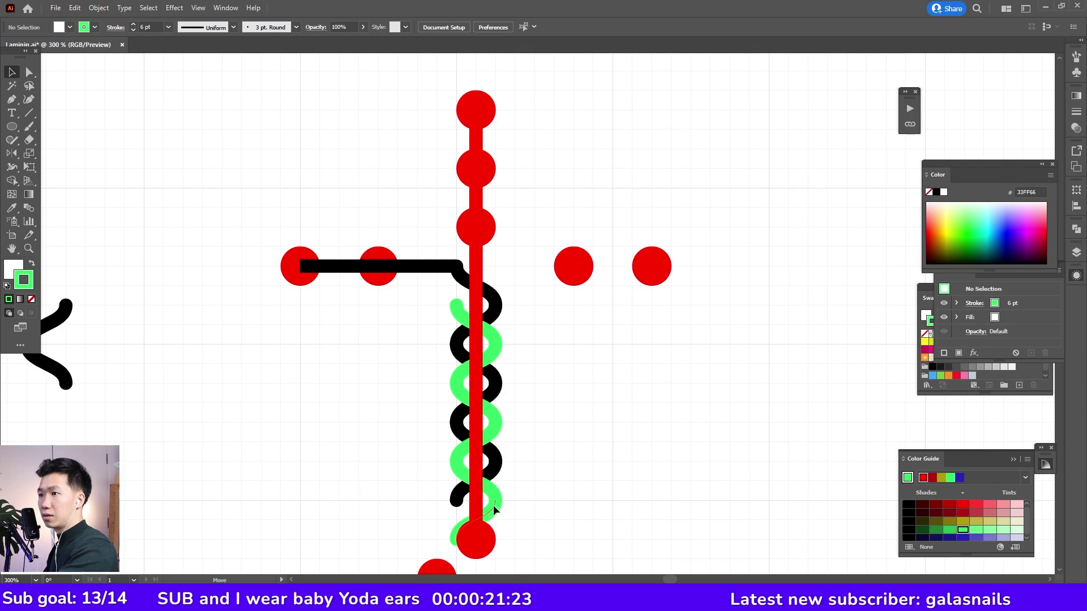
Shift the green strand up to interweave and copy the black line to the right circle pair.
mouse_move(488, 511)
left_mouse_down()
mouse_move(470, 391)
mouse_move(507, 281)
left_mouse_up()
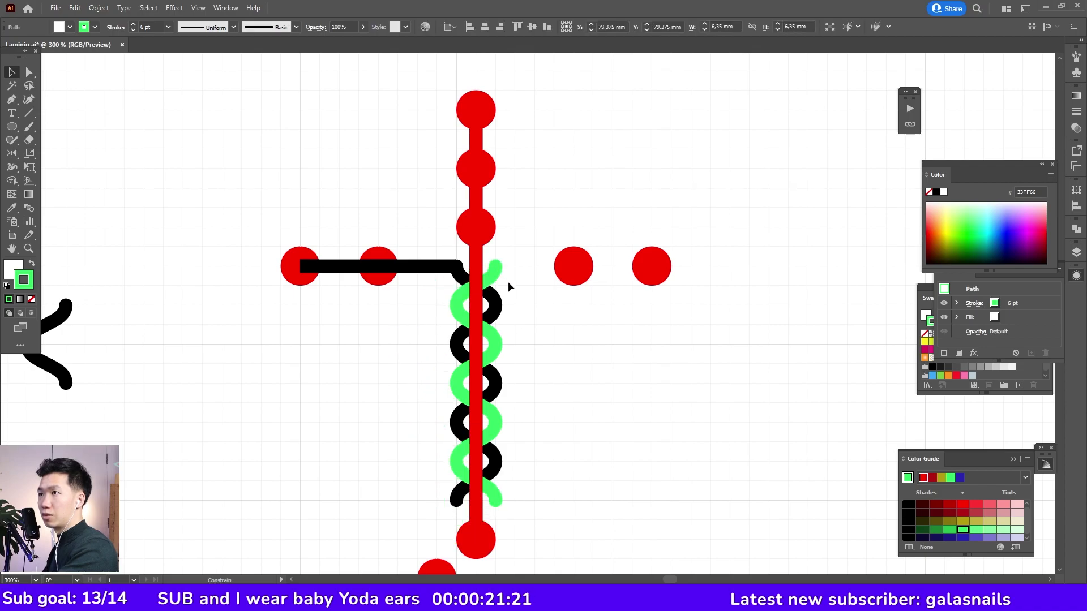
left_click(583, 325)
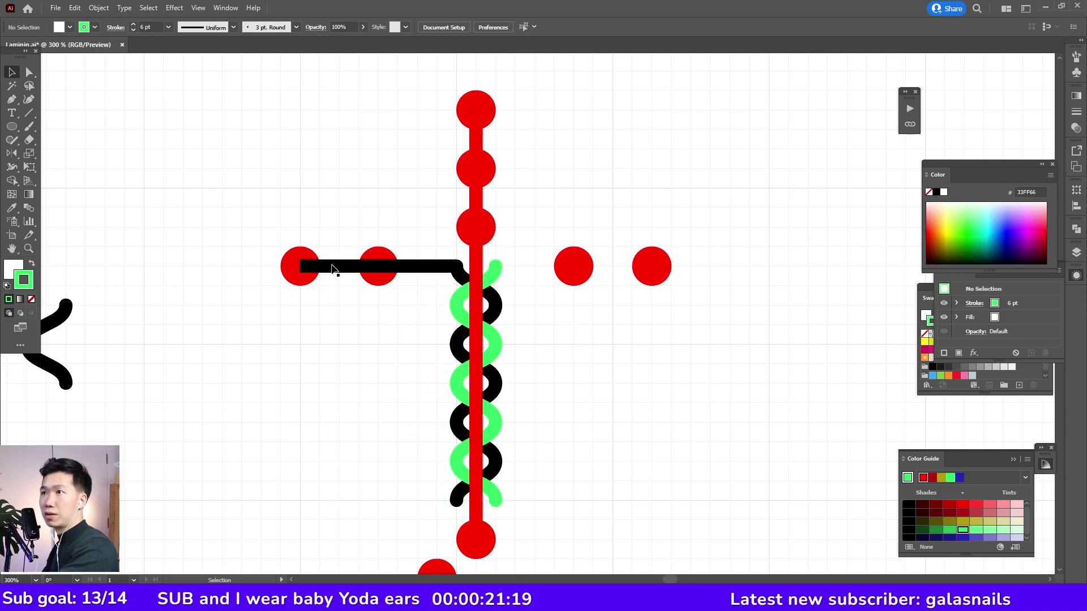
left_click_drag(334, 271, 534, 274)
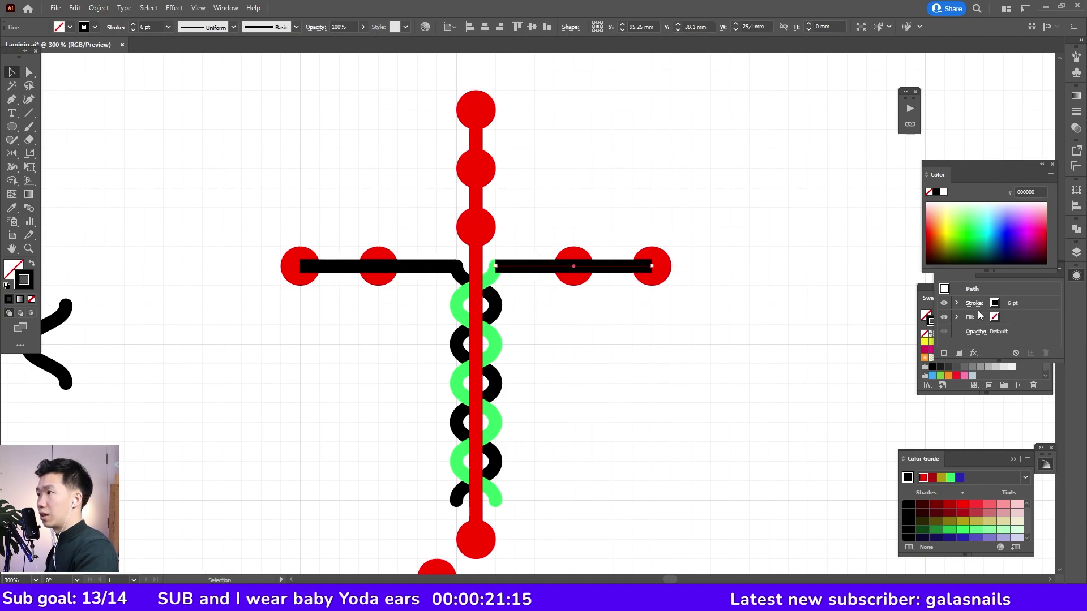
Make the right line green, draw a short green diagonal, and copy it to the left.
left_click(964, 531)
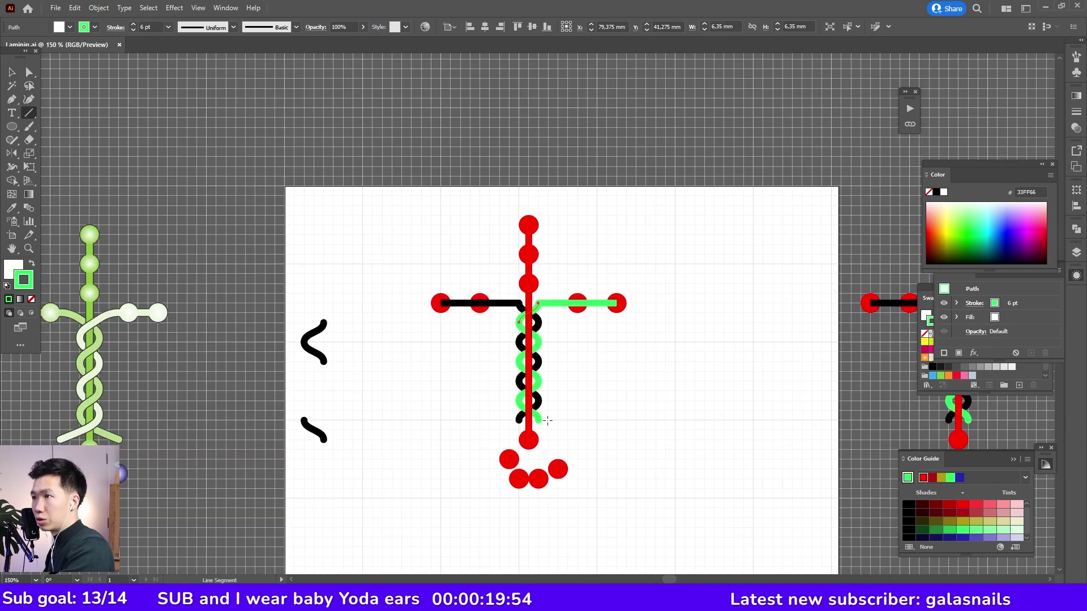
left_click_drag(547, 420, 572, 430)
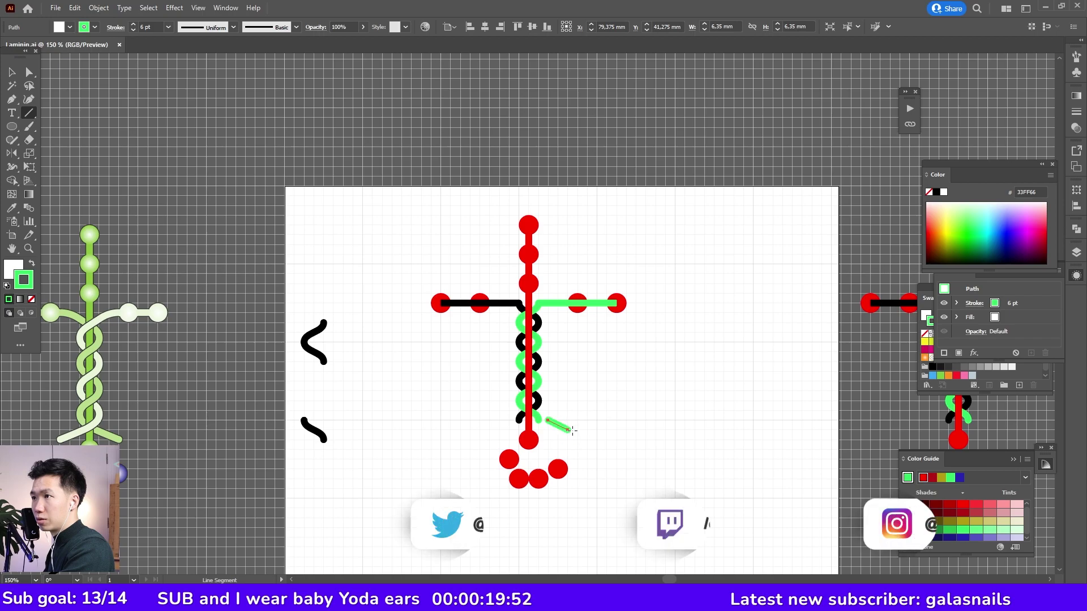
key("ctrl+equal")
key("ctrl+equal")
key("ctrl+equal")
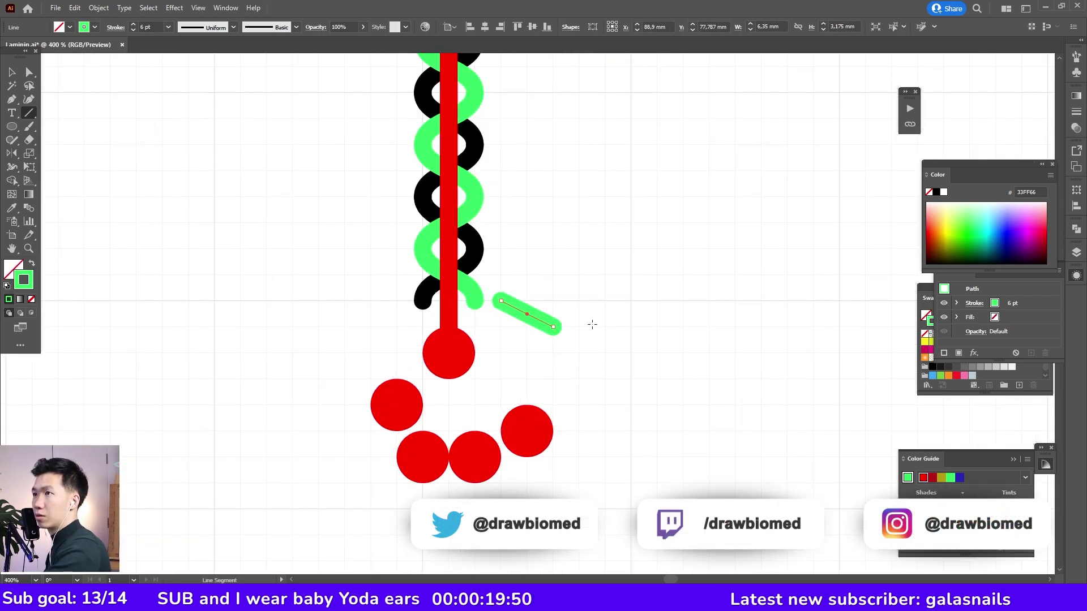
key("v")
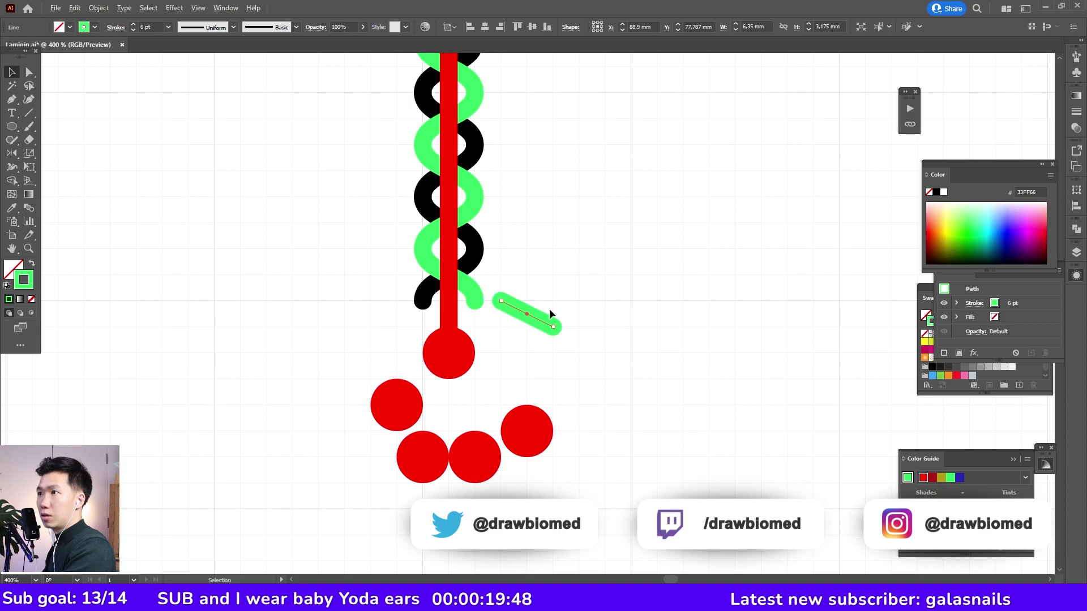
left_click_drag(540, 324, 336, 326)
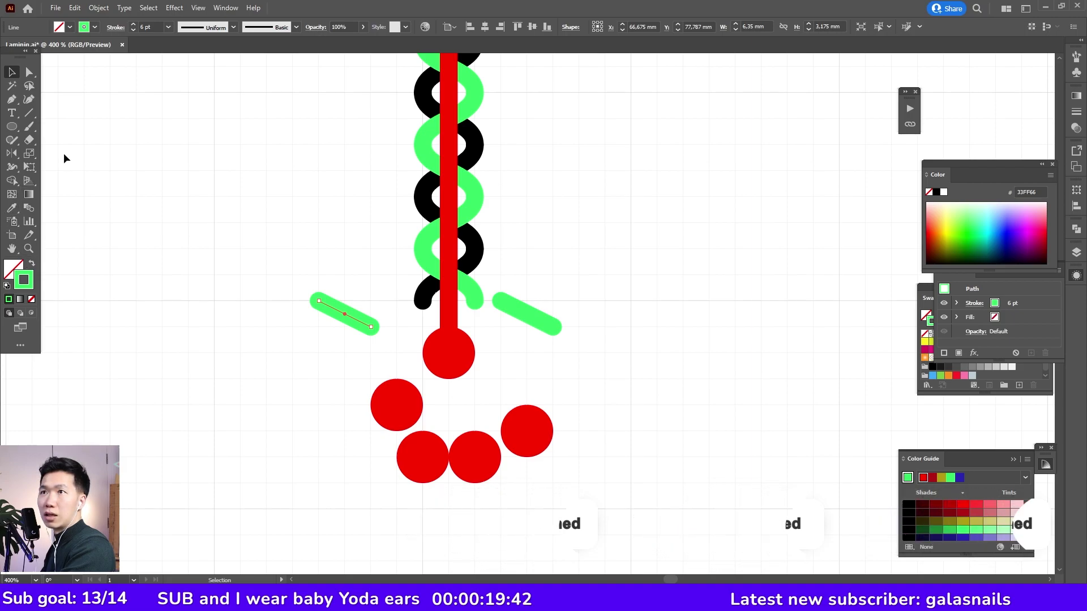
Reflect the left diagonal vertically and colour it black.
double_click(11, 156)
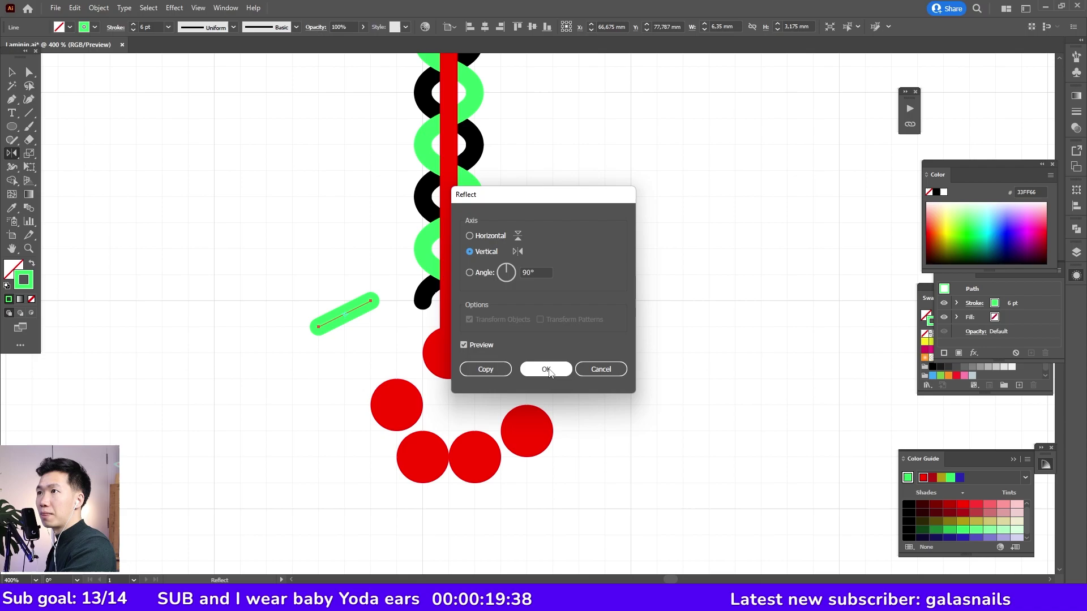
left_click(546, 369)
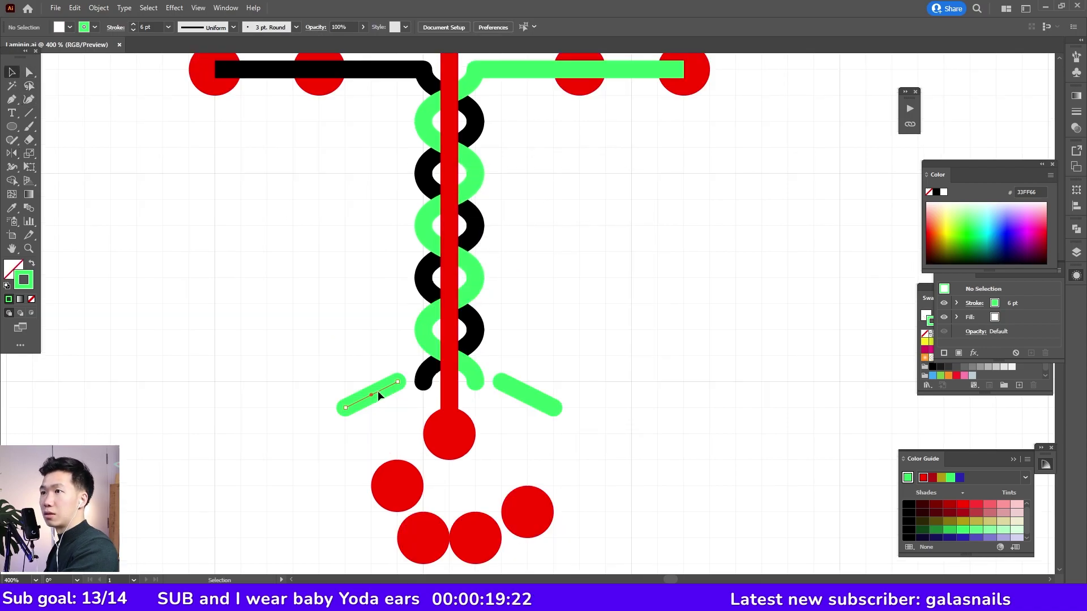
left_click(380, 397)
left_click(933, 368)
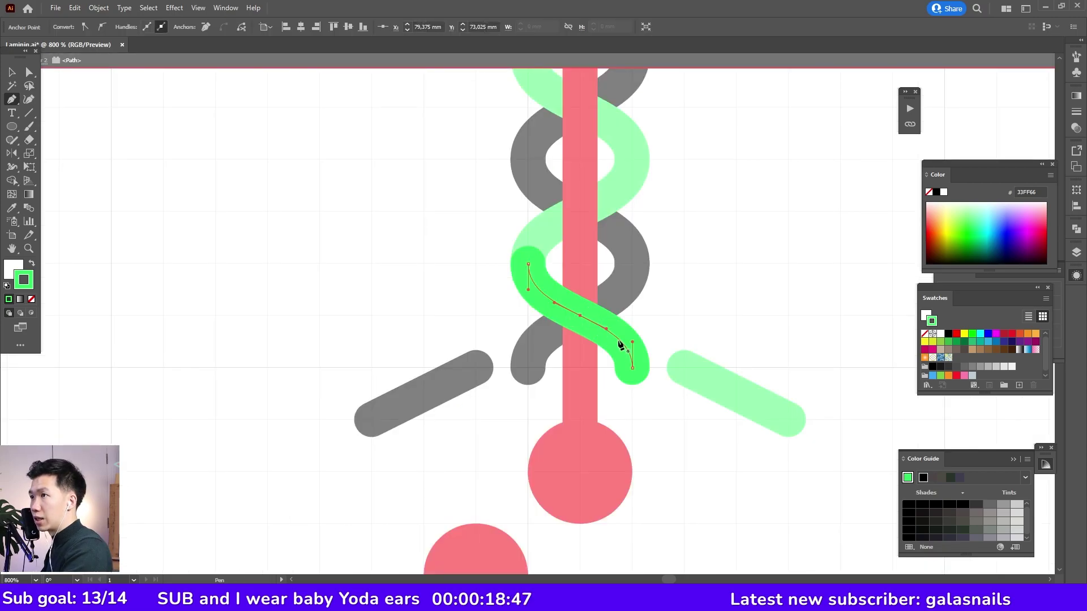
Join the green curve to the right diagonal strand.
left_click(30, 73)
left_click(633, 368)
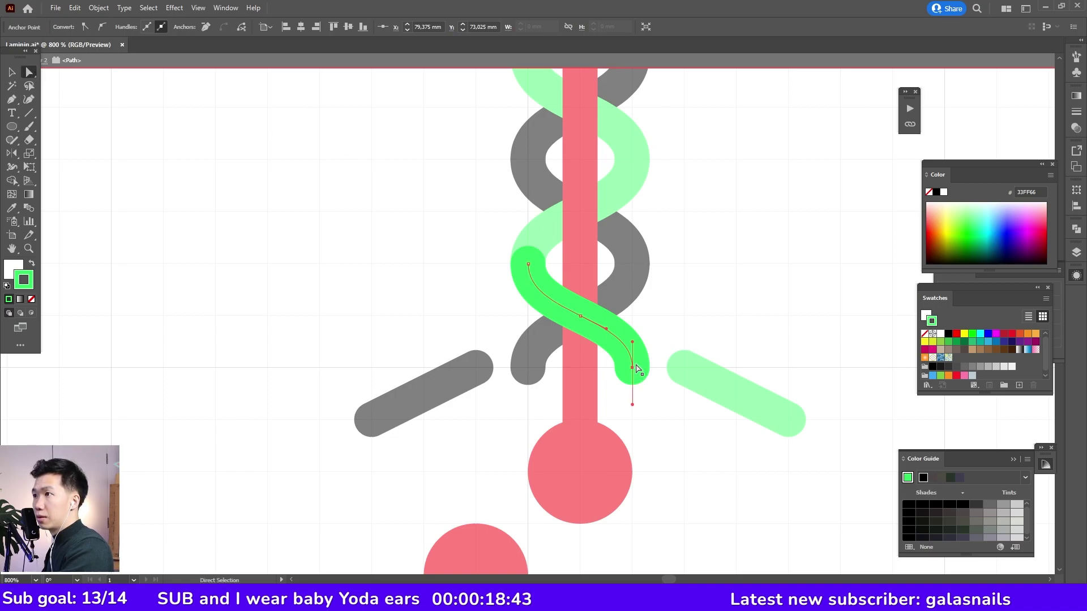
key("Delete")
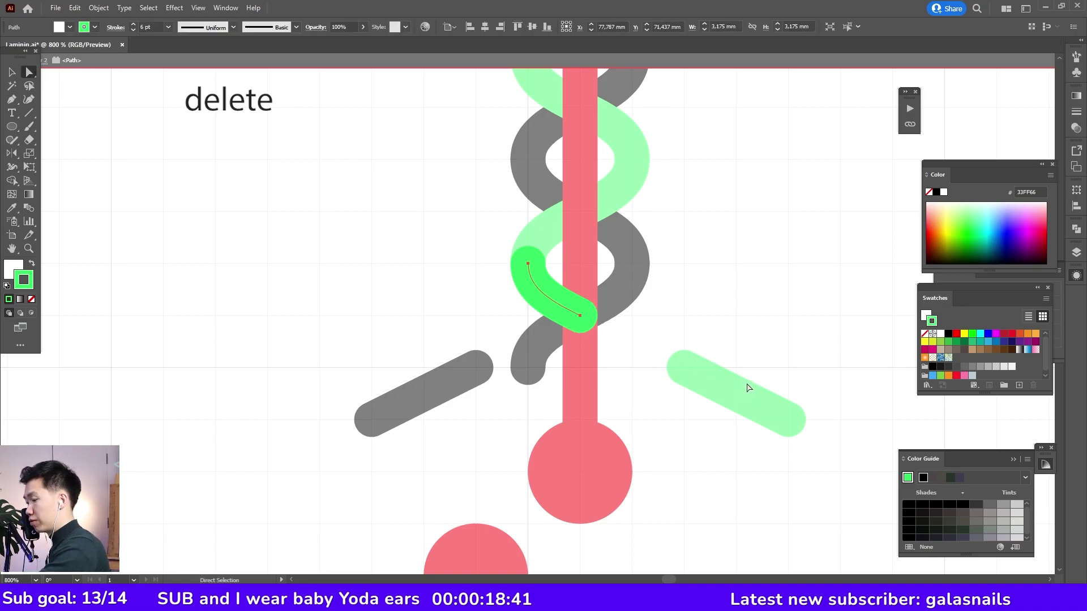
double_click(745, 390)
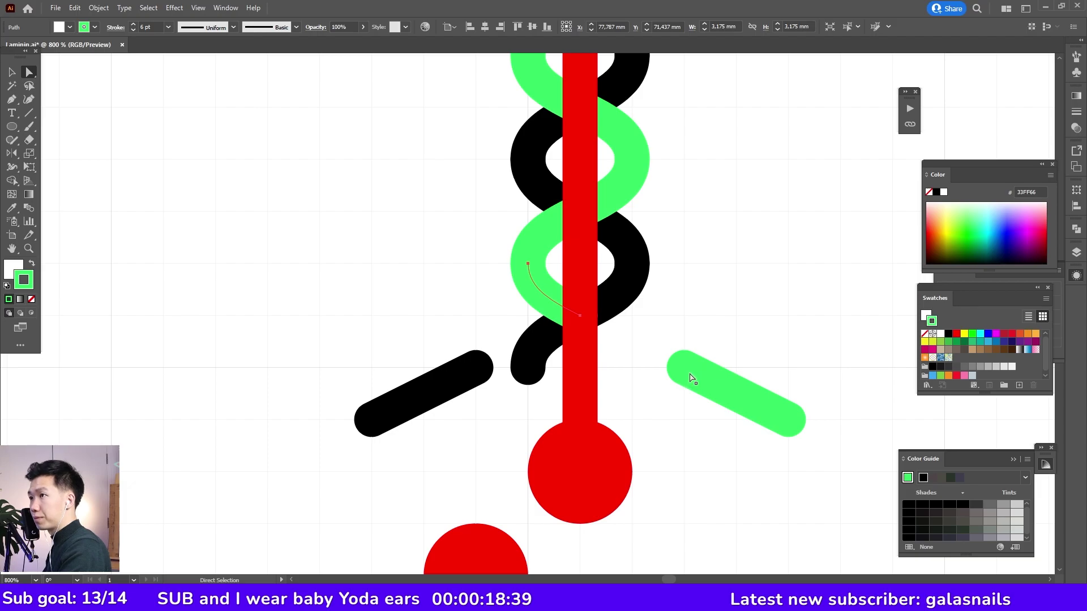
key("ctrl+z")
left_click(686, 371, "shift")
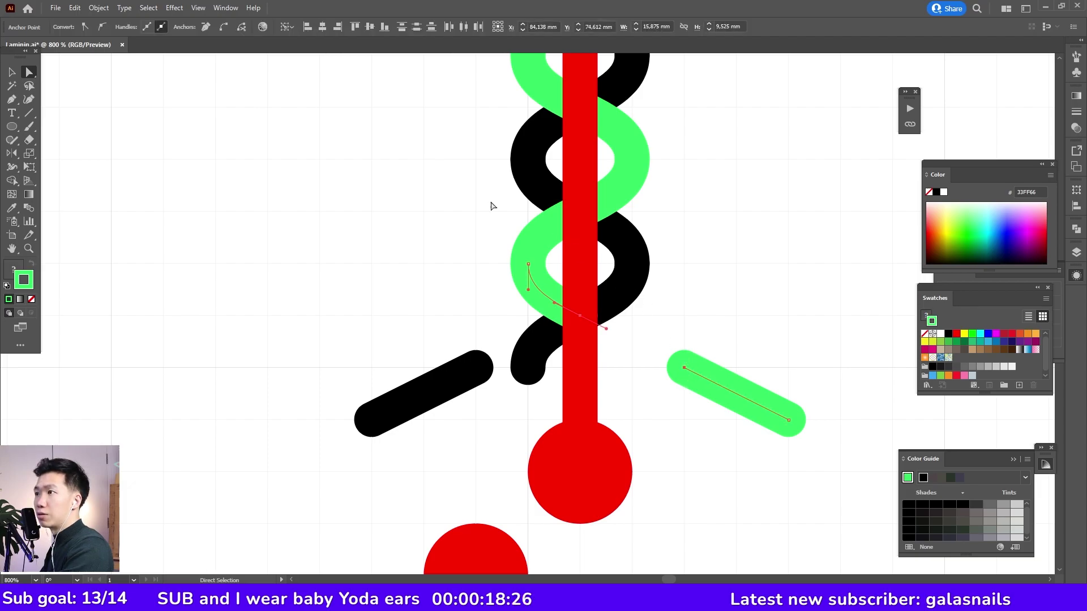
left_click(223, 26)
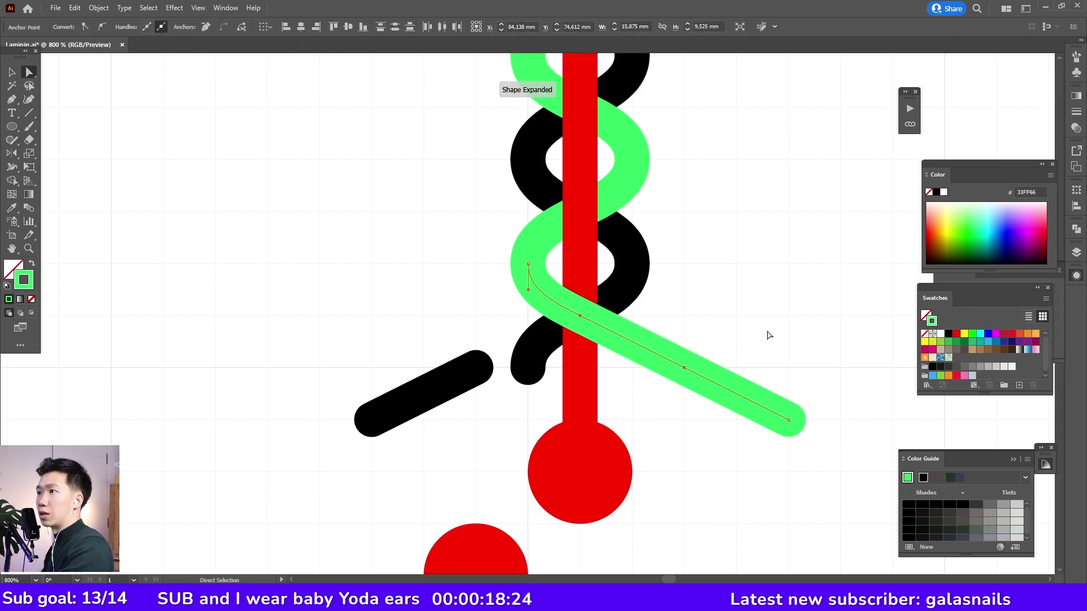
left_click(724, 306)
Isolate the black curve and inspect its bottom anchor.
left_click(529, 359)
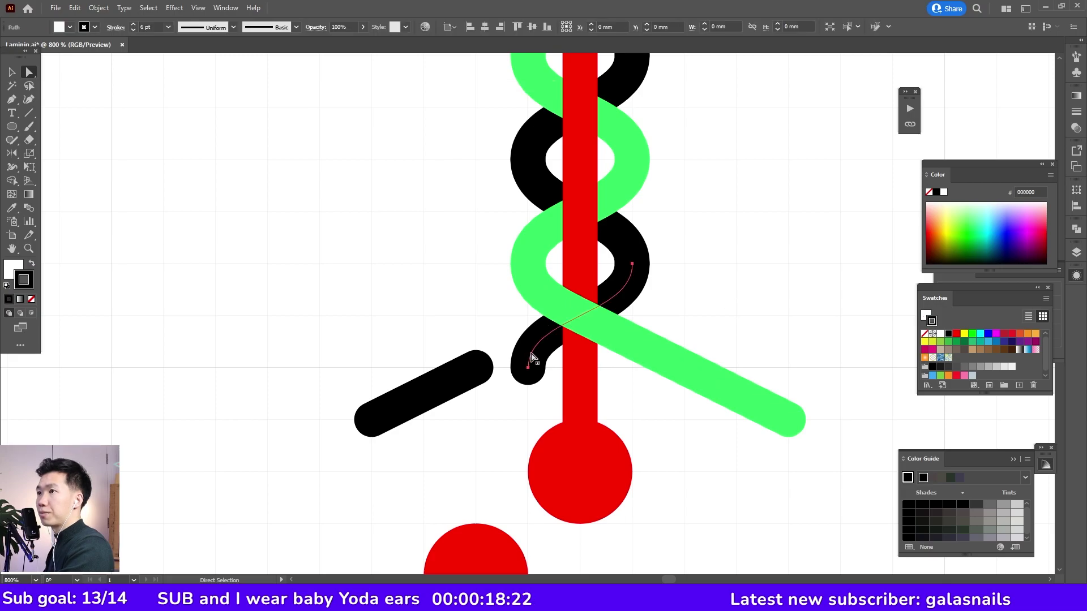
double_click(568, 322)
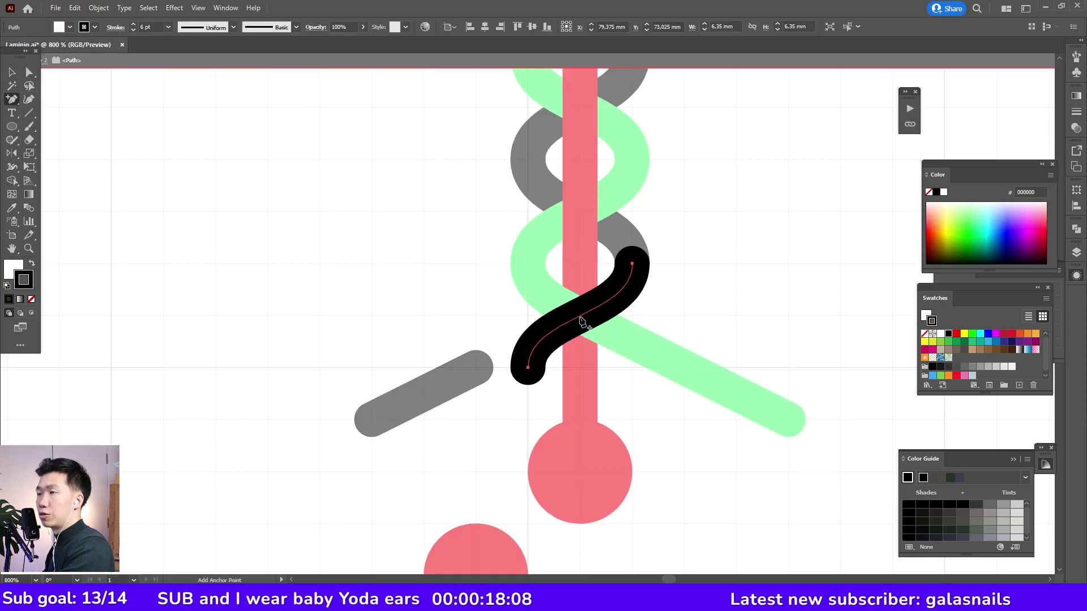
left_click(528, 368)
key("Escape")
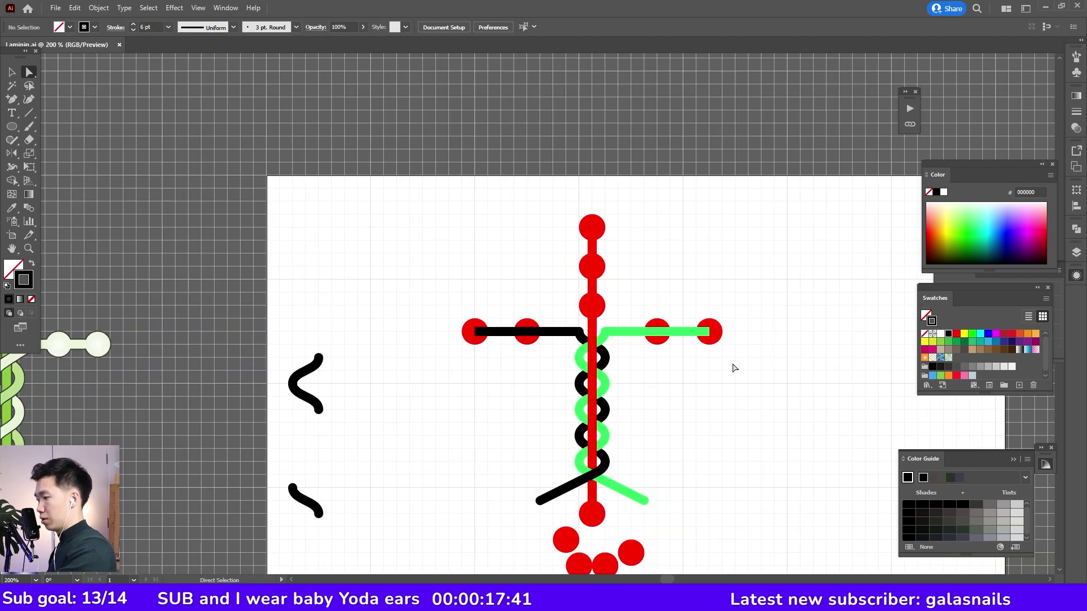
At the top arm junction, add an anchor midway along the green S-curve.
key("ctrl+equal")
key("ctrl+equal")
key("ctrl+equal")
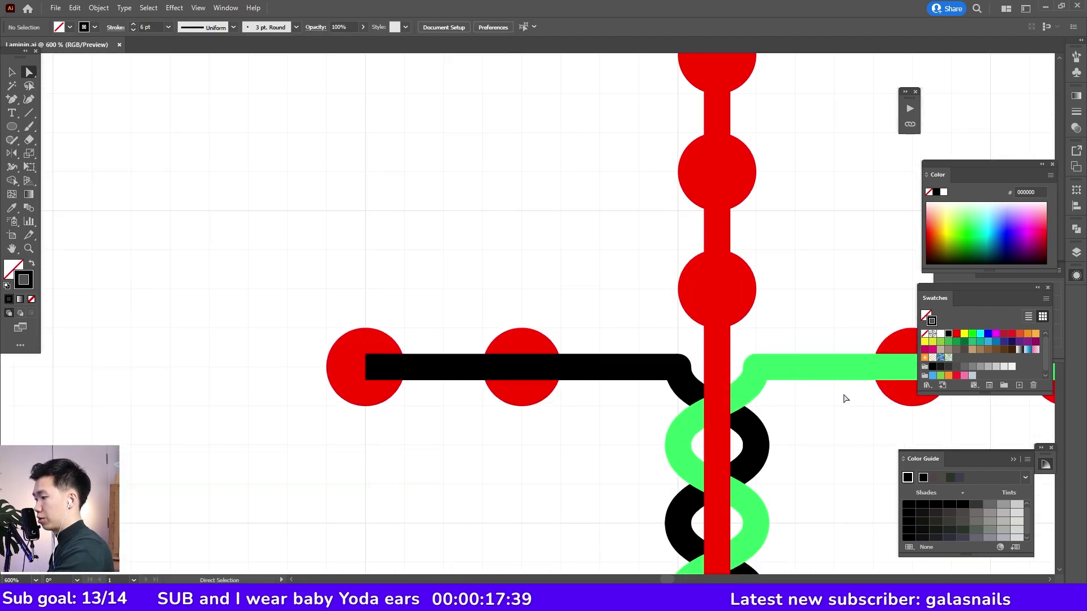
key("ctrl+equal")
left_click_drag(844, 399, 566, 370)
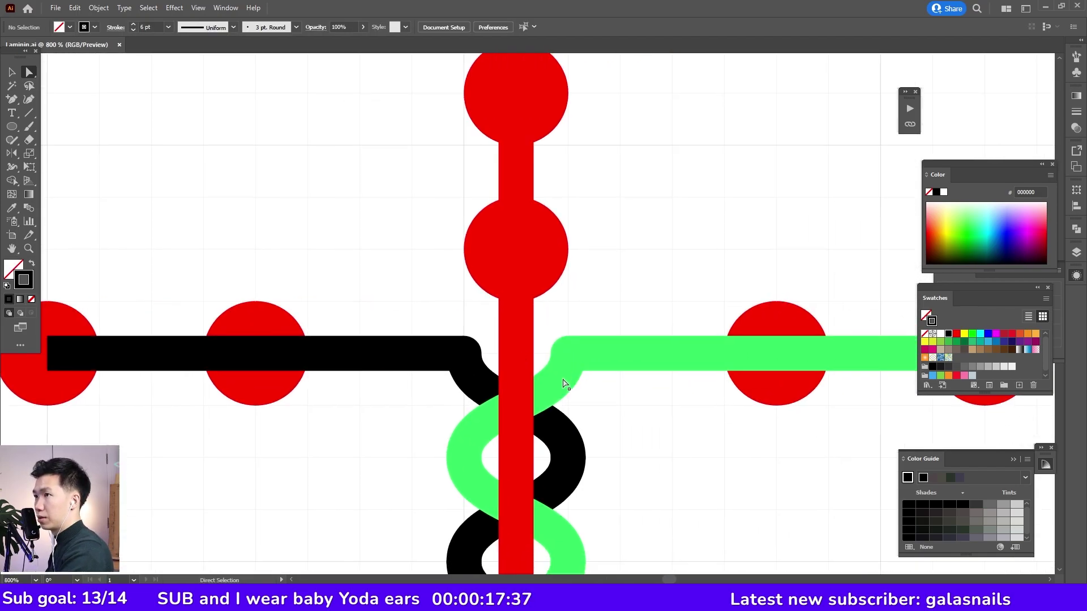
left_click(634, 360)
left_click(570, 354)
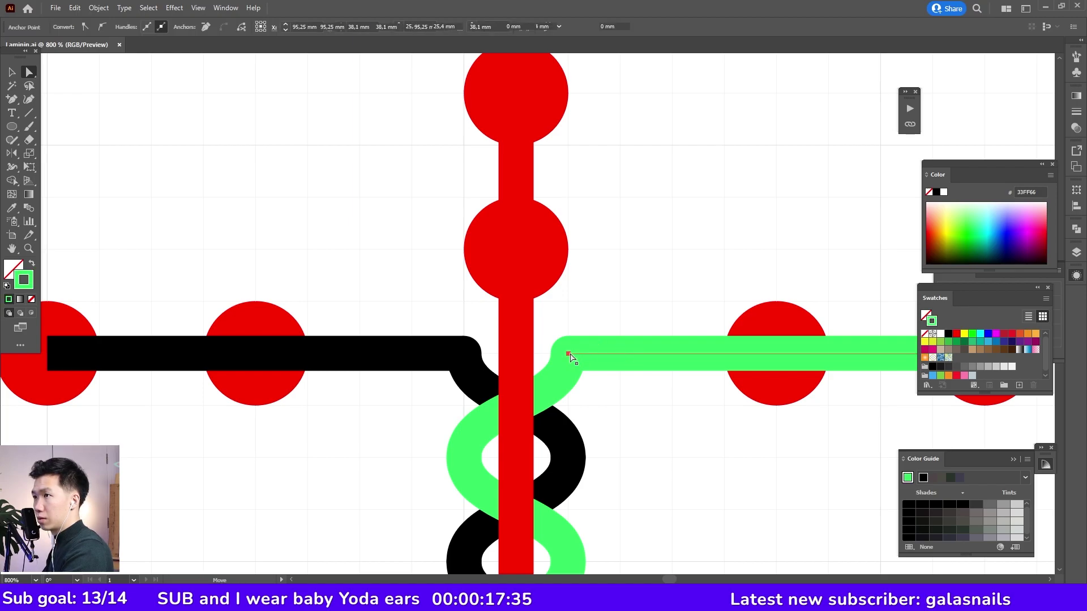
left_click(576, 367)
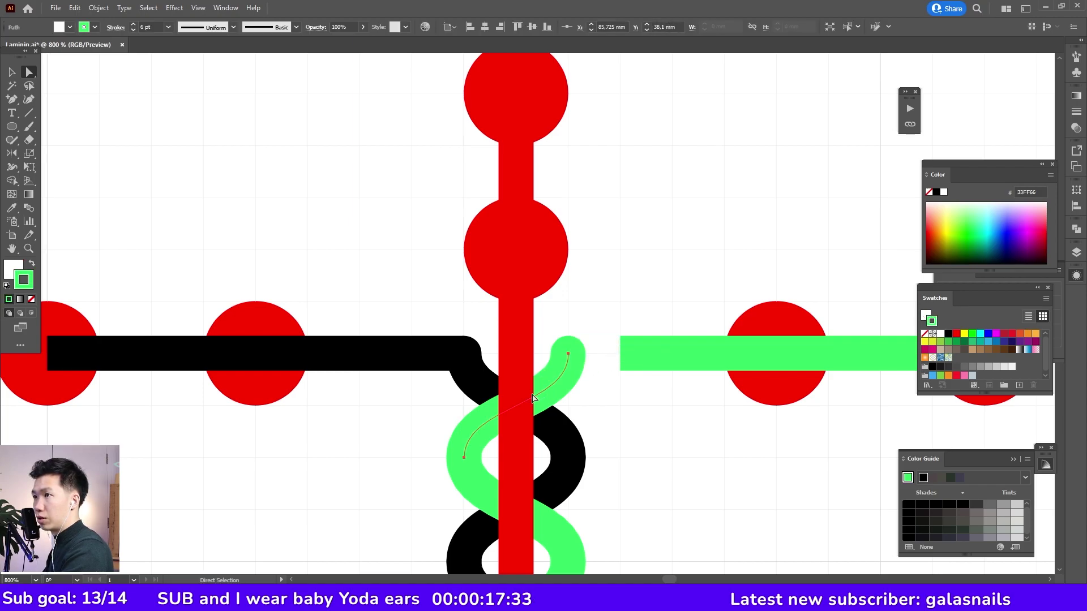
left_click(12, 72)
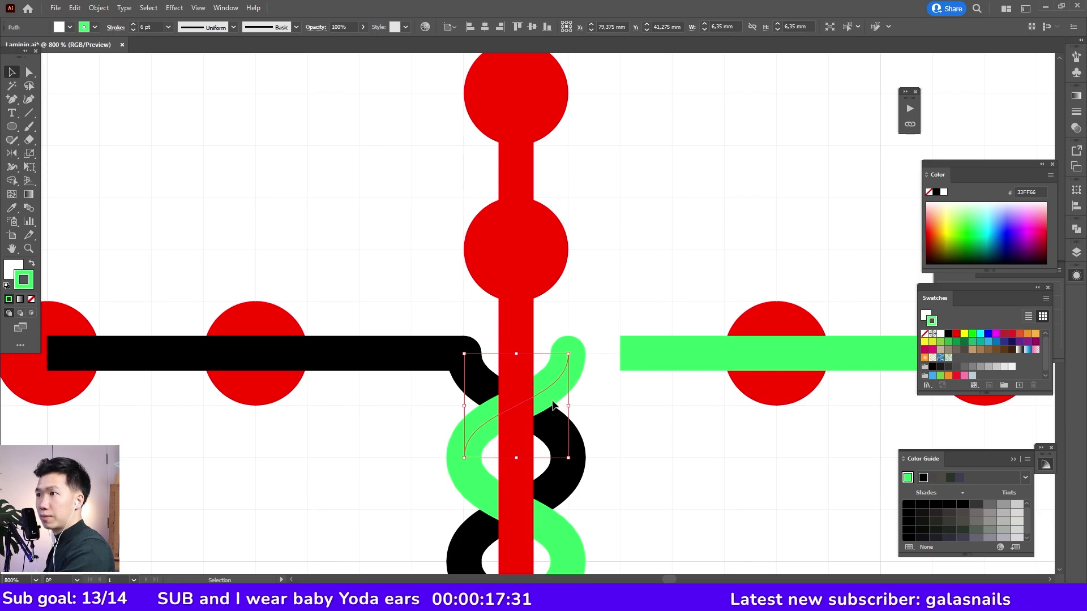
double_click(545, 390)
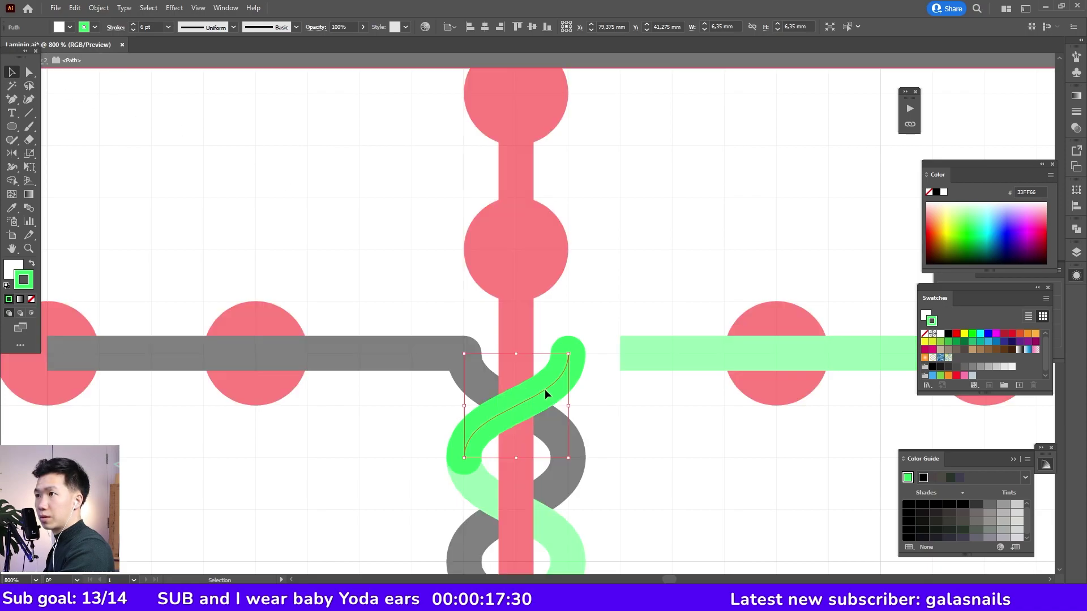
left_click(11, 99)
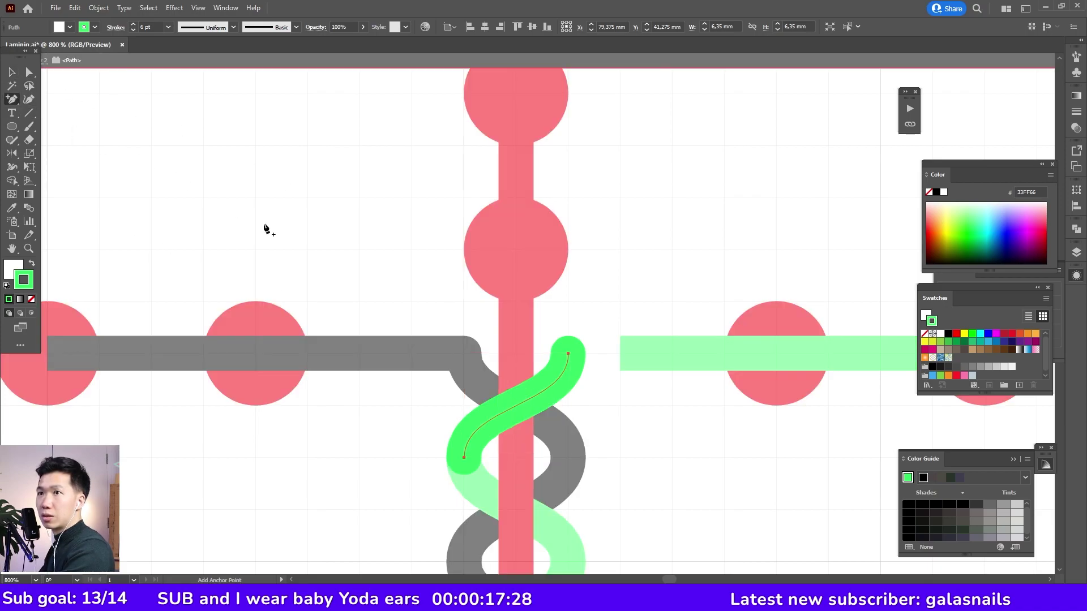
left_click(518, 407)
Delete the green curve's top part and join its loose end to the green arm.
key("a")
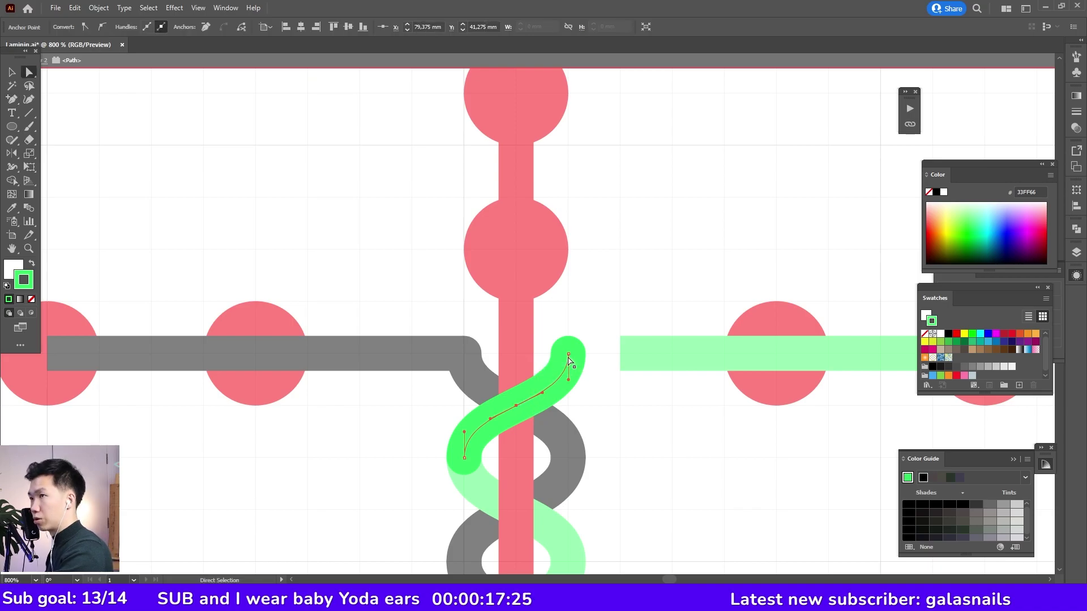
left_click(568, 355)
key("Delete")
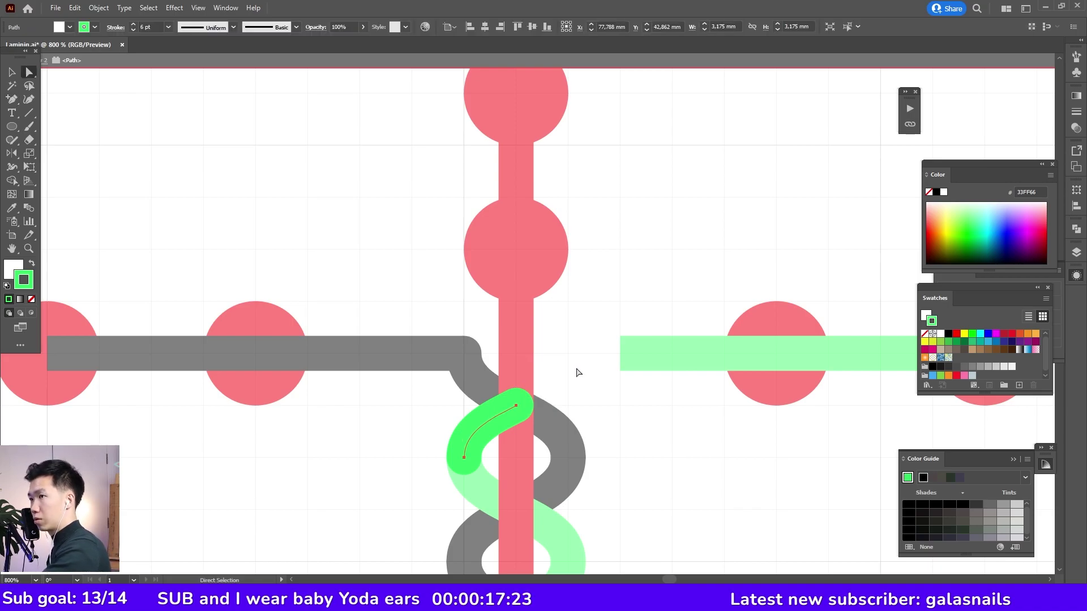
key("Escape")
left_click(515, 408)
left_click_drag(600, 314, 688, 397)
left_click(224, 29)
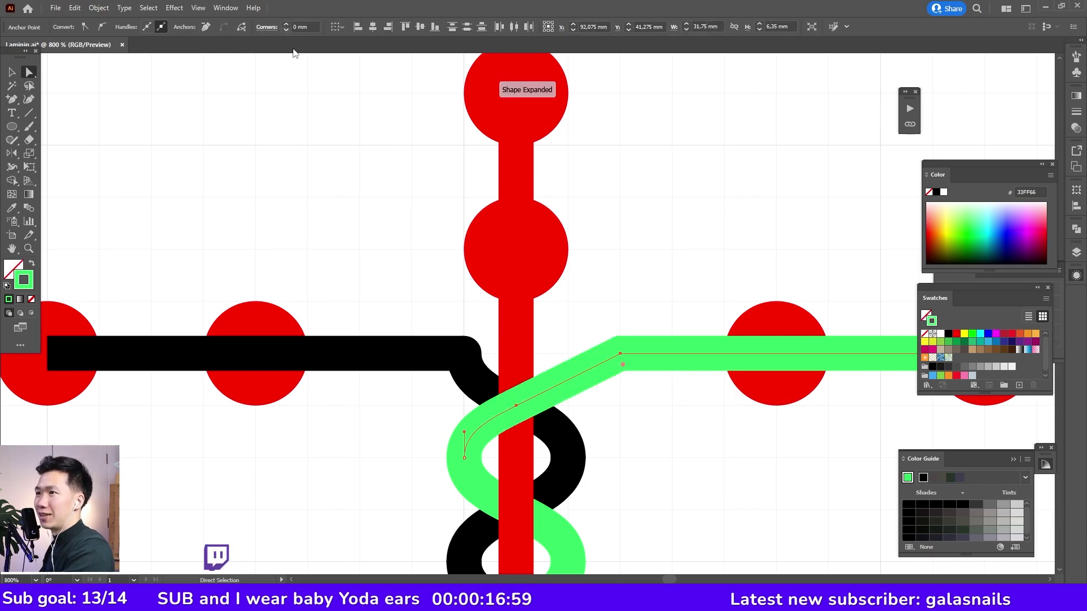
left_click(621, 323)
Remove the black arm's curved piece and join the arm to the black loop.
left_click_drag(436, 330, 580, 315)
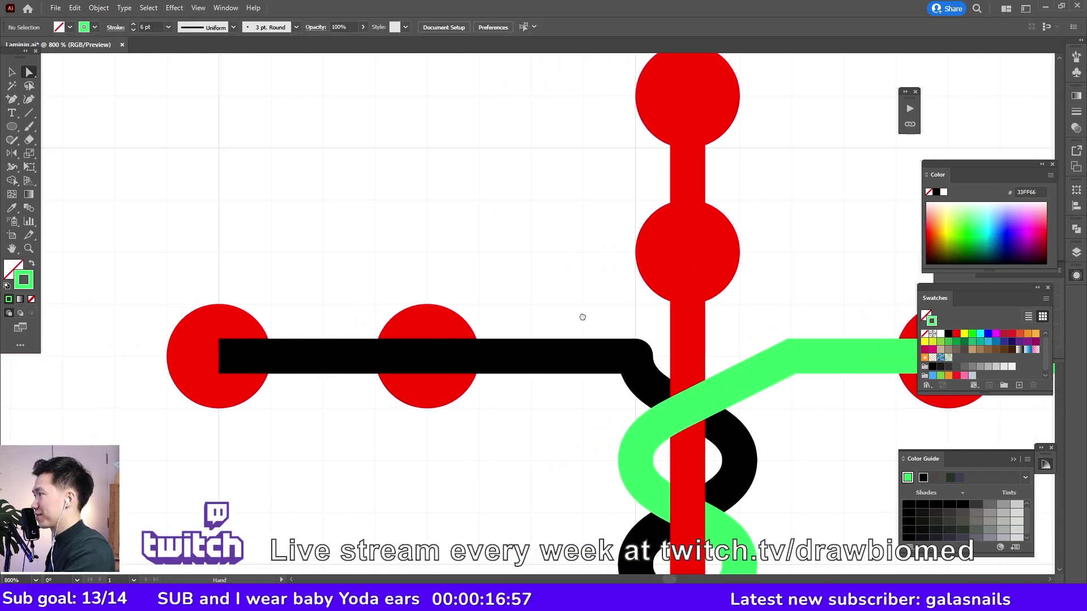
double_click(657, 368)
key("Delete")
left_click(651, 356)
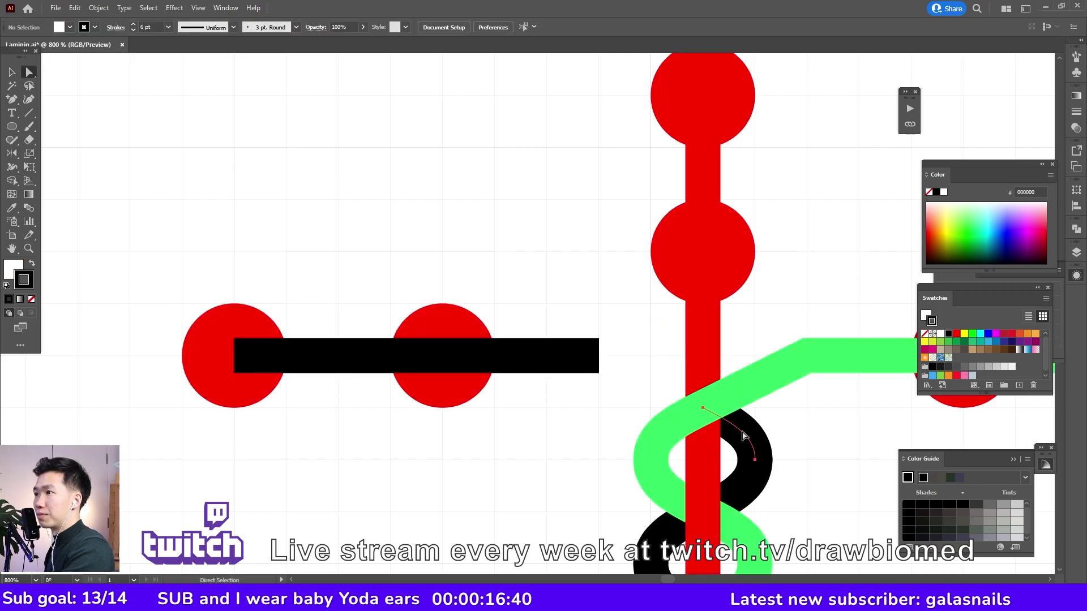
key("ctrl+j")
key("ctrl+minus")
Round the bends of both the green and black arm paths.
left_click(725, 344)
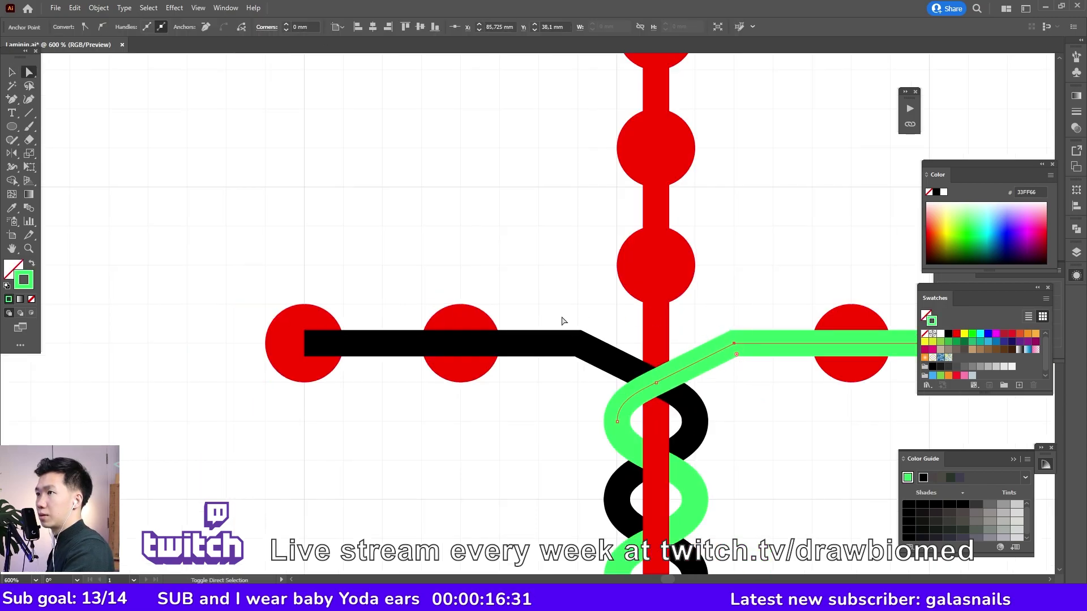
left_click(559, 345, "shift")
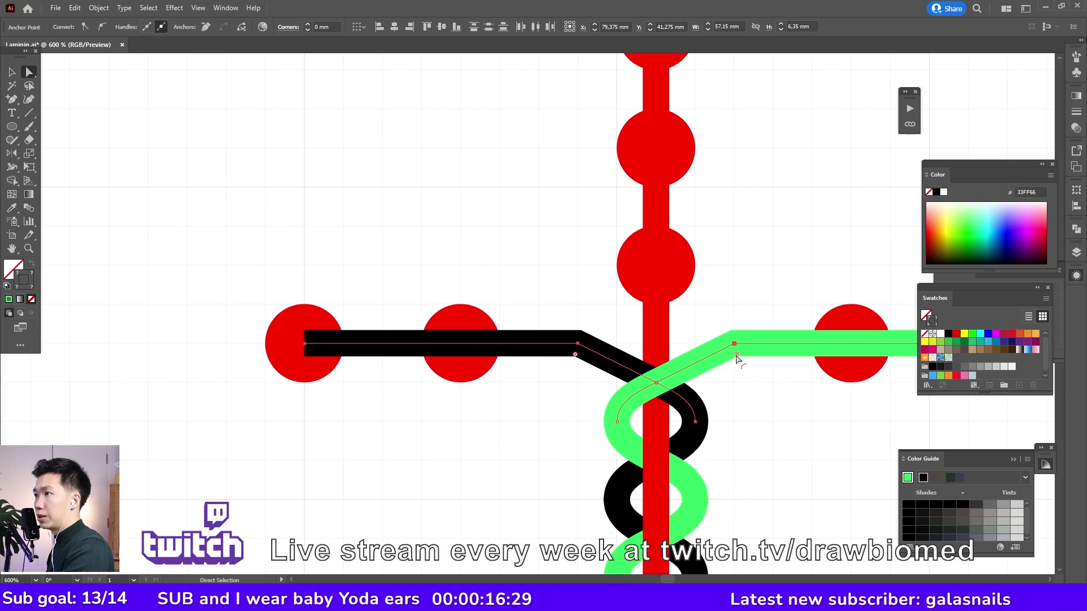
left_click_drag(736, 355, 831, 501)
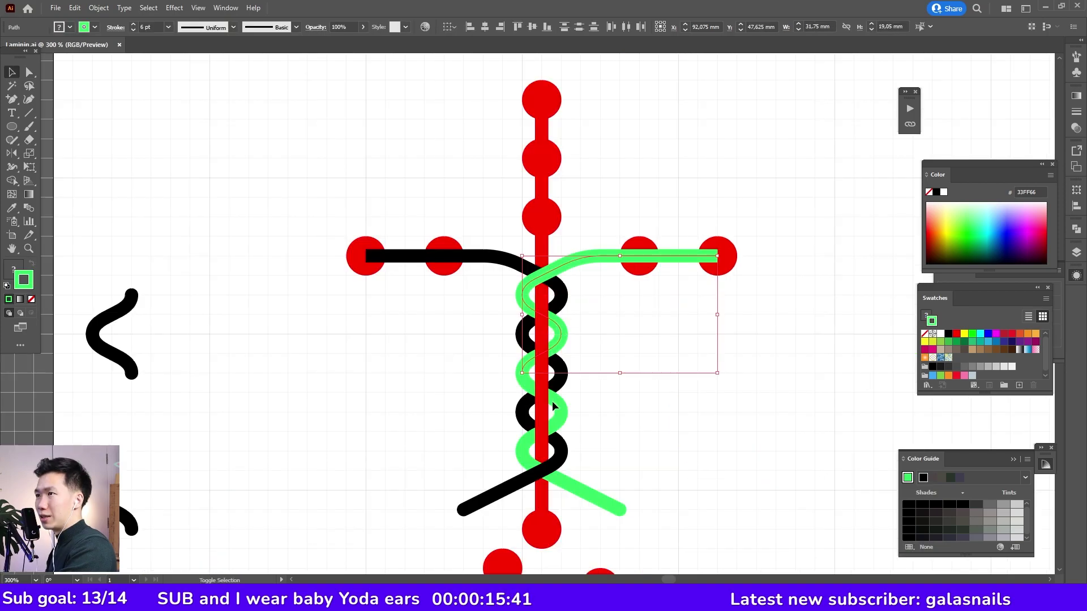
Outline the green strand's strokes into filled shapes.
left_click(554, 406, "shift")
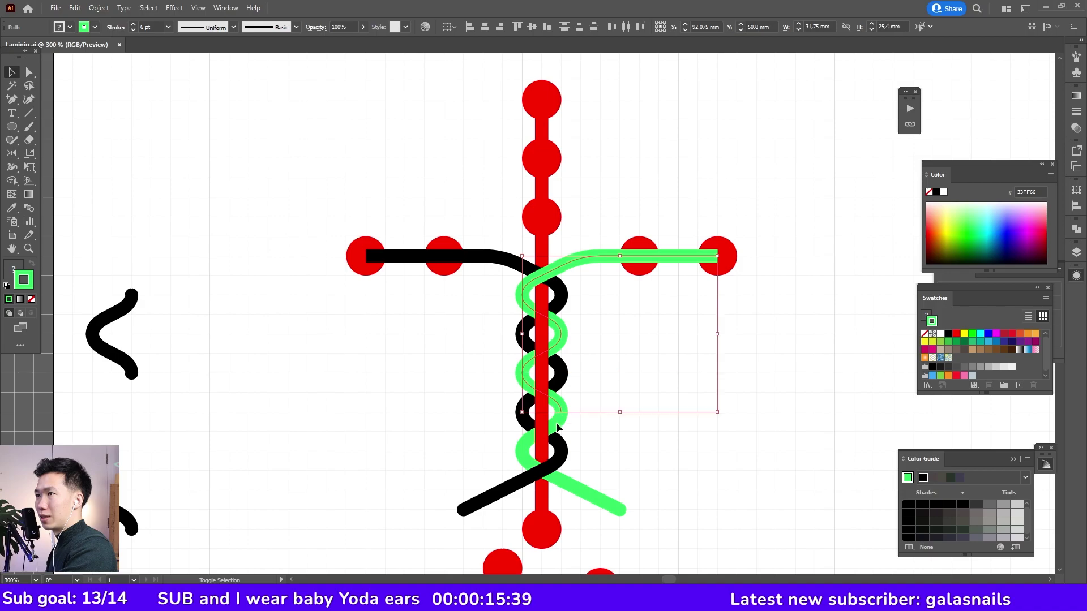
left_click(567, 473, "shift")
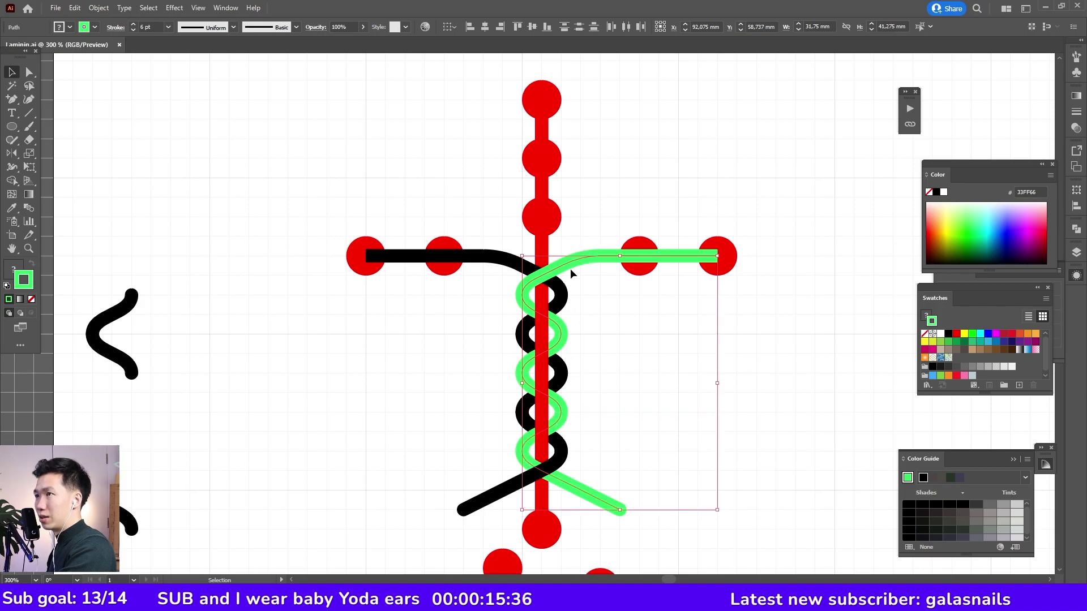
left_click(100, 8)
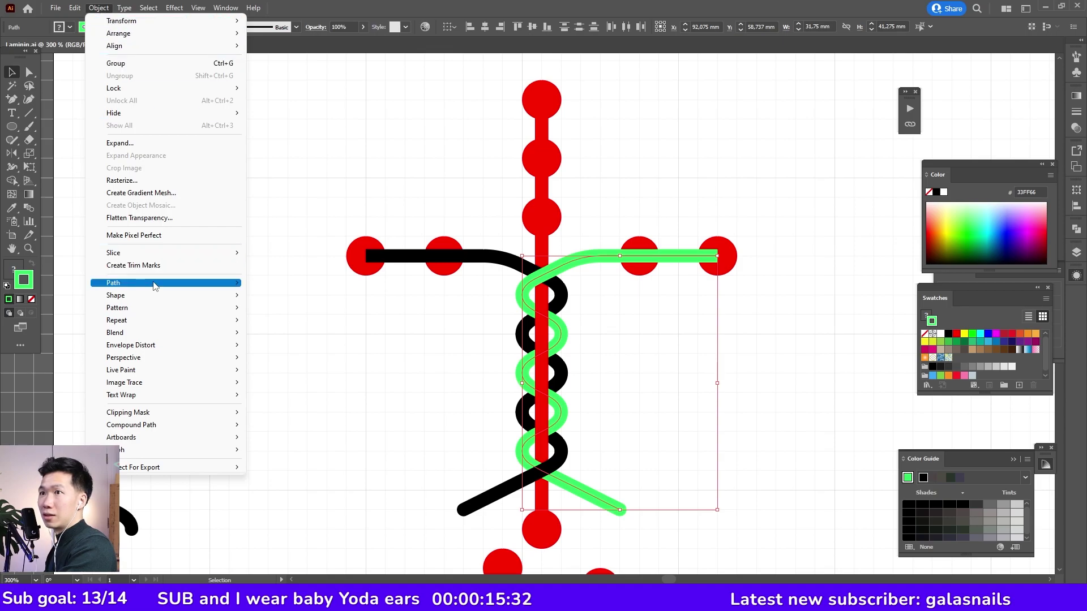
mouse_move(156, 285)
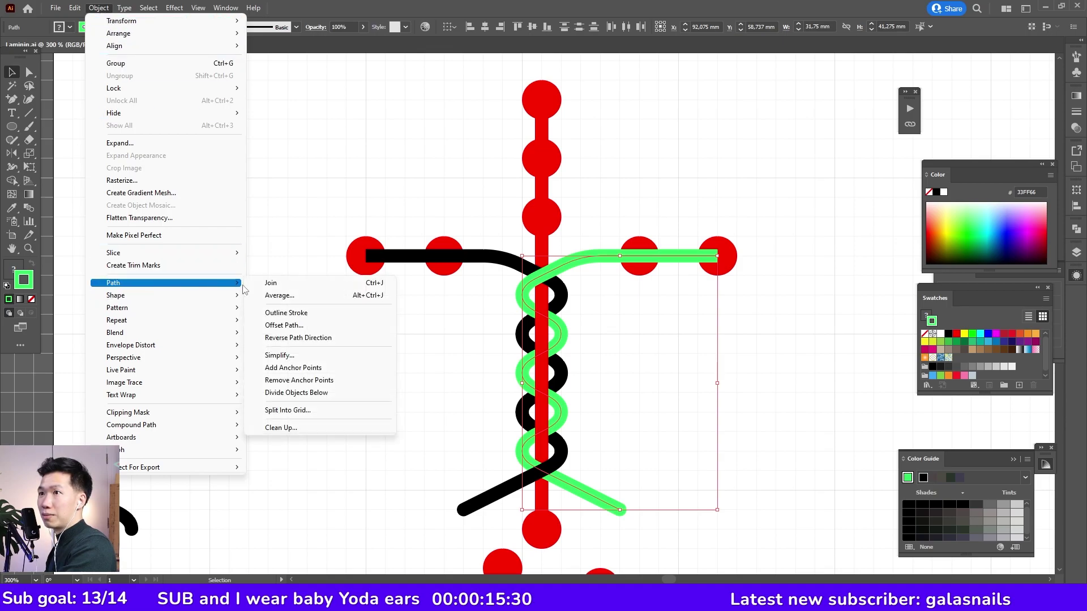
left_click(301, 316)
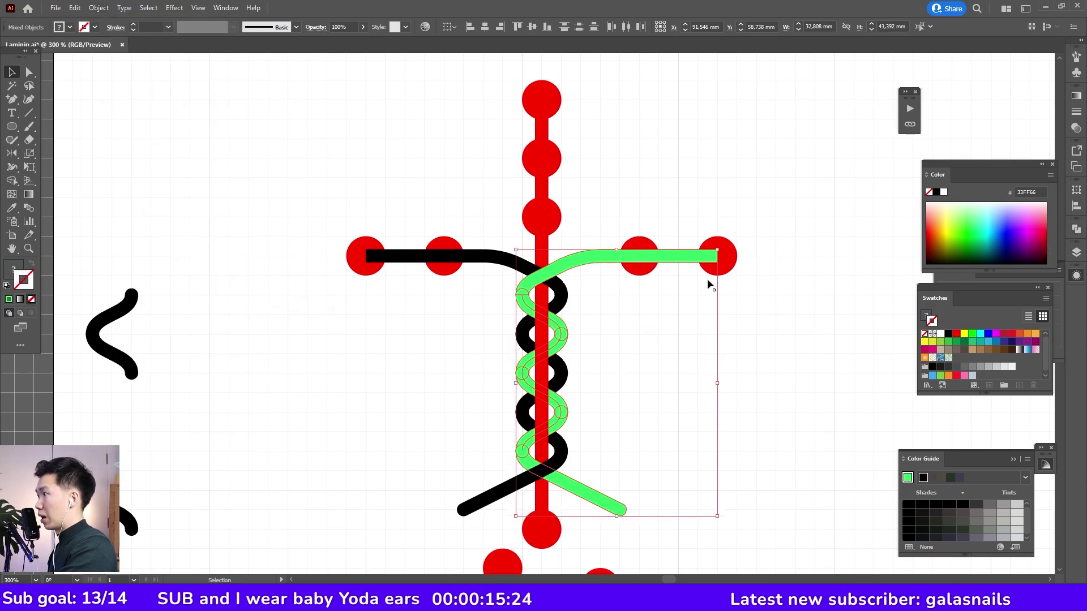
Unite the green pieces with Pathfinder and bring the black strand in front of the axis.
left_click(1077, 252)
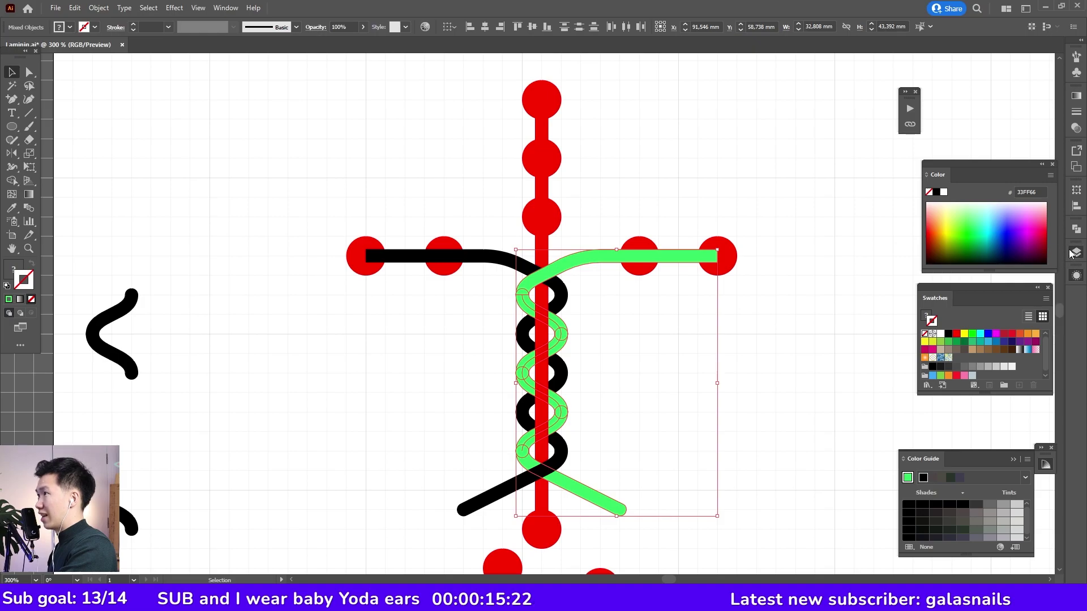
left_click(1075, 275)
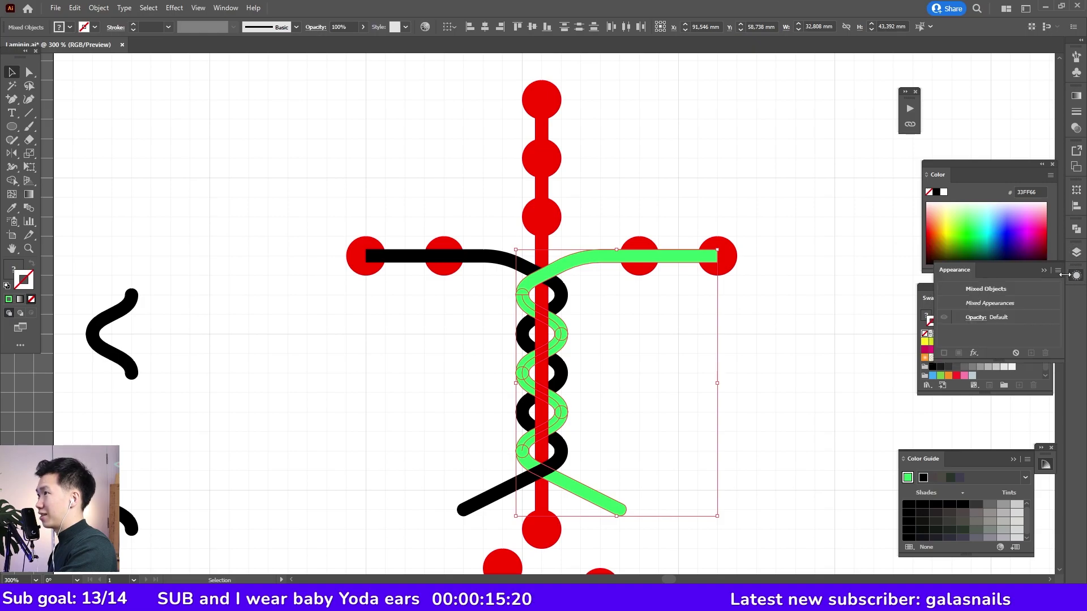
left_click(1076, 230)
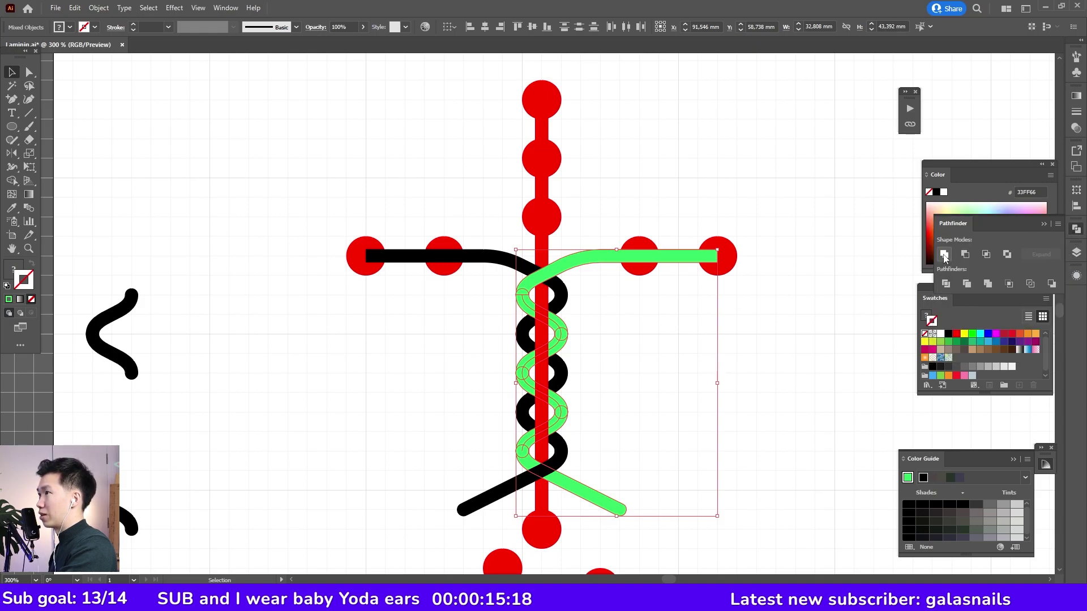
left_click(945, 256)
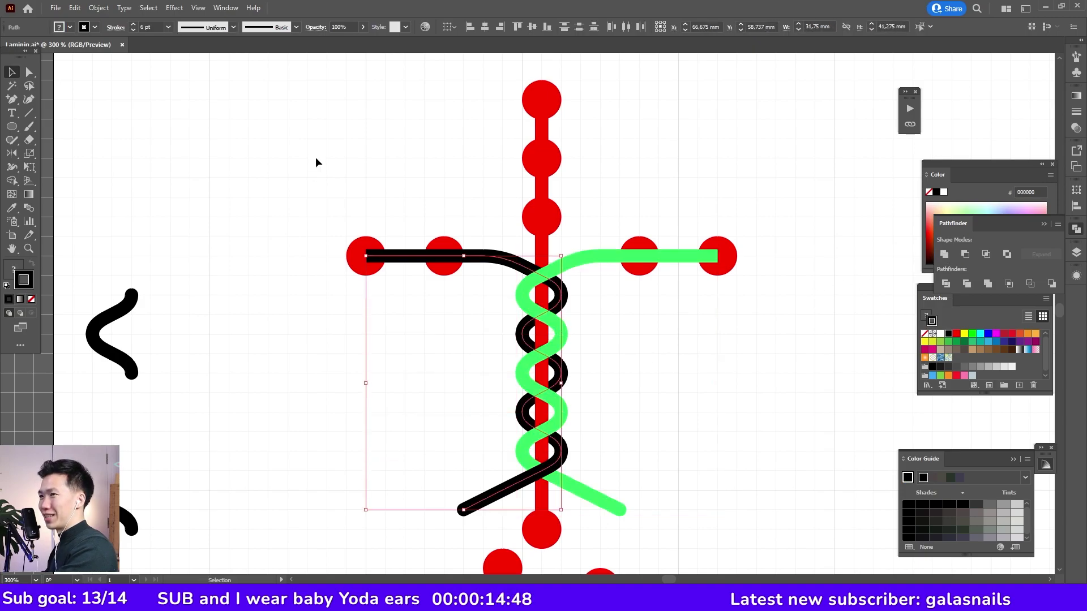
left_click(99, 8)
left_click(141, 284)
Expand the red axis line's stroke into a filled shape.
left_click(529, 149)
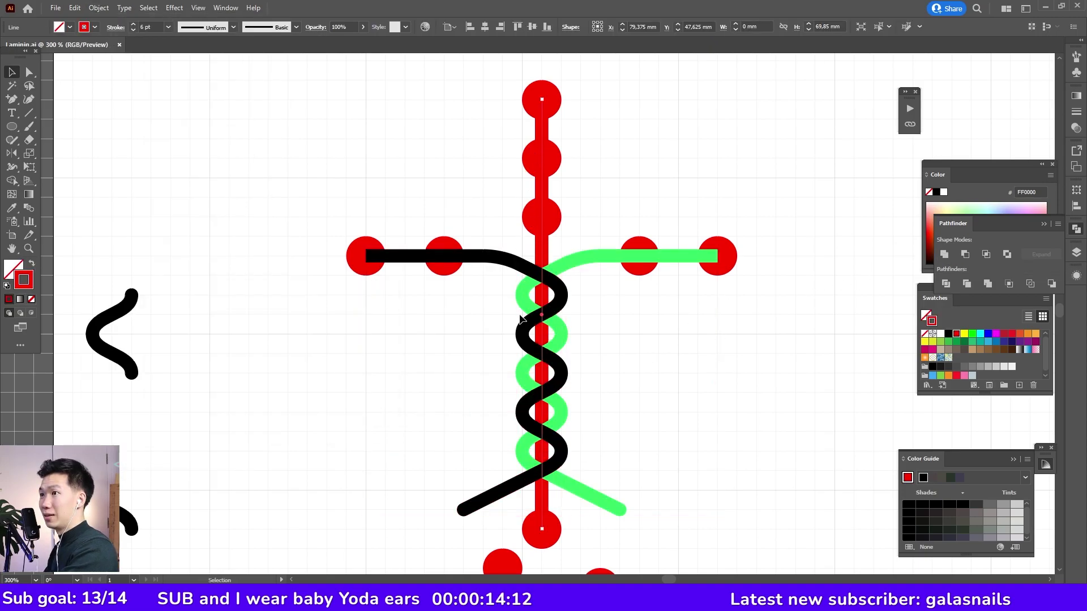
left_click(102, 6)
left_click(158, 145)
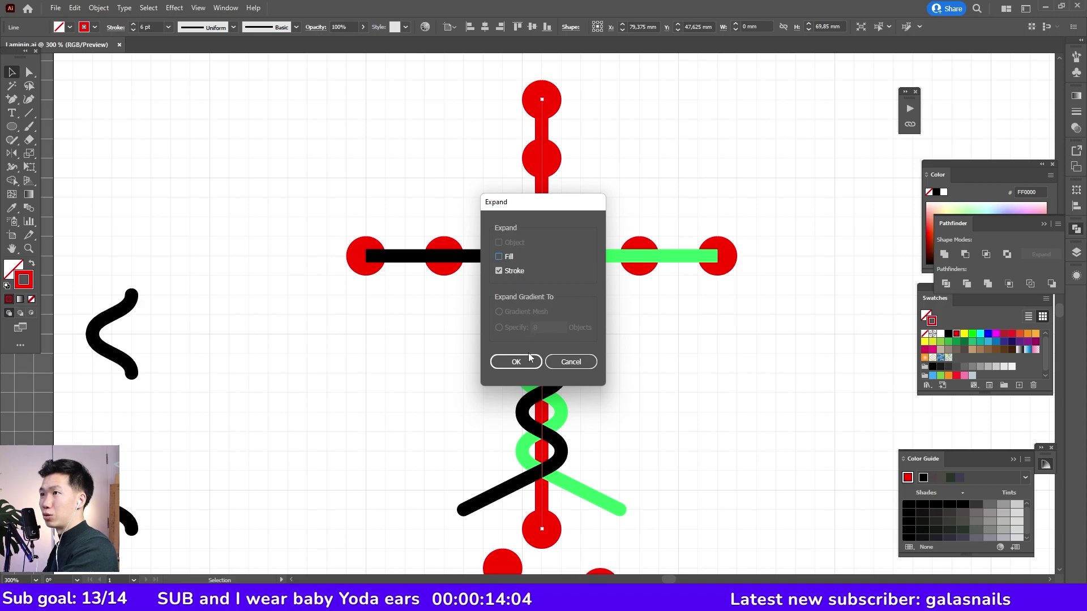
left_click(516, 361)
Divide the overlapping strands and red axis into separate pieces, then zoom into the upper crossings.
left_click(638, 340)
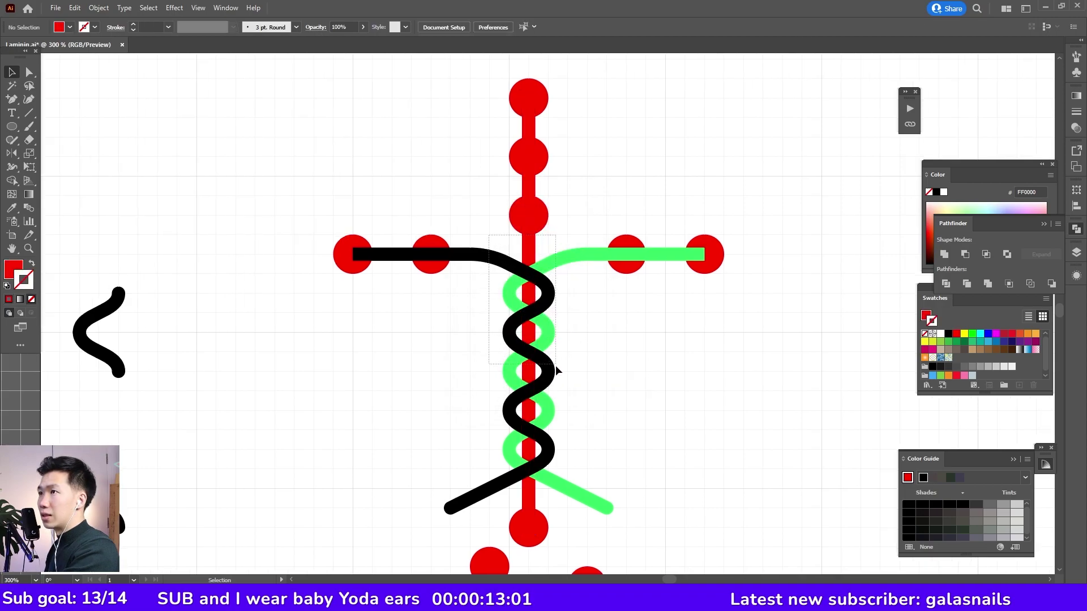
left_click_drag(556, 365, 569, 478)
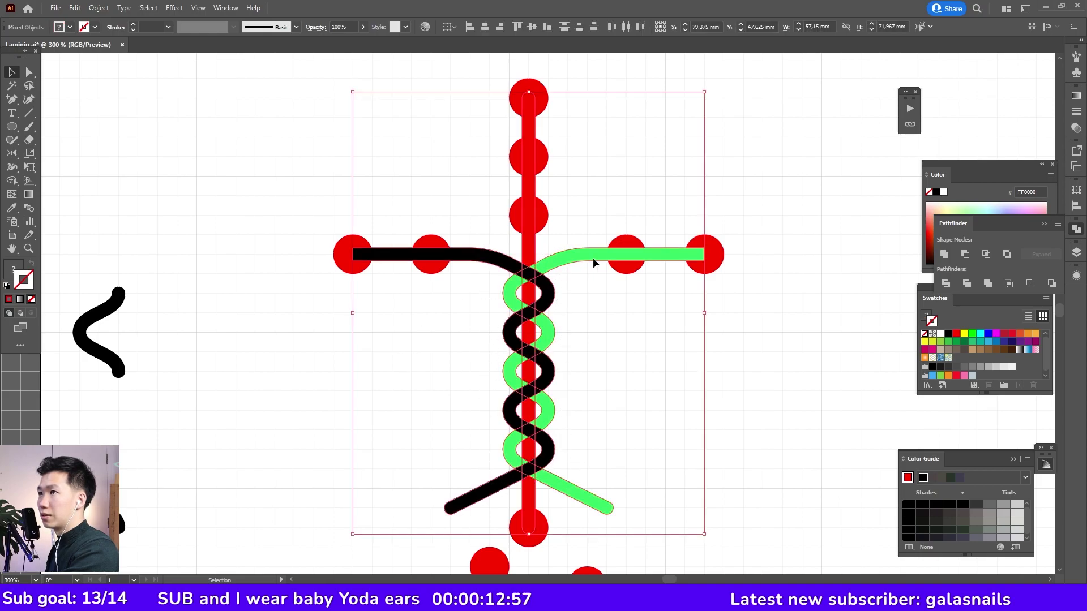
left_click(949, 285)
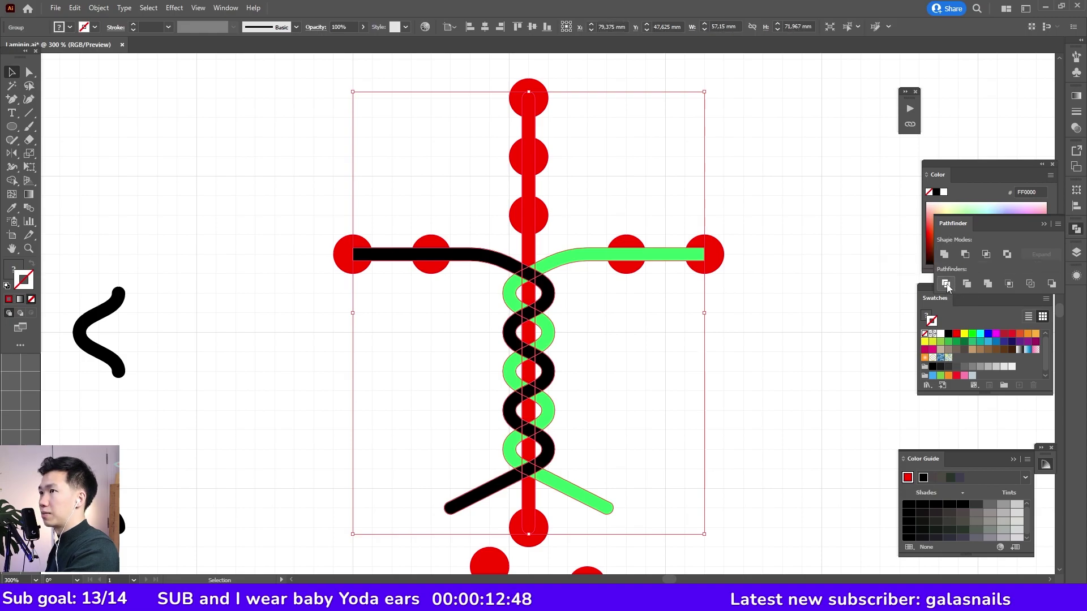
key("ctrl+equal")
key("ctrl+equal")
key("ctrl+equal")
key("ctrl+equal")
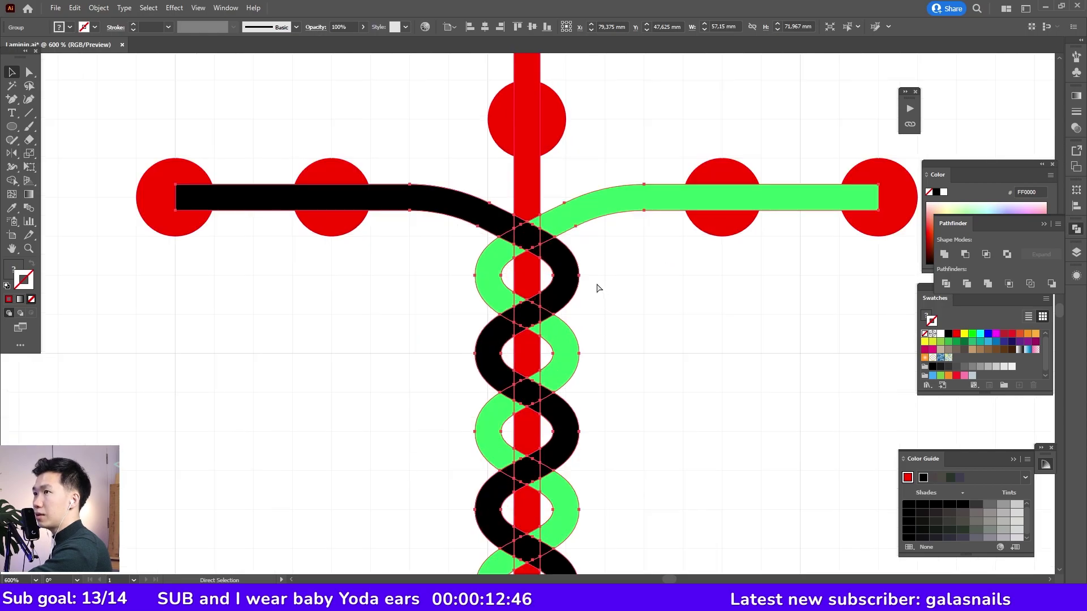
left_click_drag(571, 192, 556, 364)
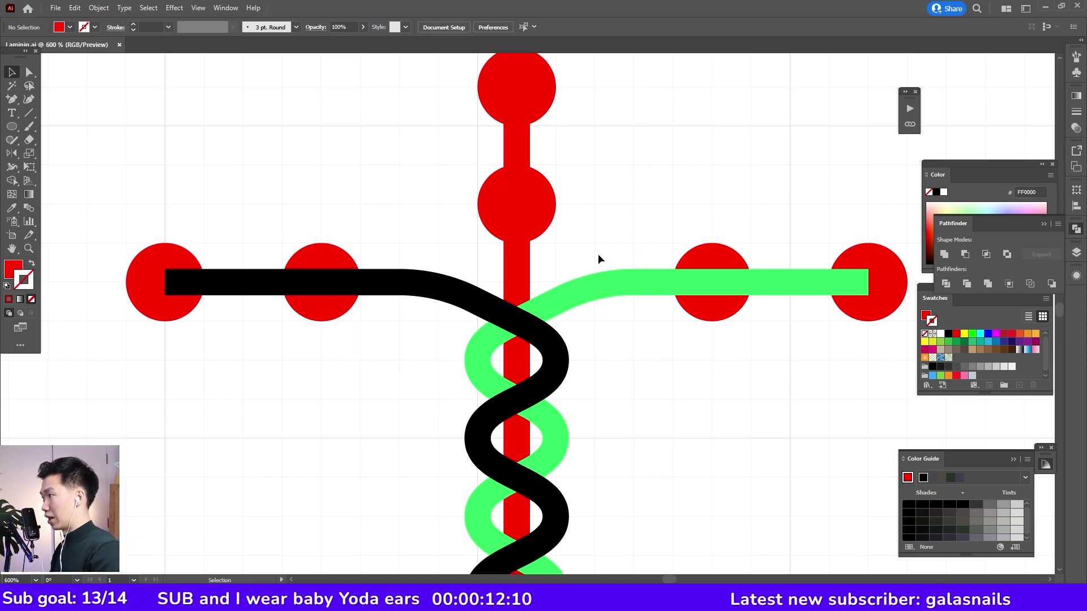
Ungroup the divided strand pieces.
scroll(517, 295, "up", 1)
left_click(510, 326)
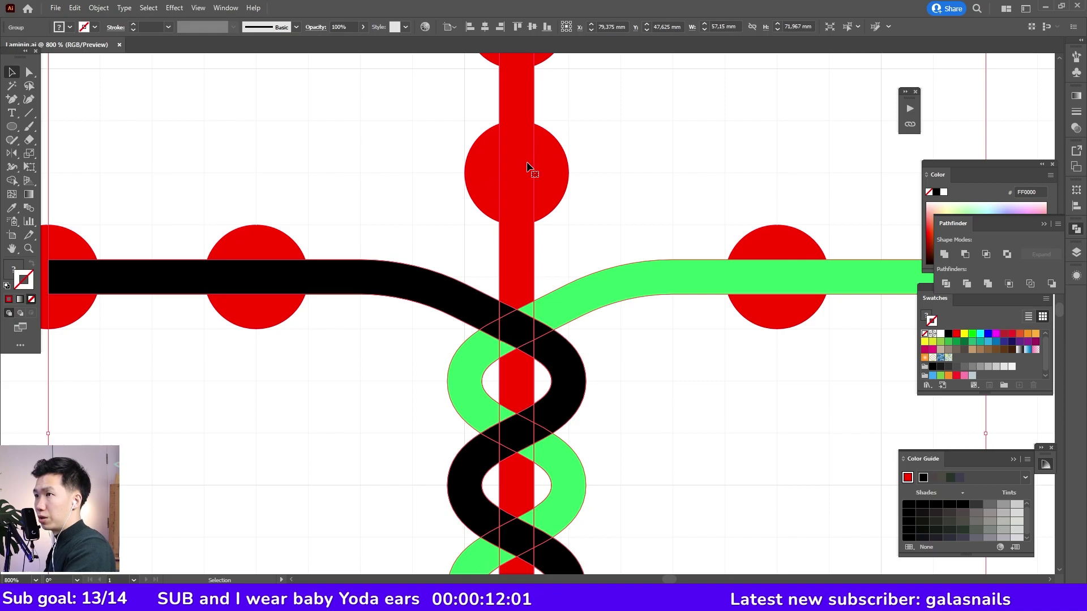
right_click(509, 329)
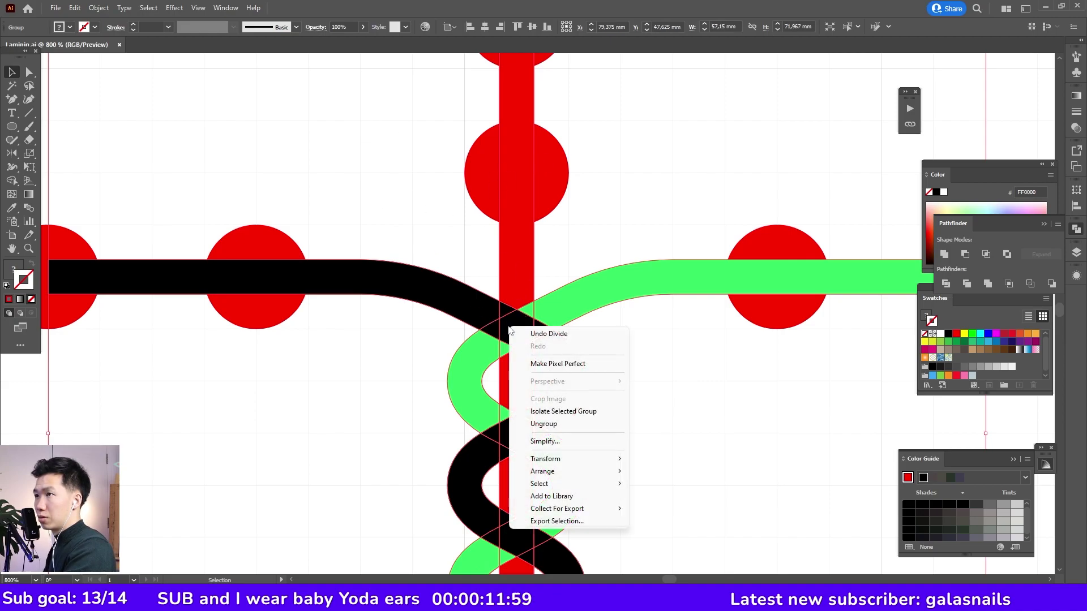
left_click(543, 424)
key("ctrl+shift+a")
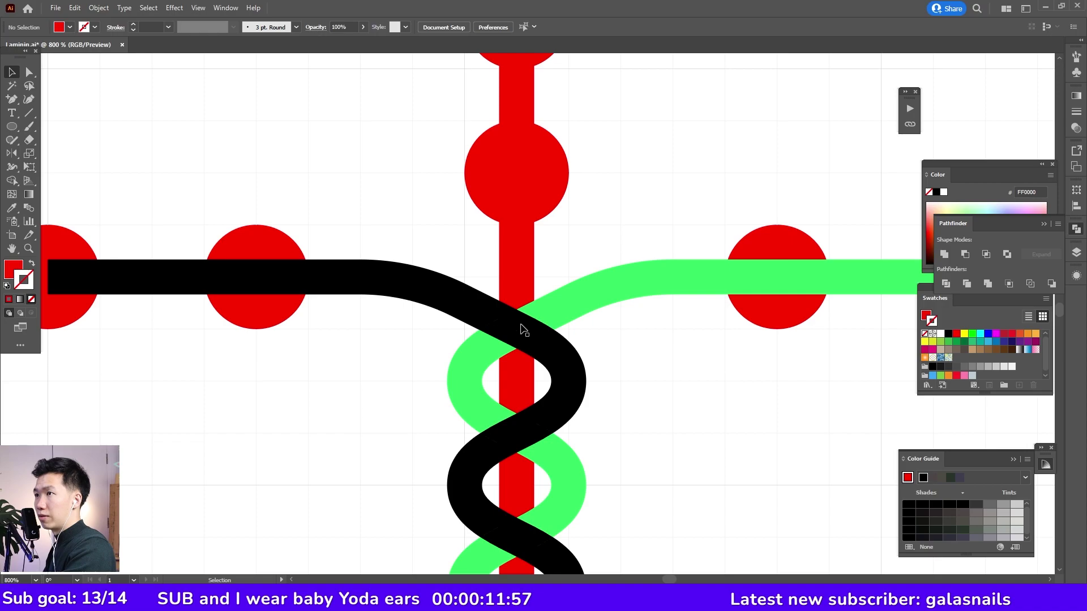
Recolour the three pieces at the top crossing with the strand's green.
left_click(519, 333)
left_click(492, 332, "shift")
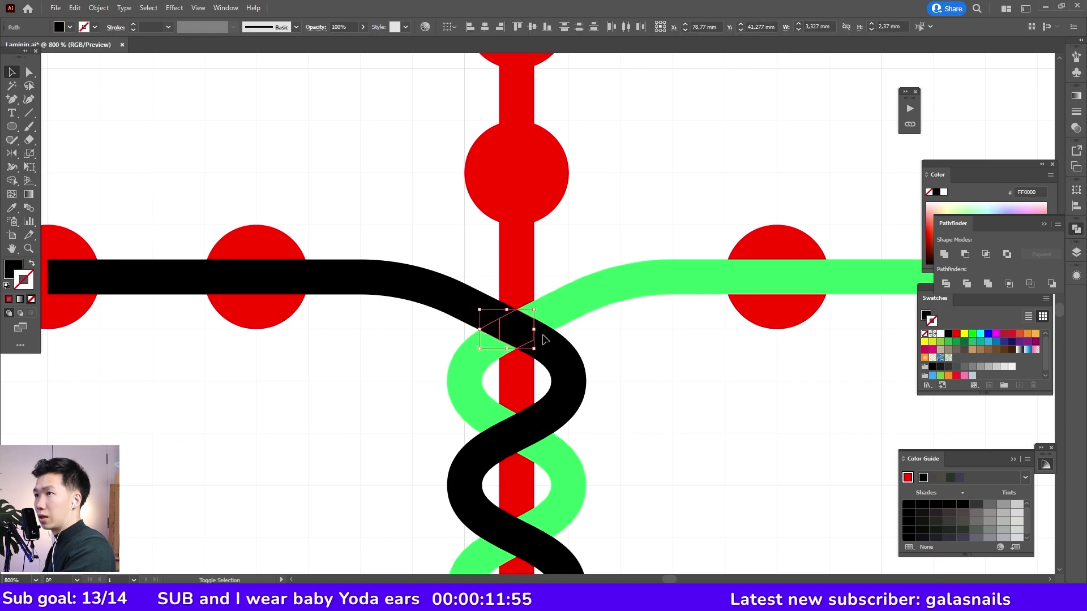
left_click(545, 329, "shift")
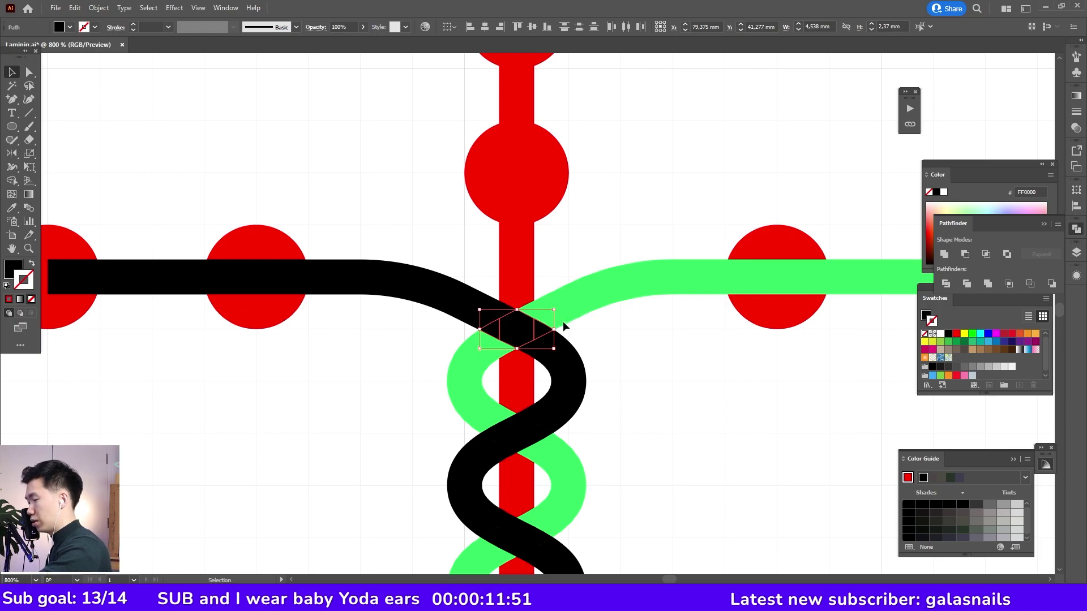
key("i")
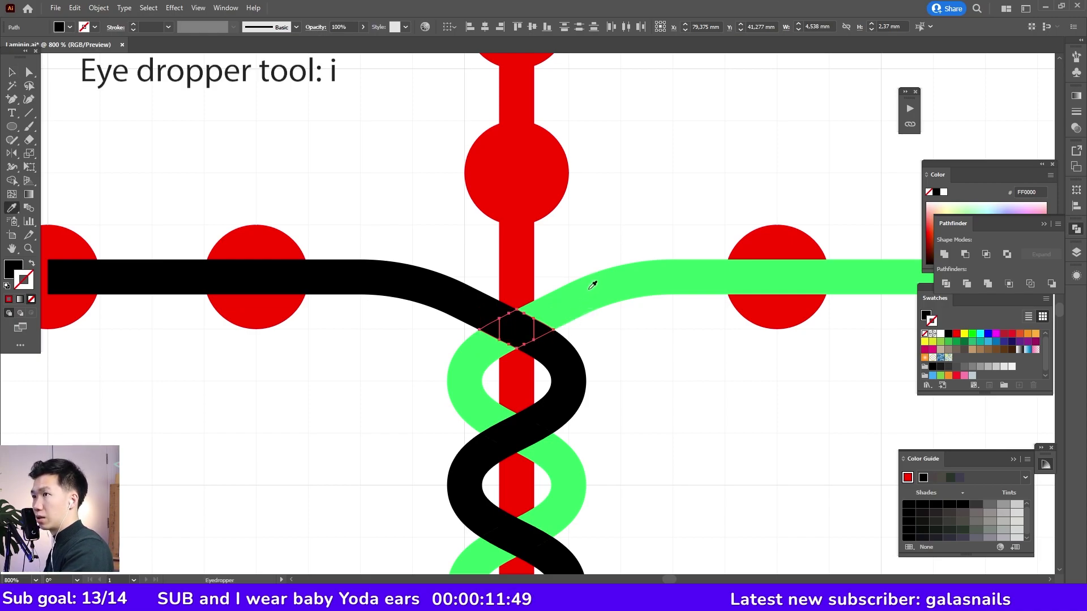
left_click(589, 287)
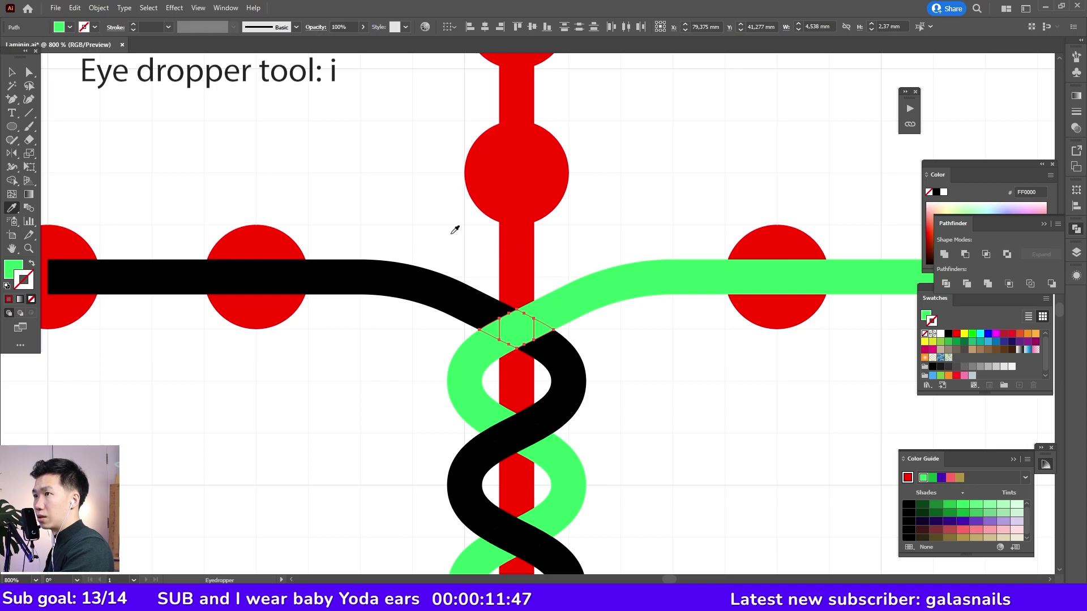
key("v")
Paint the black crossing pieces on the axis with the axis red.
left_click(642, 358)
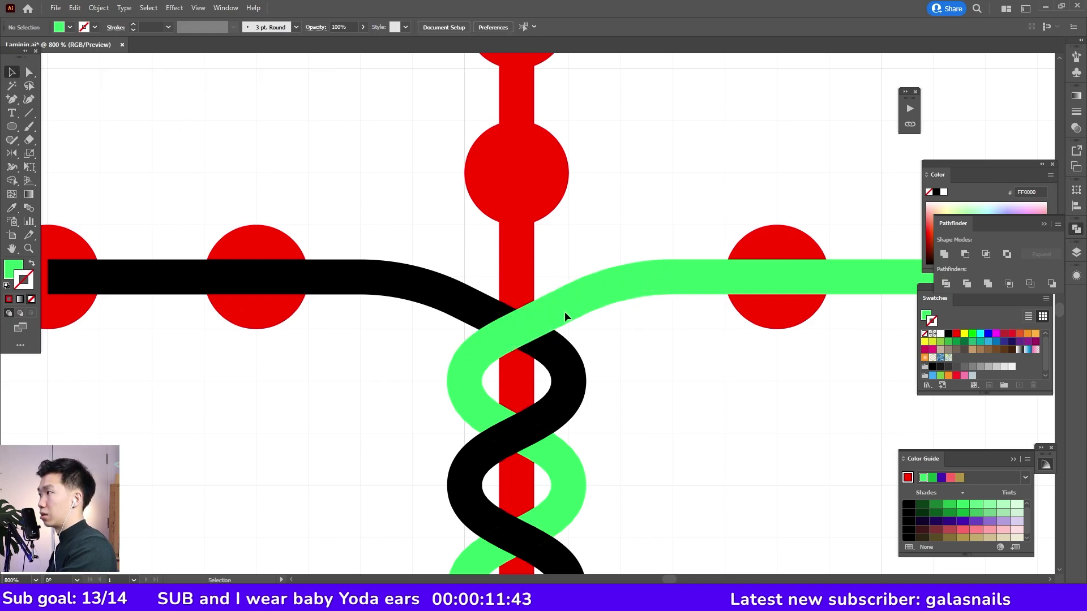
left_click(506, 312)
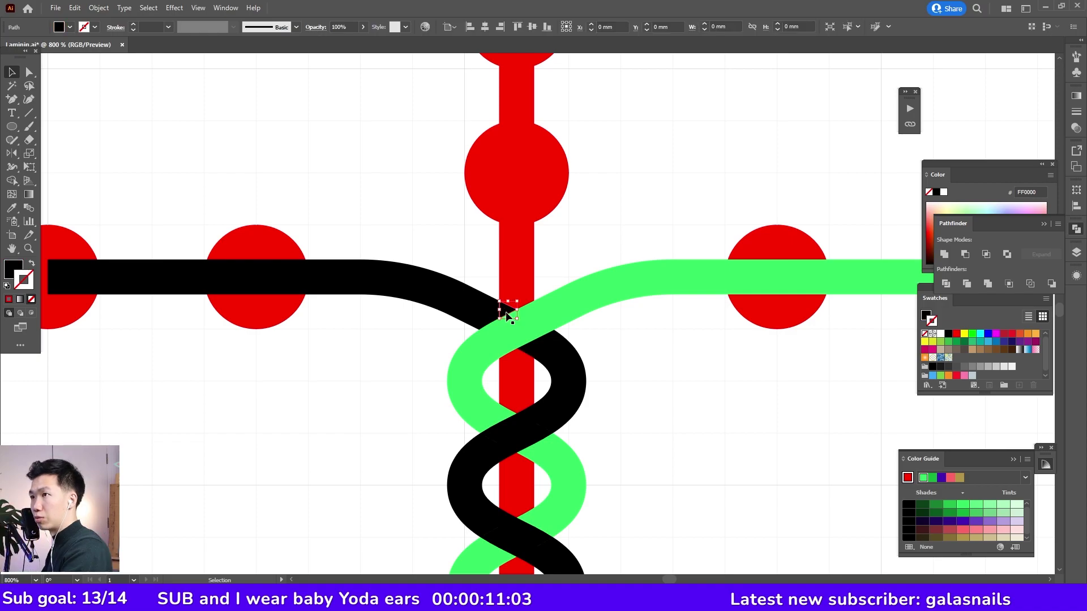
left_click(528, 351, "shift")
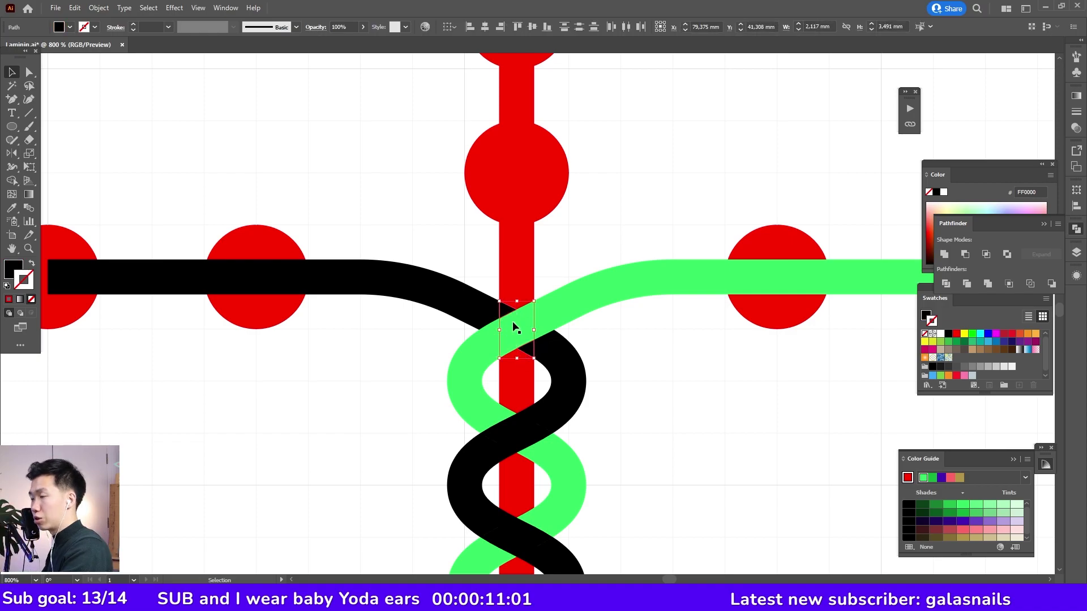
key("i")
left_click(515, 272)
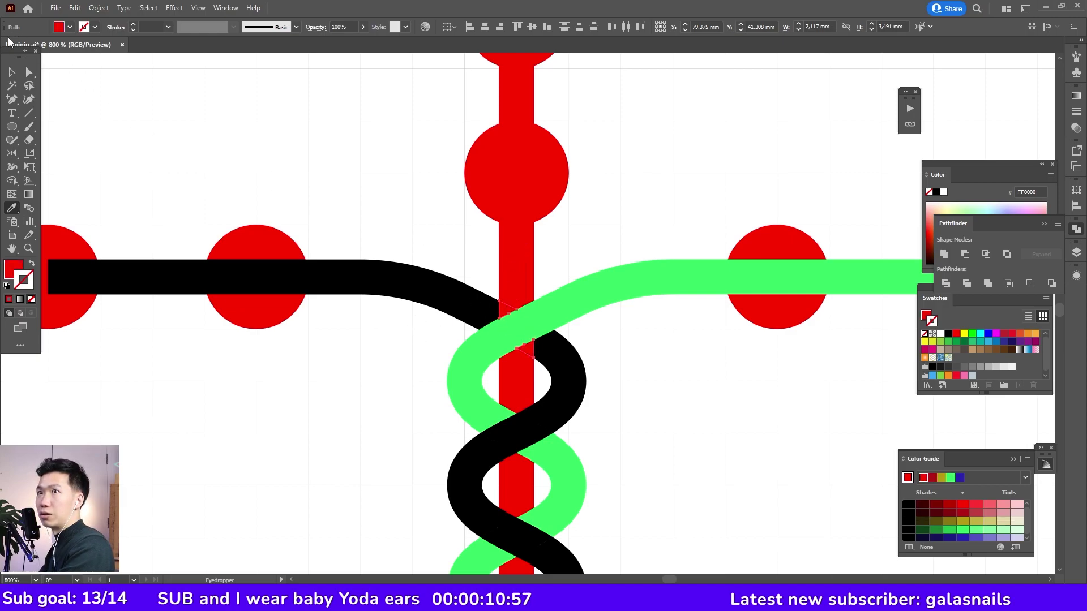
key("v")
left_click(711, 382)
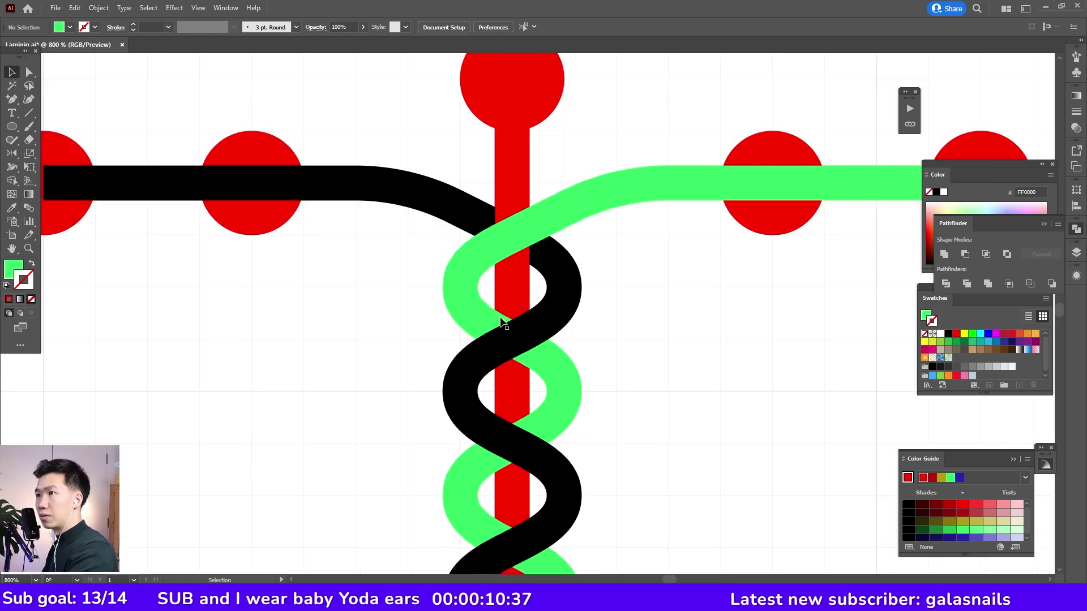
left_click(511, 337)
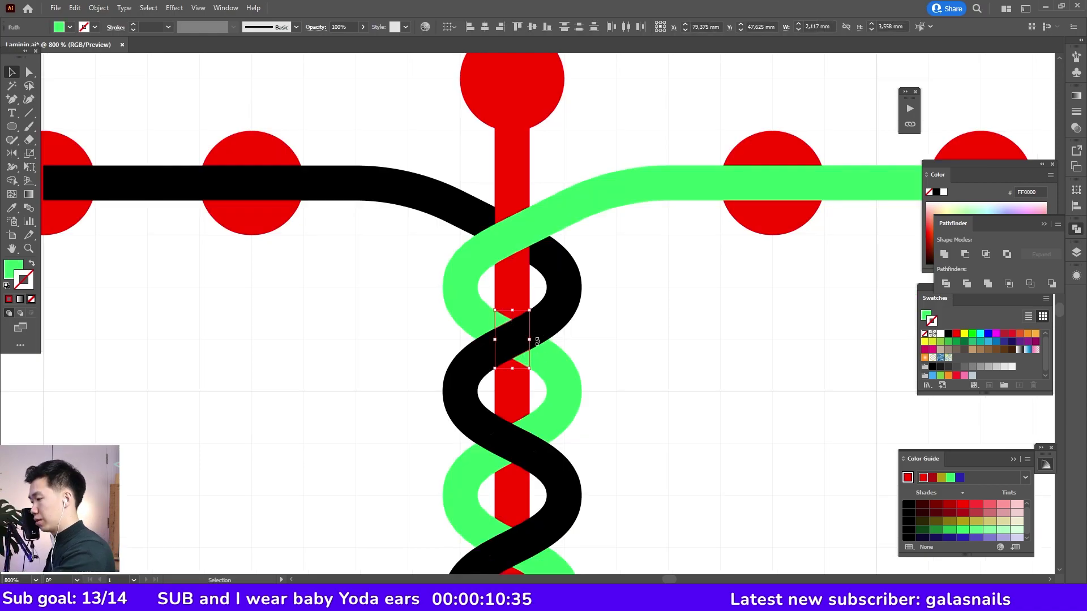
key("i")
left_click(520, 287)
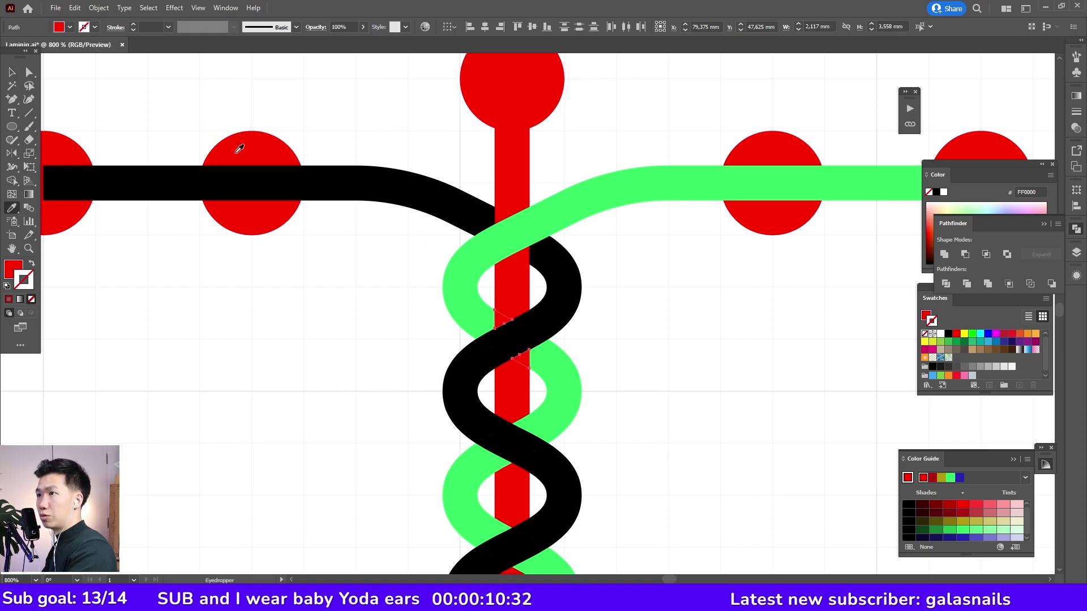
left_click(14, 76)
Paint the pieces at the next crossing red with the eyedropper.
left_click(654, 335)
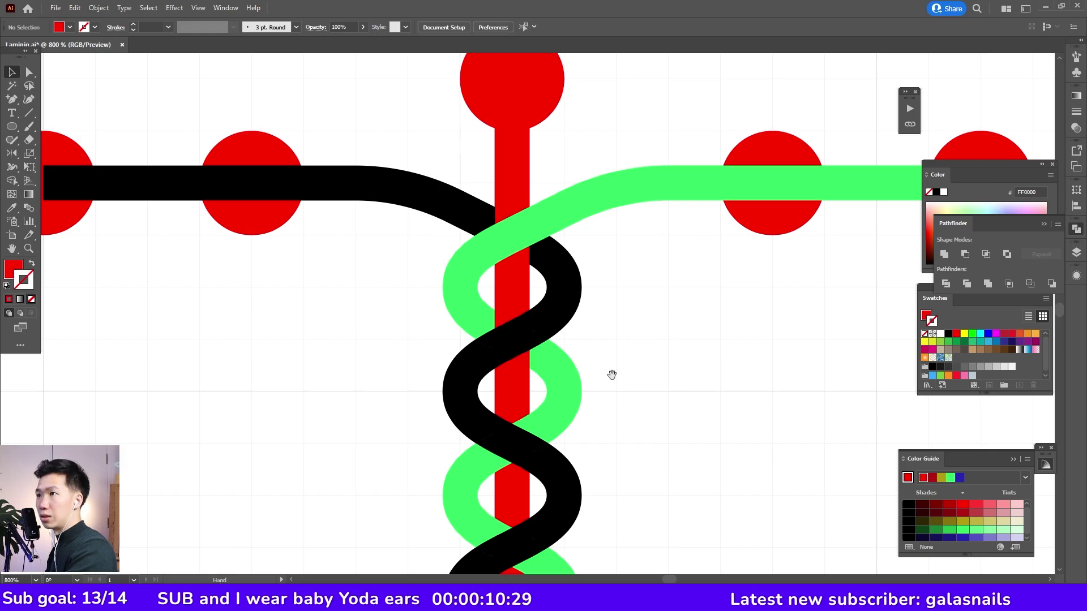
scroll(568, 284, "down", 3)
left_click(480, 336)
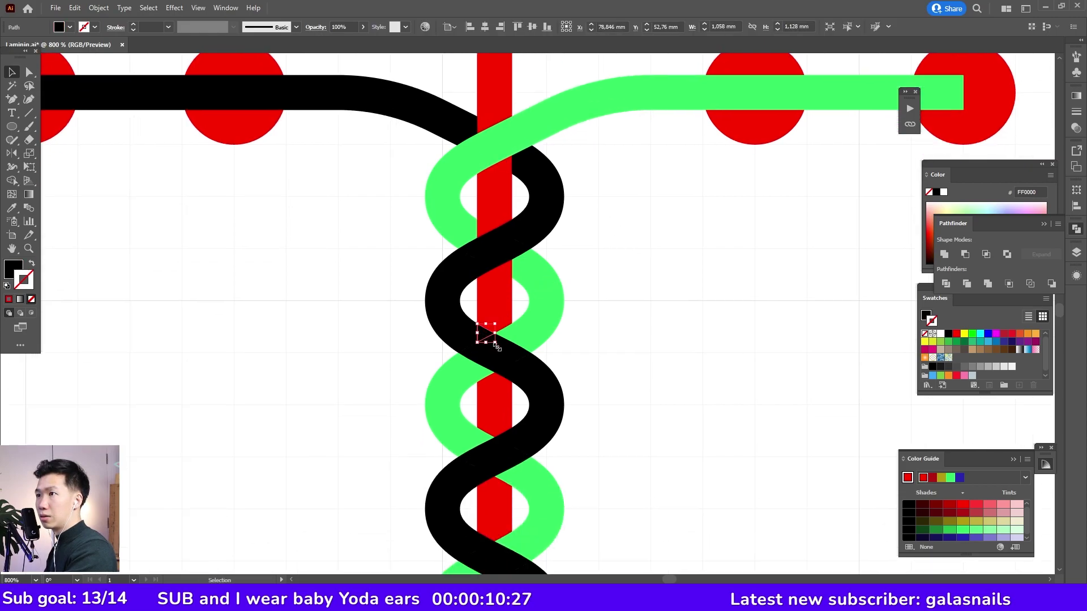
left_click(507, 369)
left_click(510, 378)
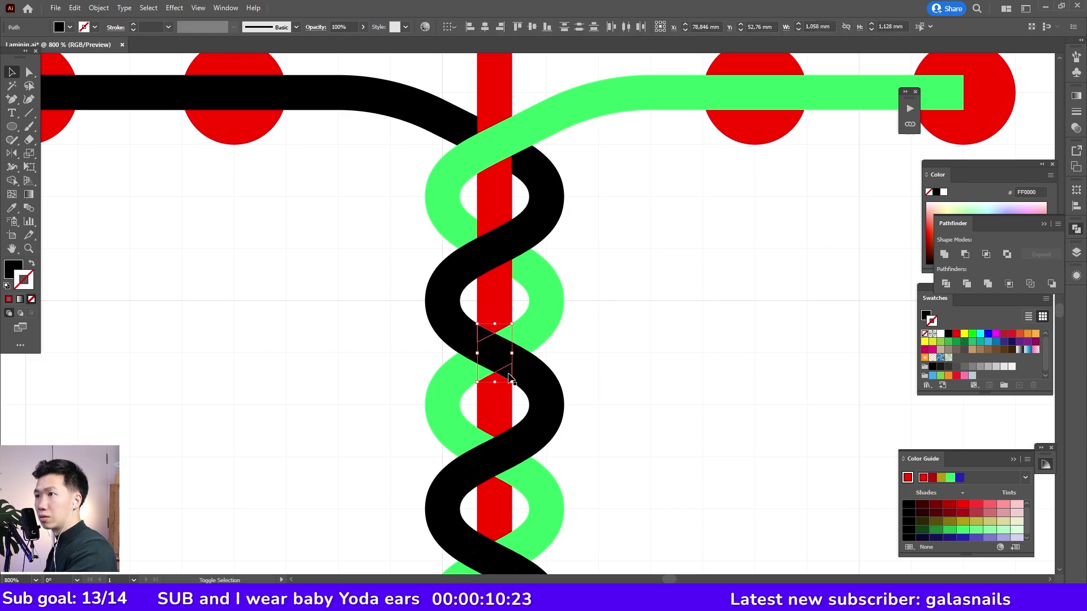
key("i")
left_click(502, 298)
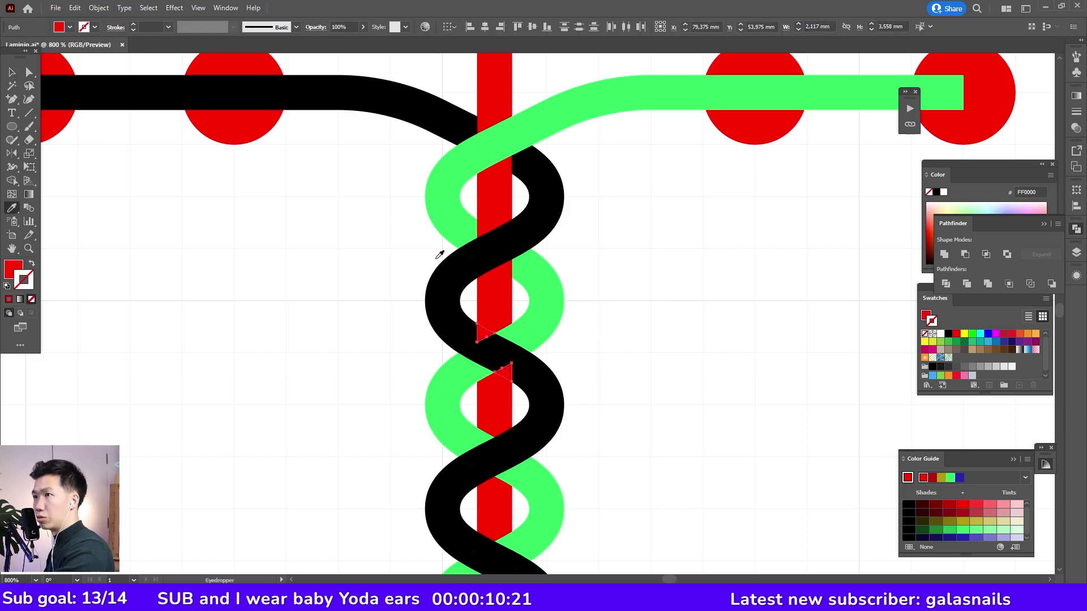
left_click(12, 72)
Recolour two small black crossing pieces green.
left_click(492, 349)
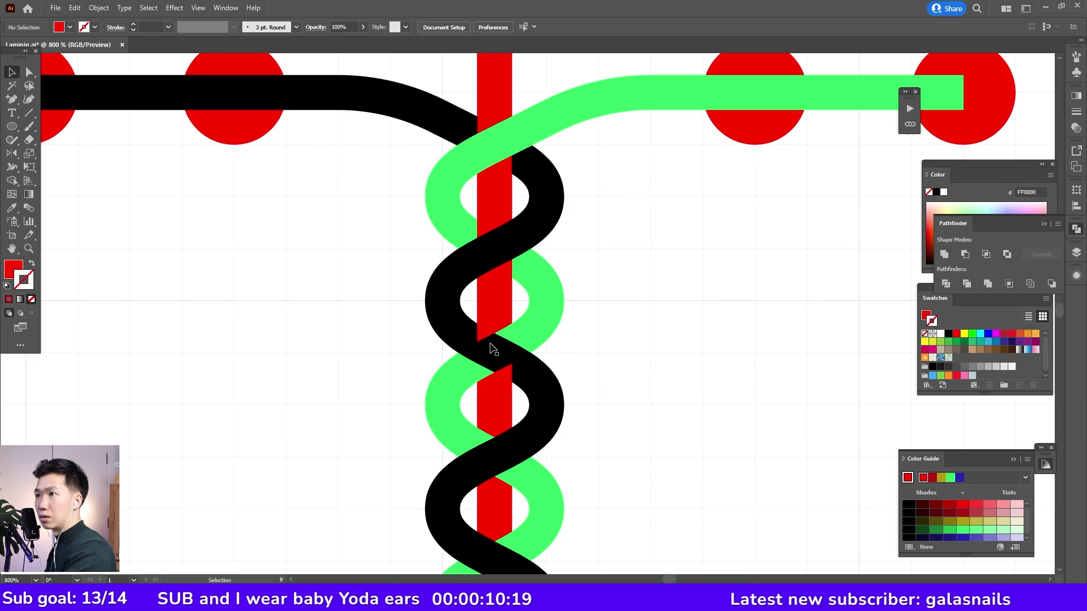
left_click(492, 349)
key("i")
left_click(516, 355)
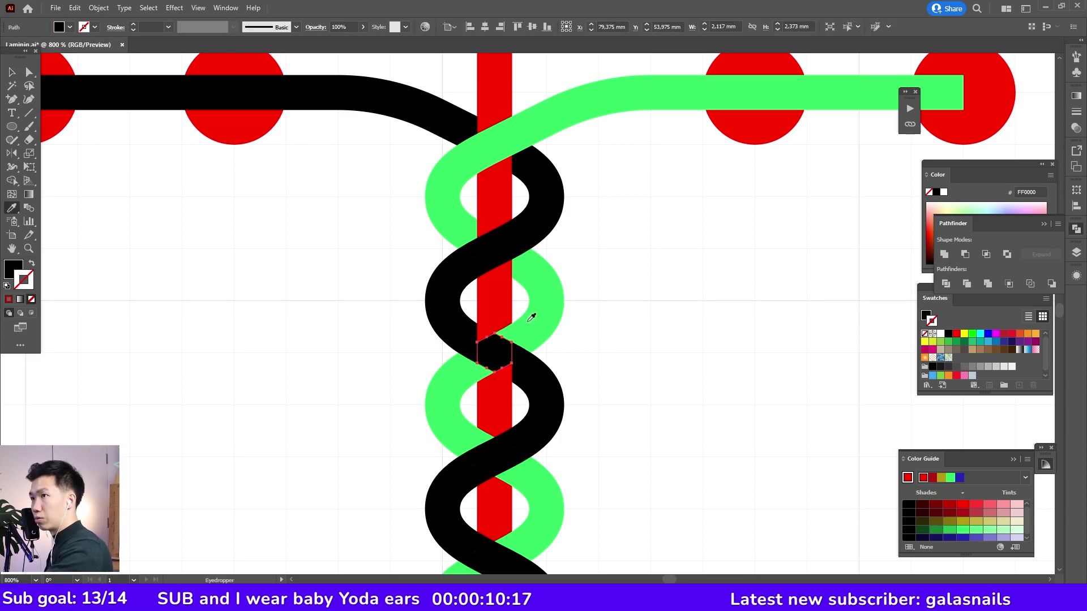
left_click(531, 318)
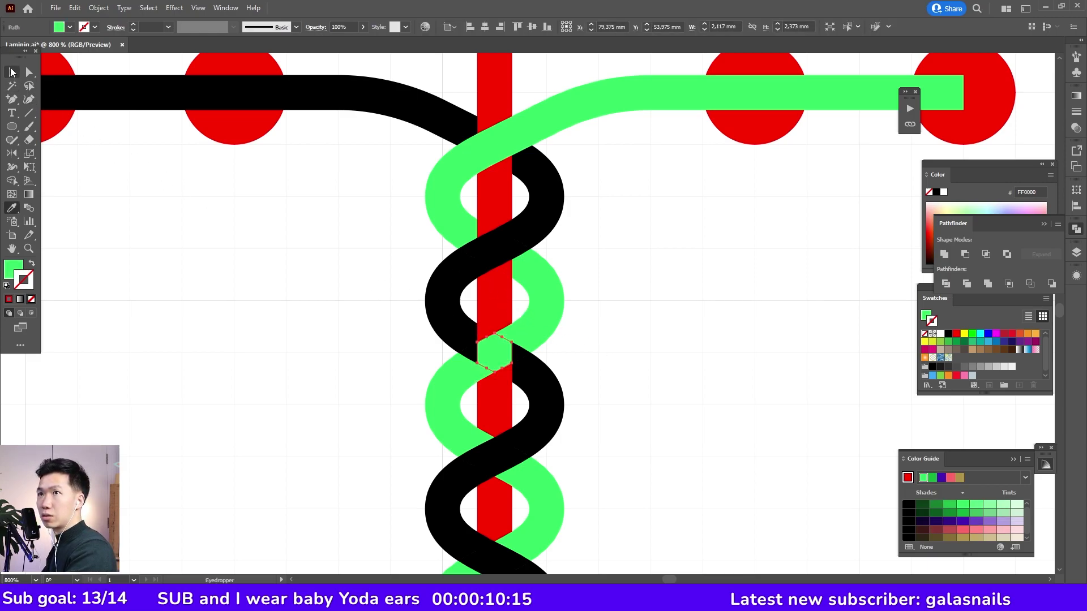
left_click(12, 72)
left_click(464, 352)
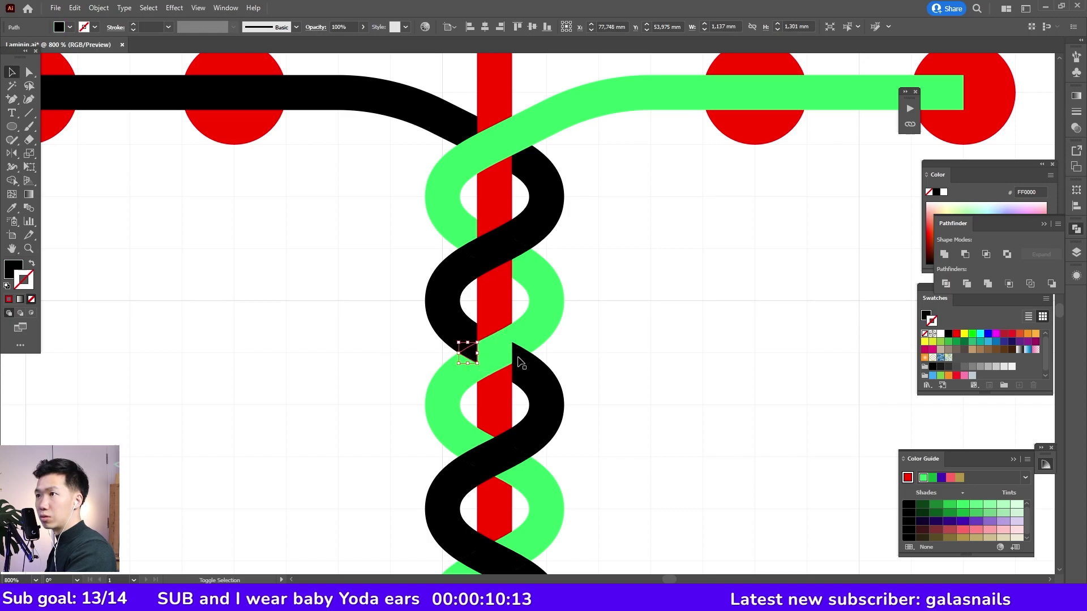
key("i")
left_click(533, 319)
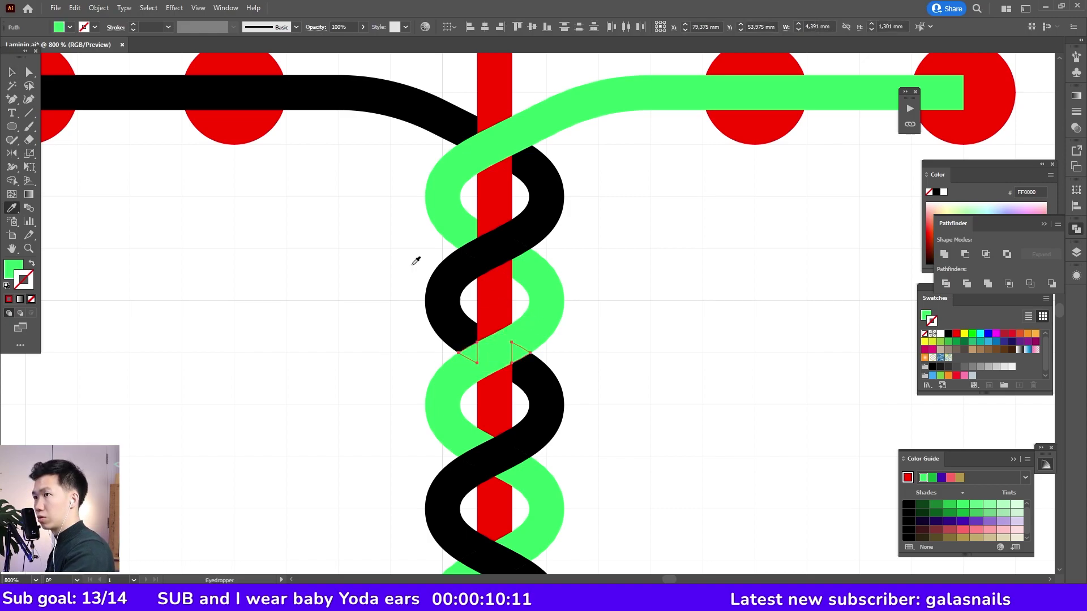
left_click(12, 72)
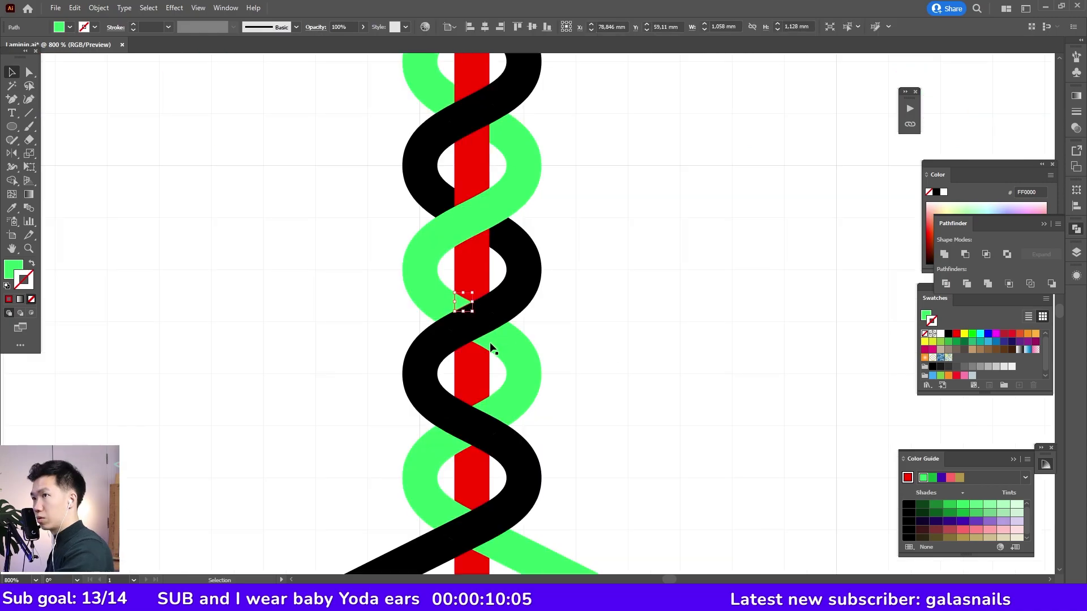
Send a black crossing piece to the back, behind the red bar.
scroll(461, 339, "down", 2)
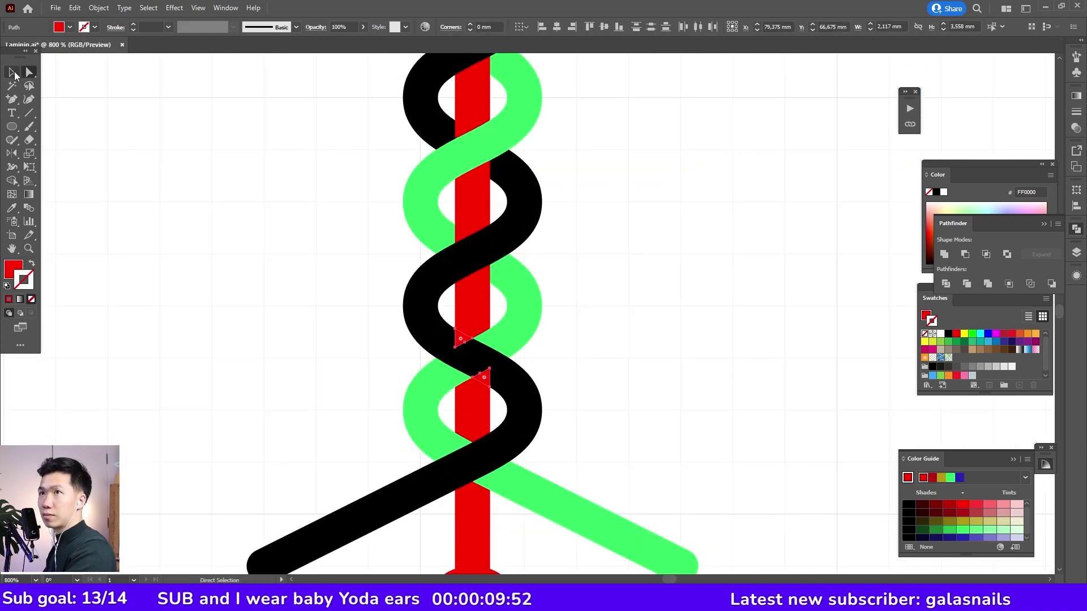
left_click(481, 357)
key("ctrl+shift+bracketleft")
left_click(587, 259)
scroll(587, 259, "down", 2)
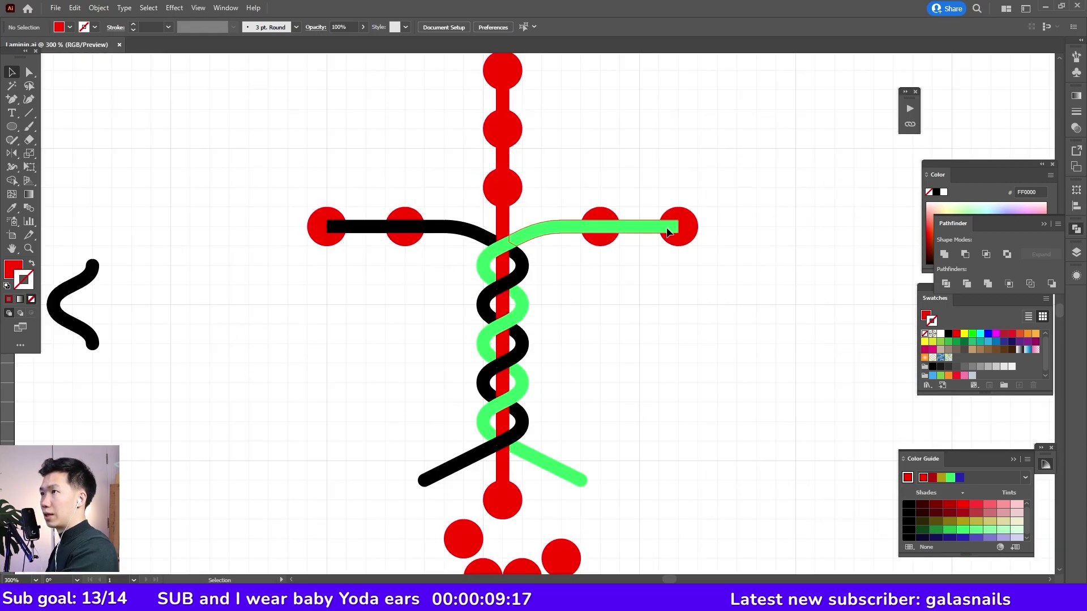
left_click(662, 222)
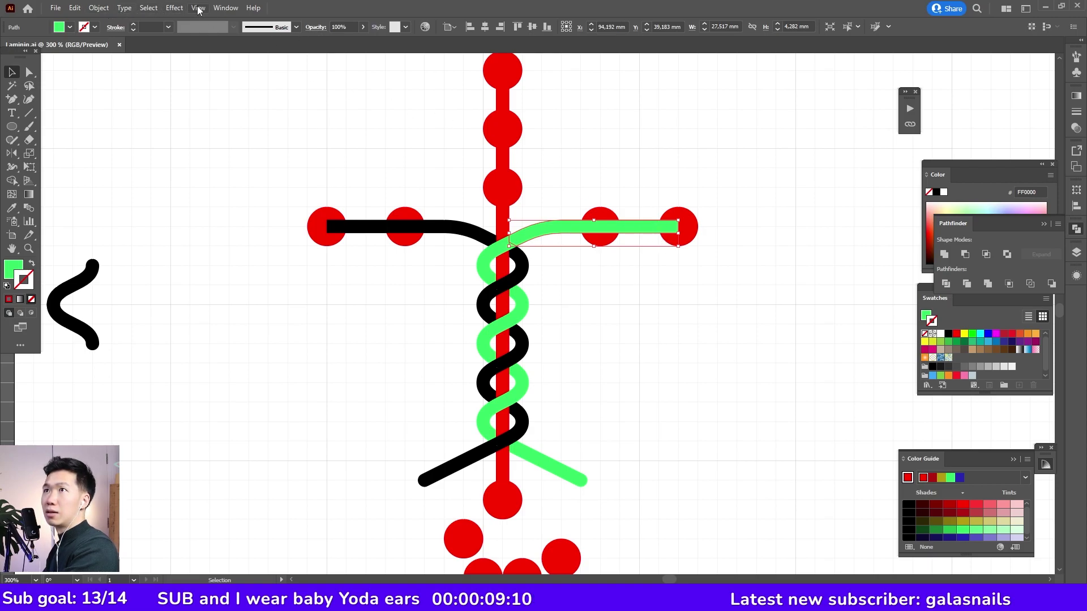
Select all green-filled pieces, unite them, and shift one green S-piece right.
left_click(149, 9)
mouse_move(170, 118)
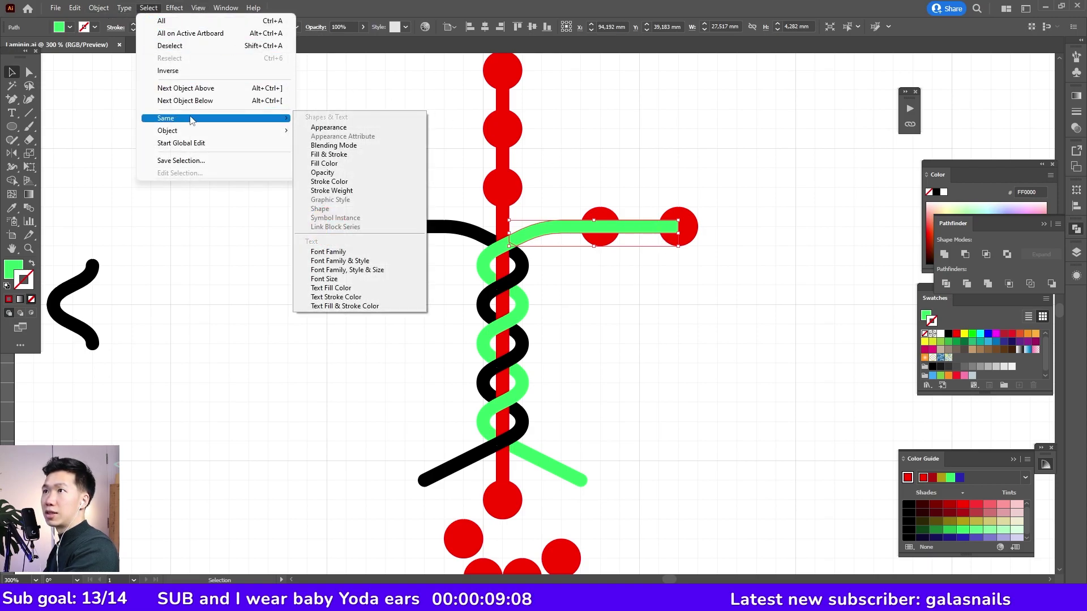
left_click(348, 165)
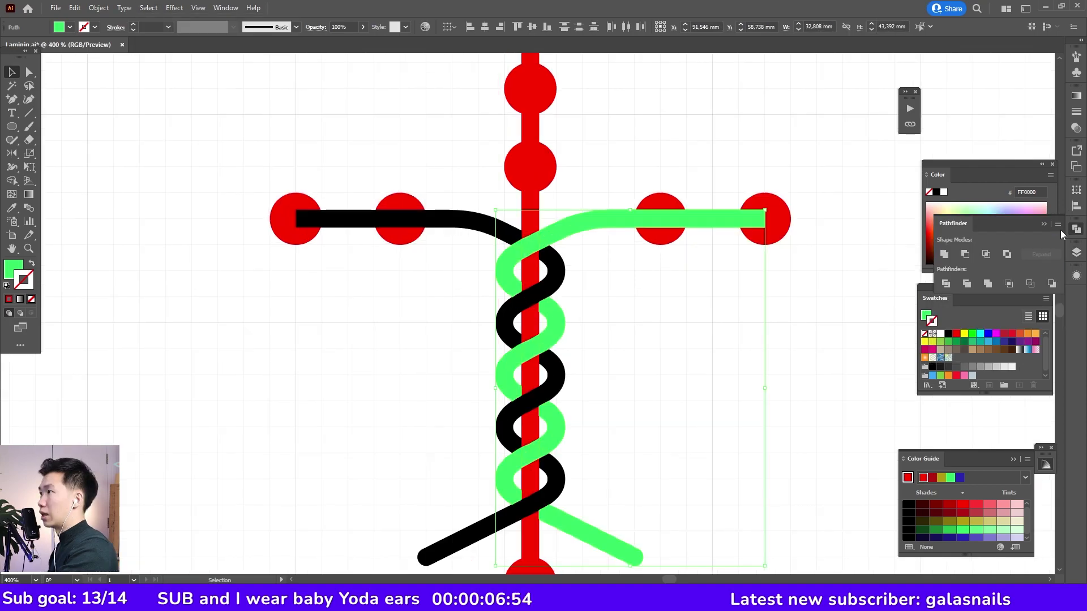
left_click(944, 256)
double_click(554, 321)
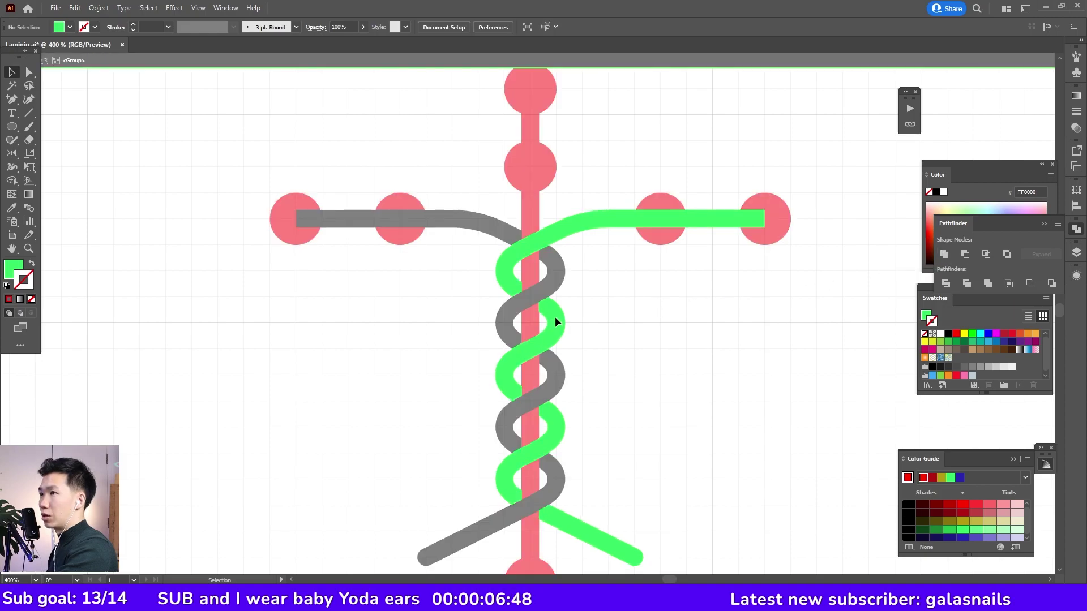
double_click(559, 318)
left_click_drag(560, 318, 571, 331)
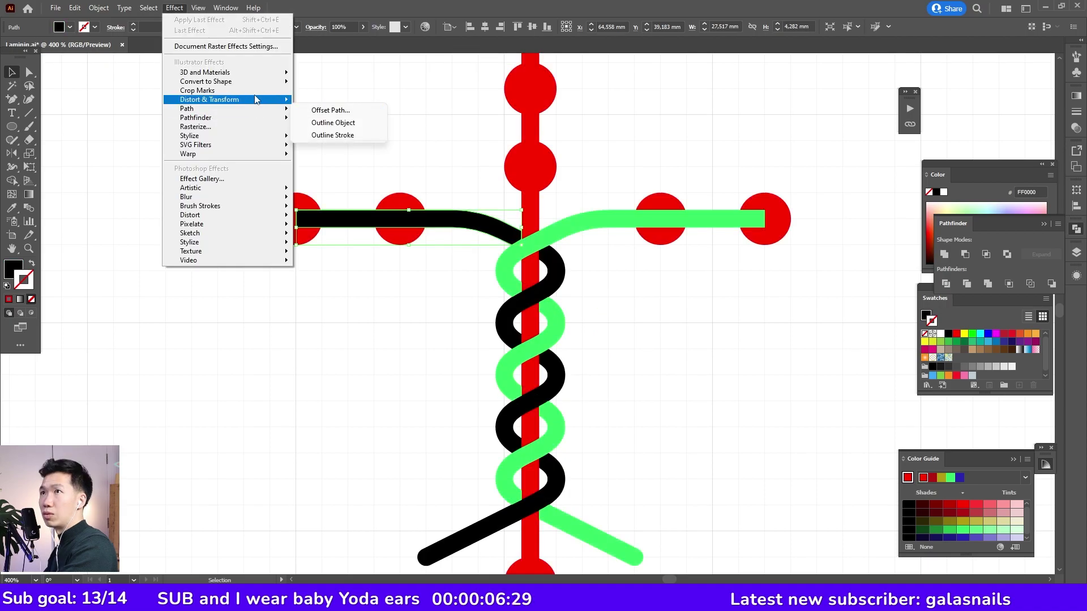
Select all red-filled axis pieces and circles with Select Same Fill Color.
left_click(396, 218)
left_click(148, 7)
left_click(328, 168)
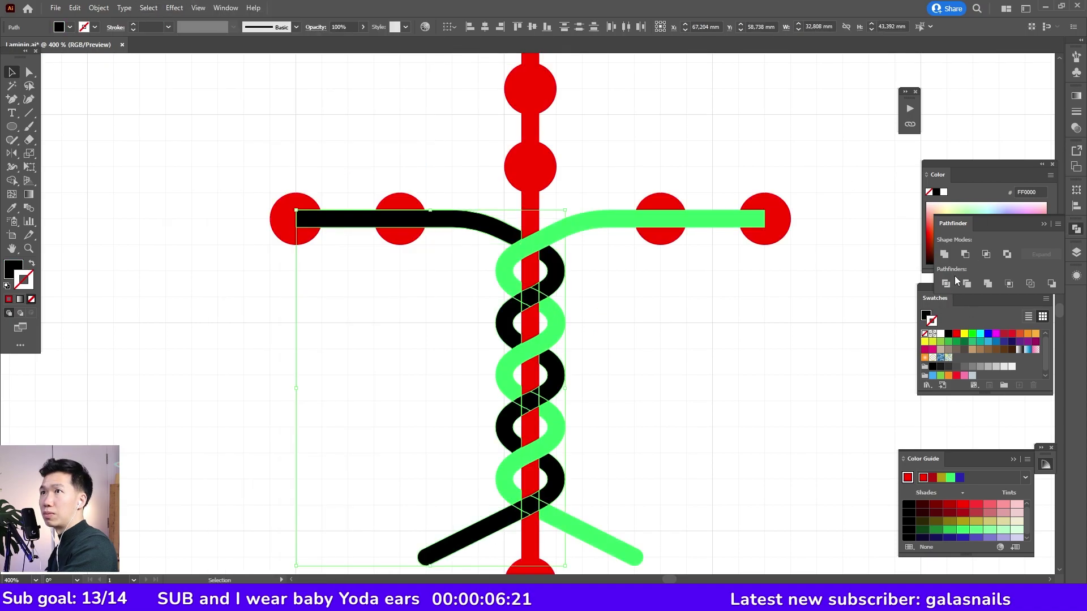
left_click(537, 92)
scroll(537, 92, "up", 3)
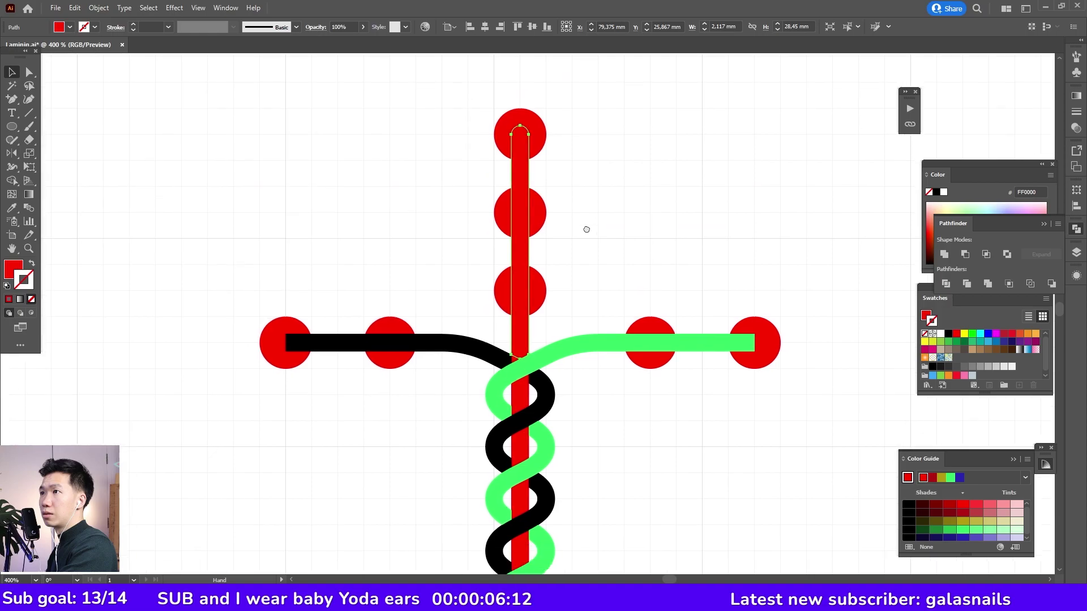
left_click(149, 7)
mouse_move(170, 113)
left_click(328, 167)
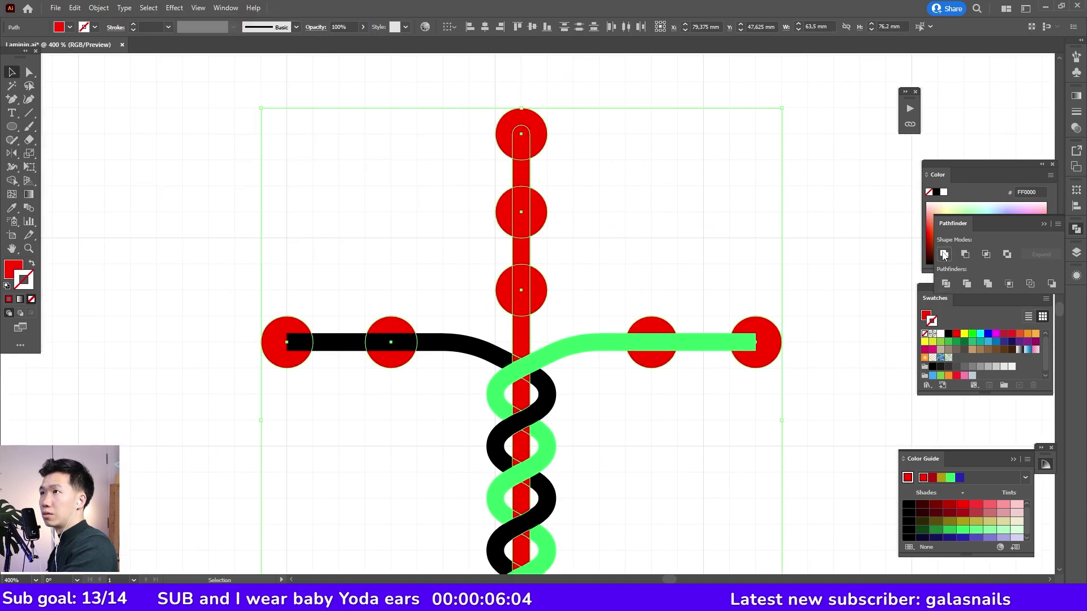
scroll(791, 195, "down", 5)
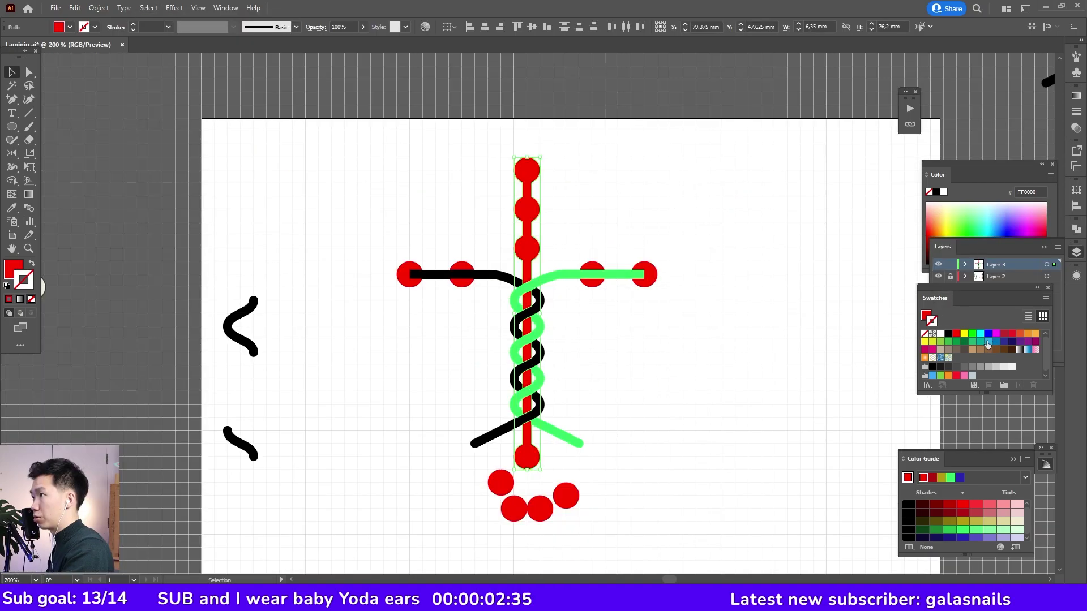
Make the axis and its circles blue with a 0.5 pt dark grey outline, then save.
key("x")
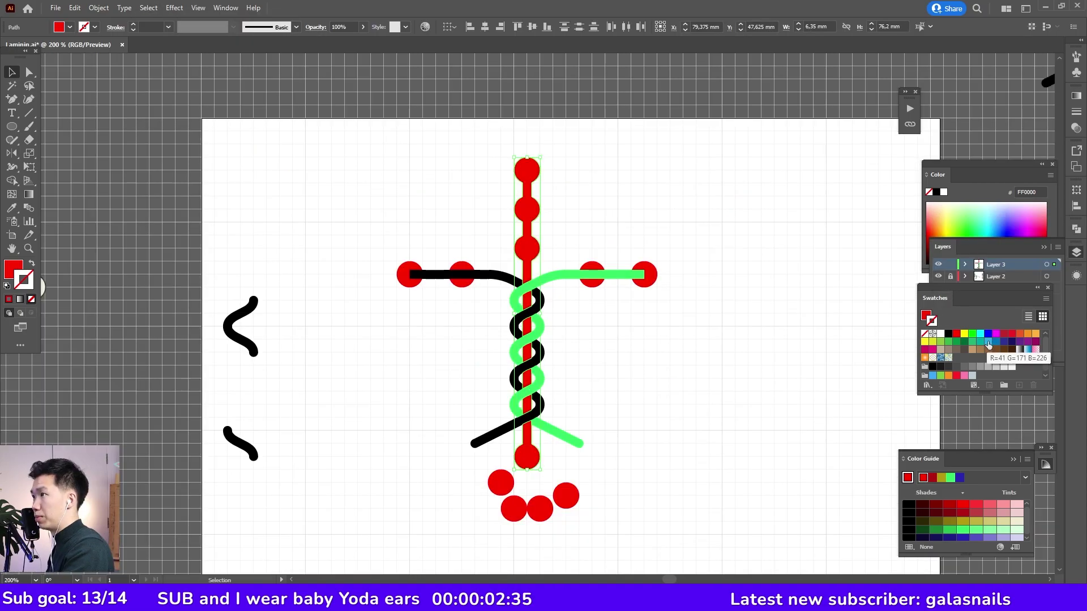
left_click(987, 341)
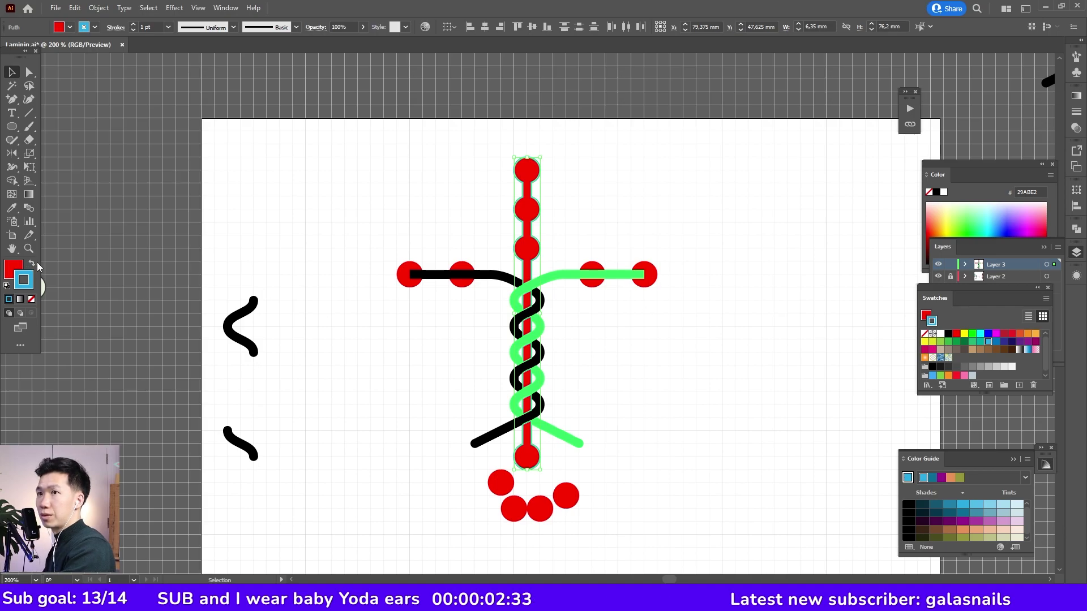
left_click(32, 264)
left_click(32, 299)
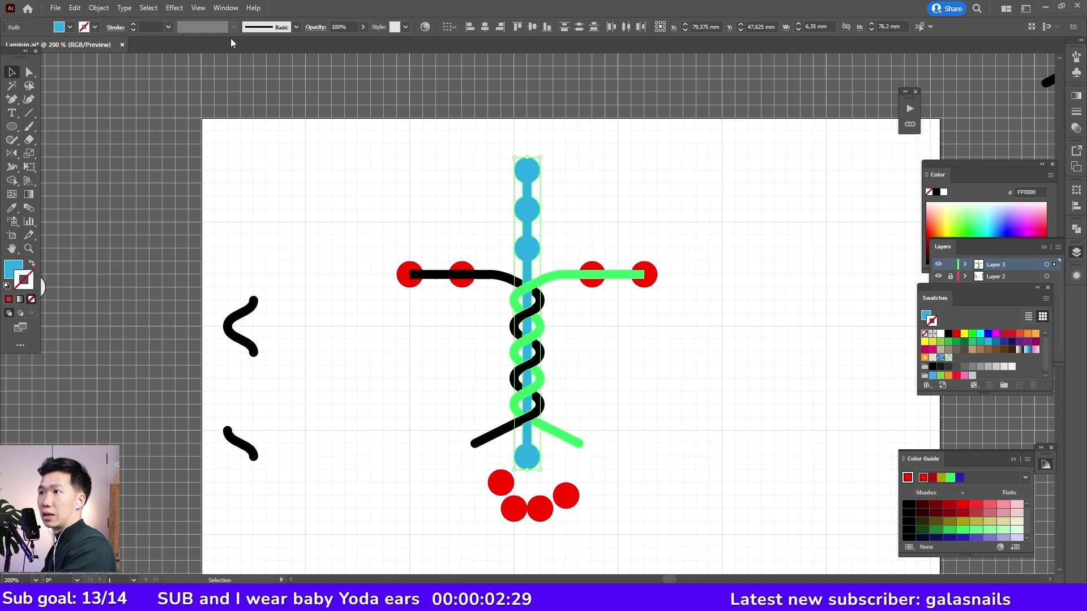
left_click(169, 26)
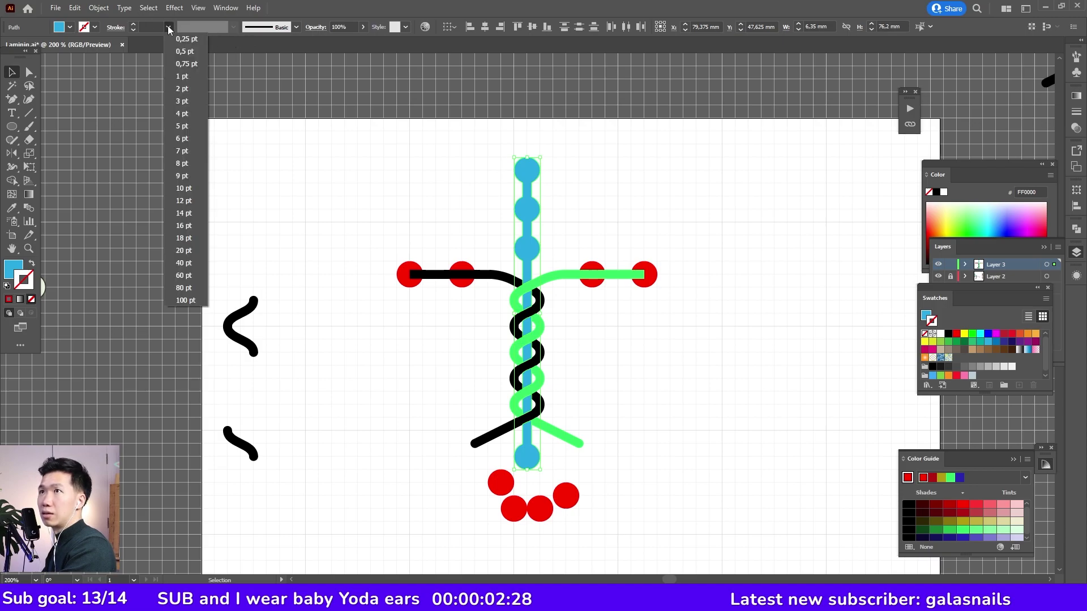
left_click(186, 51)
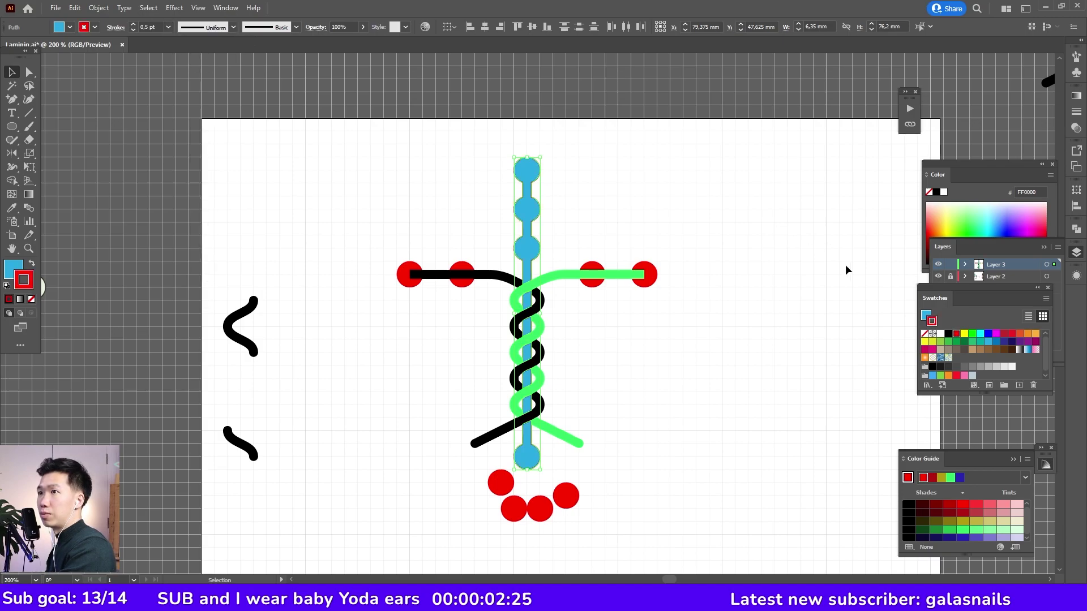
left_click(949, 367)
left_click(739, 364)
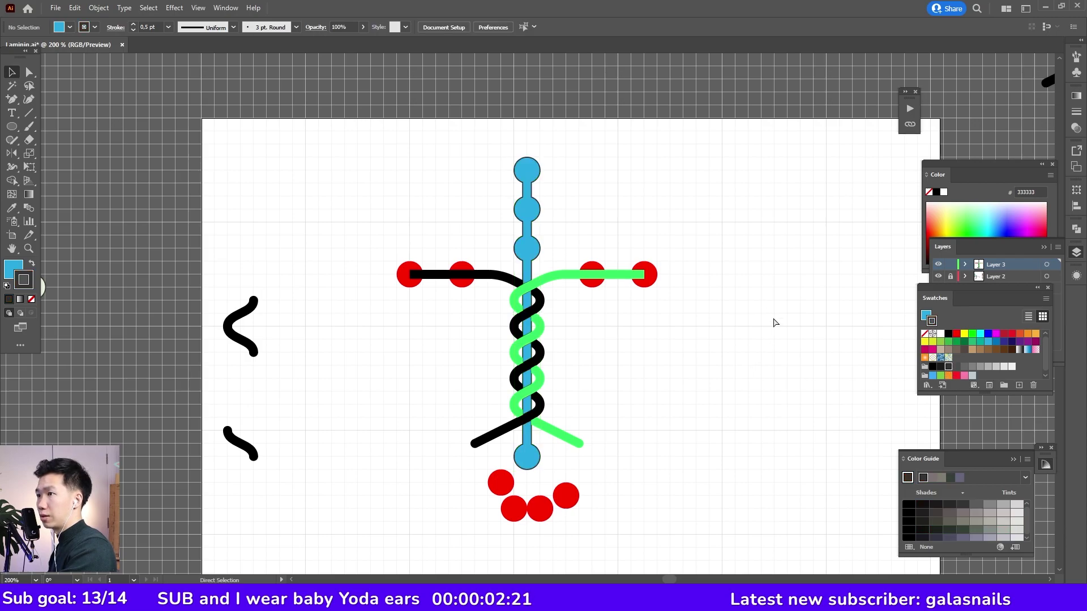
key("ctrl+s")
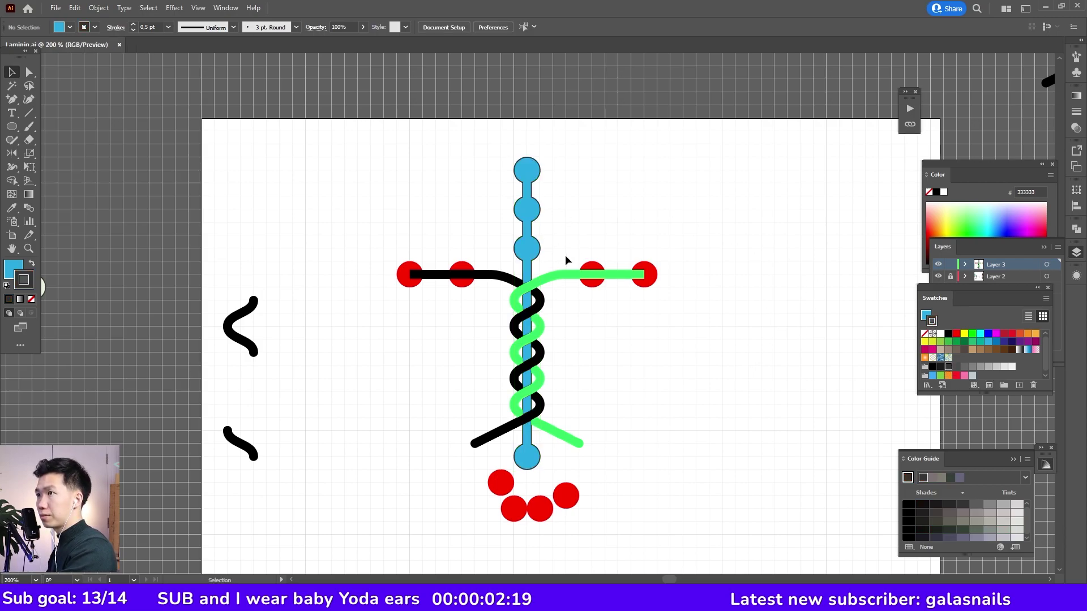
Ungroup the black wavy strand group.
left_click(471, 273)
left_click(478, 256)
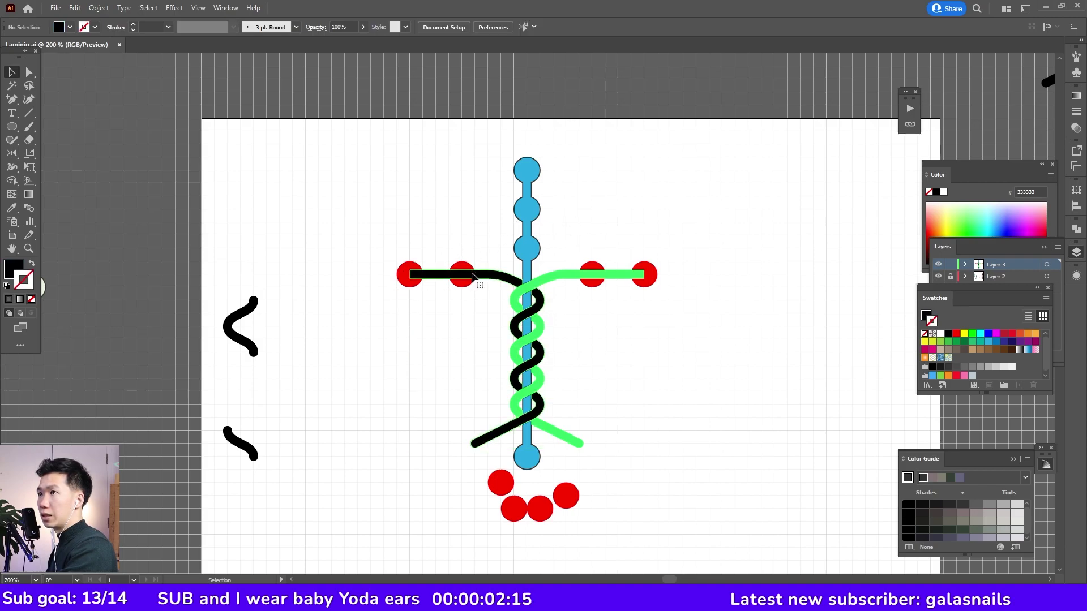
left_click(474, 277)
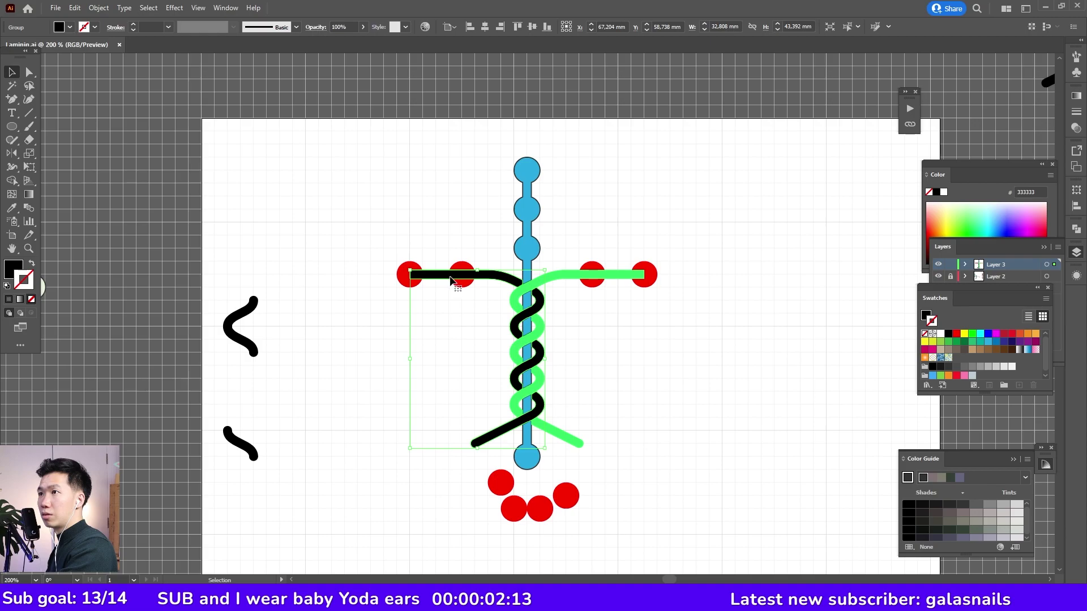
right_click(450, 281)
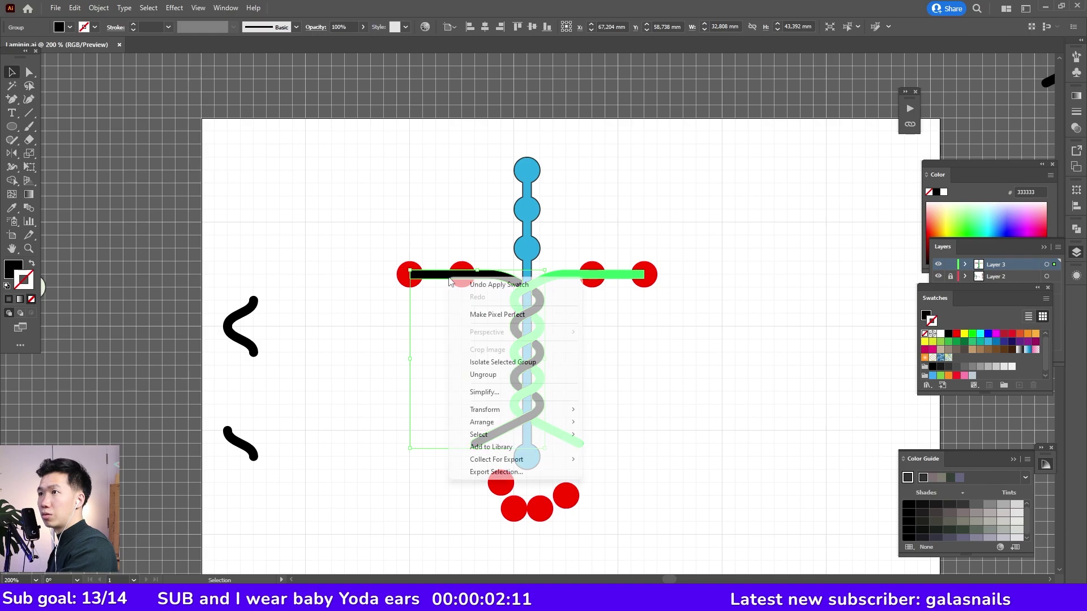
left_click(479, 367)
left_click(434, 309)
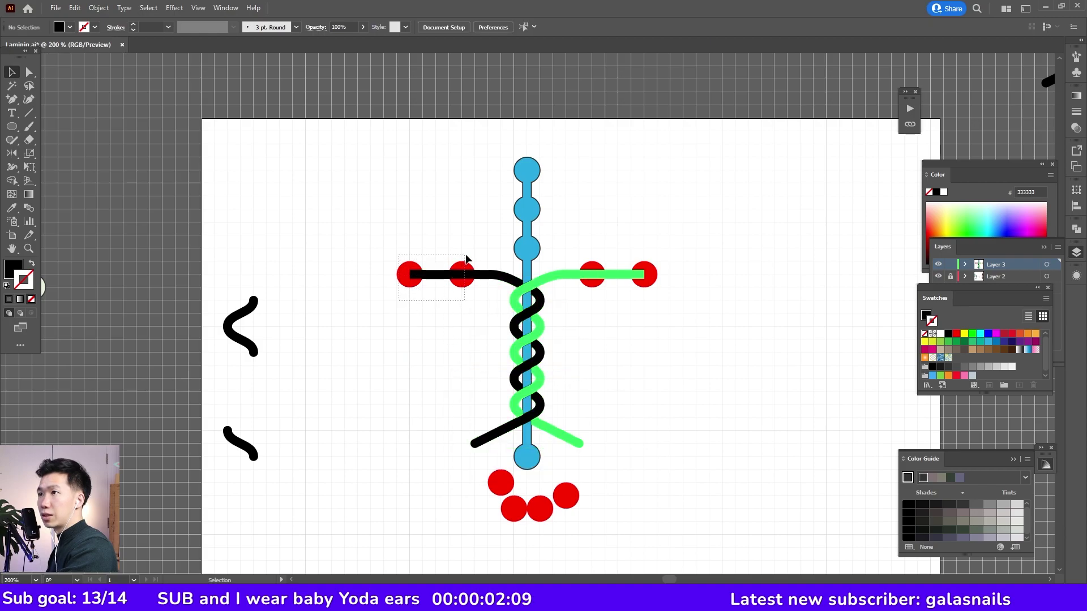
Unite the left black arm and its two red circles into one black shape.
left_click_drag(400, 306, 487, 266)
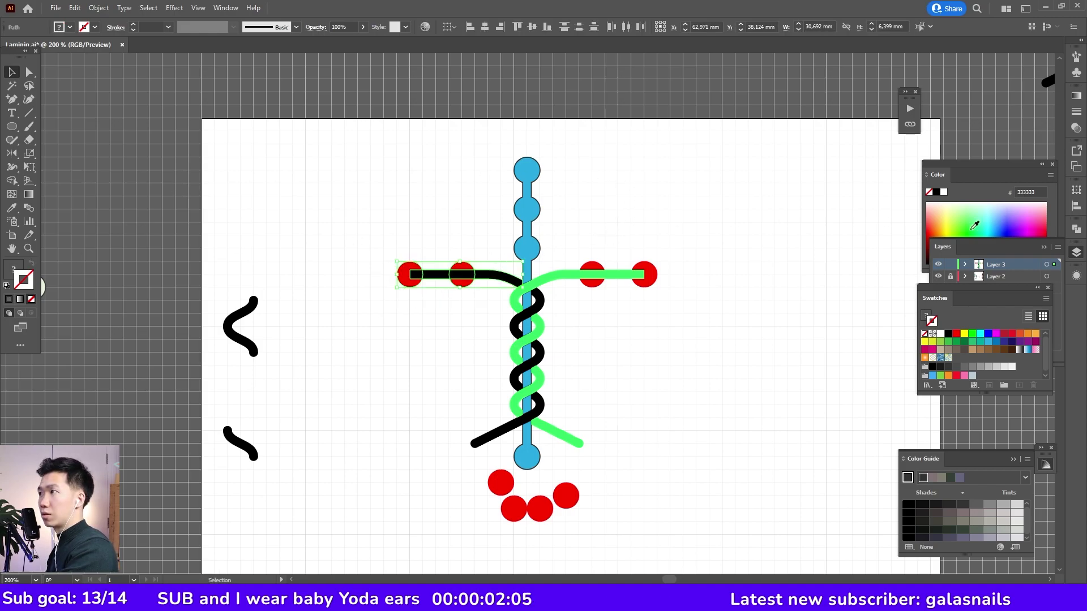
left_click(1076, 229)
left_click(944, 256)
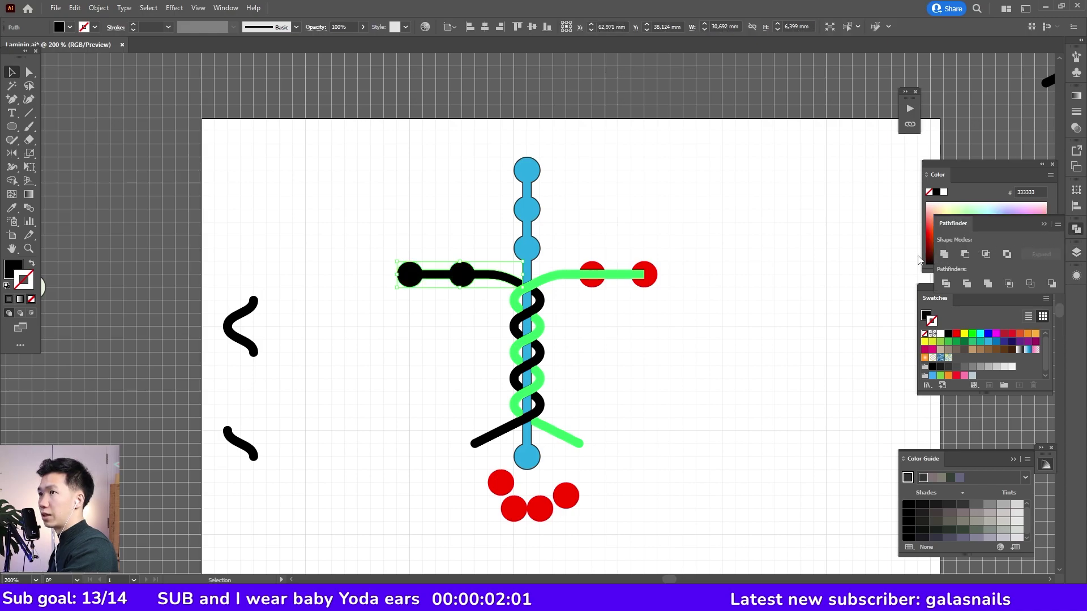
left_click(752, 292)
left_click_drag(407, 315, 474, 266)
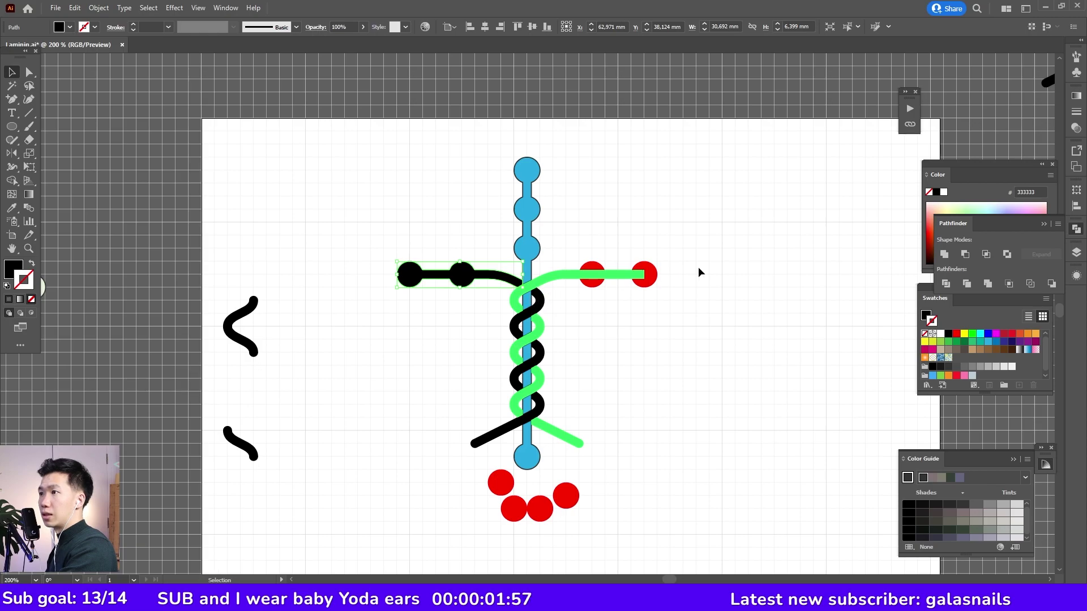
Select all black-filled paths and make them pale blue 7FCDEE with a dark outline.
left_click(152, 11)
mouse_move(174, 8)
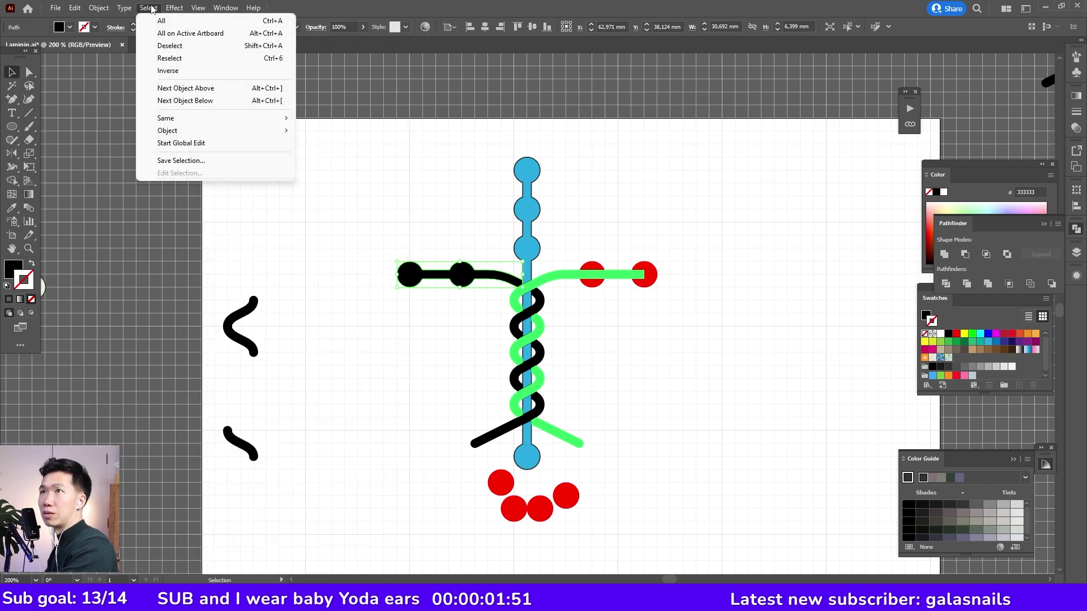
mouse_move(193, 119)
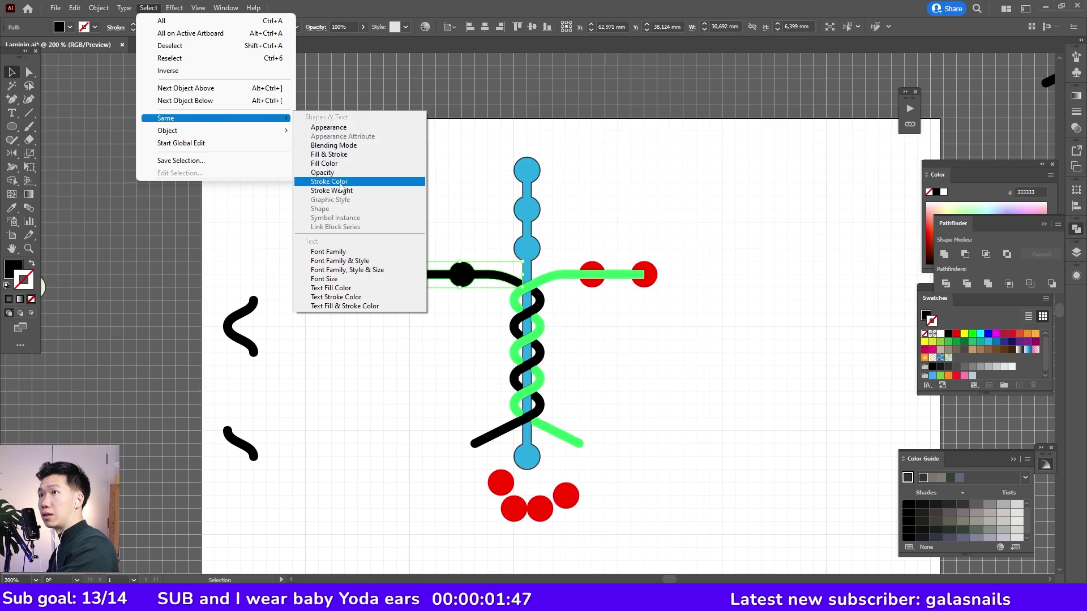
left_click(343, 164)
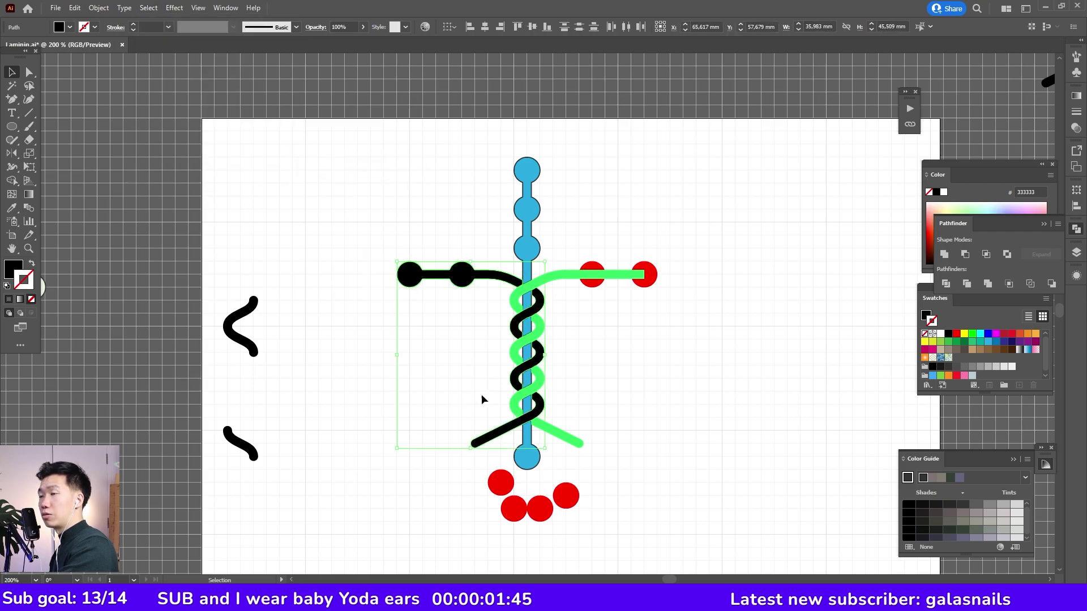
left_click(989, 345)
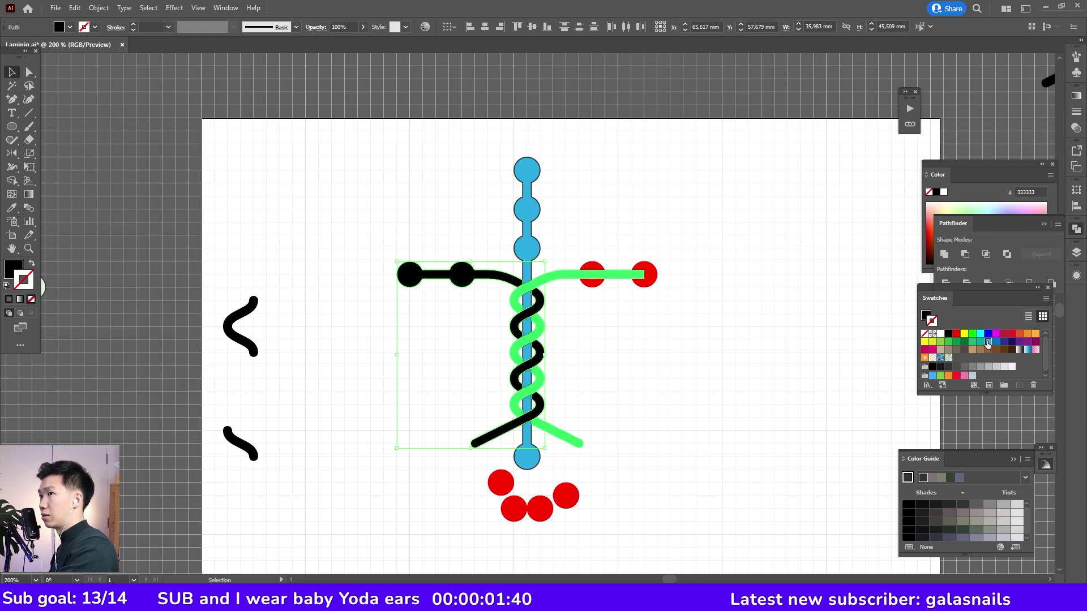
left_click(31, 263)
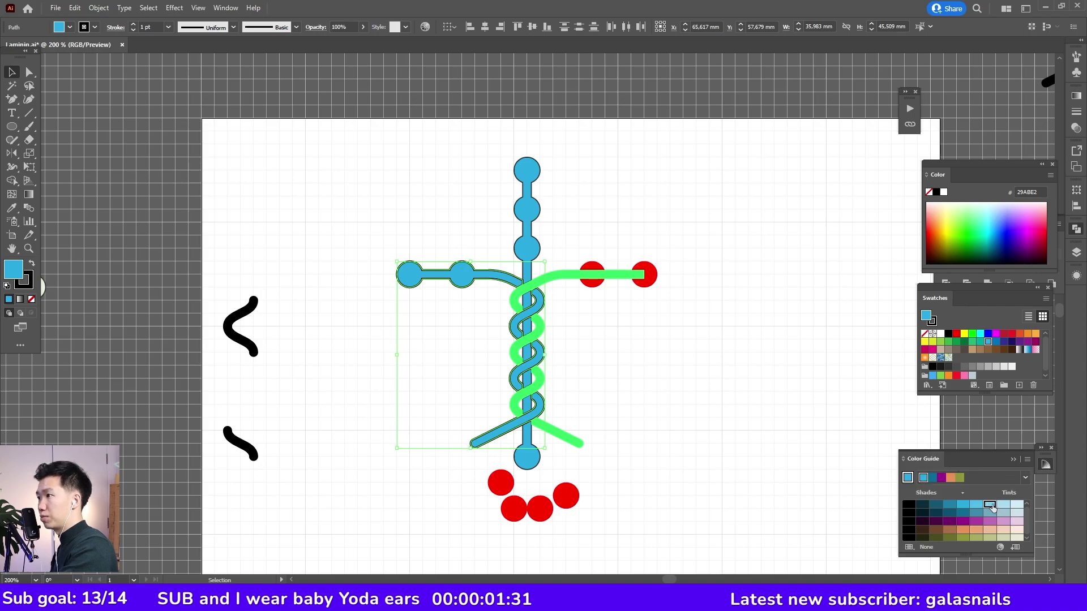
left_click(990, 505)
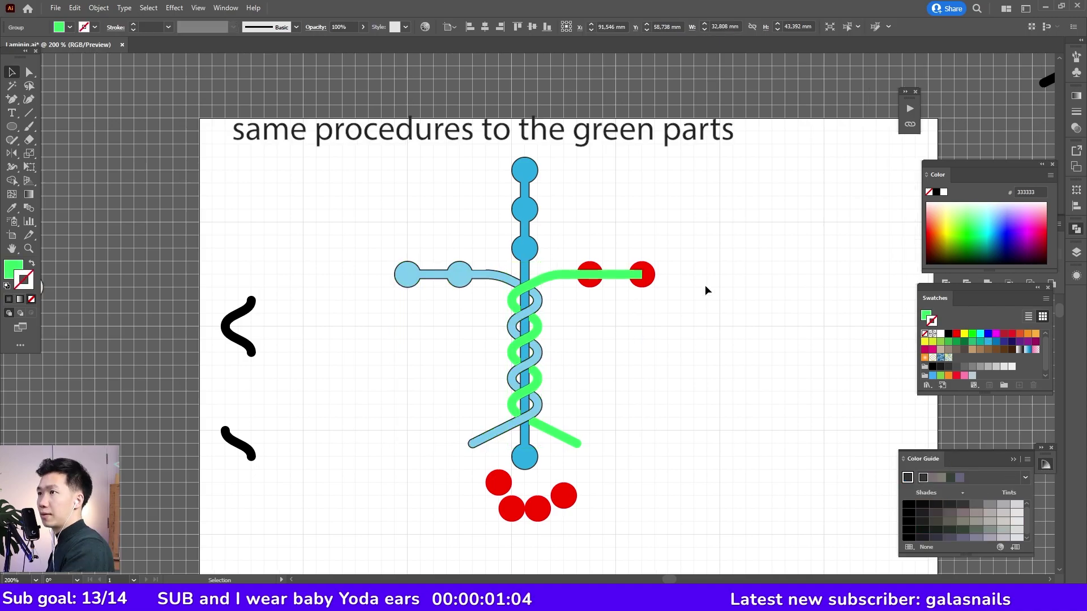
Merge the red circles into the green strand and make it pale blue D4EEF9 with a 0.5 pt dark outline.
left_click_drag(681, 251, 582, 307)
left_click(985, 279)
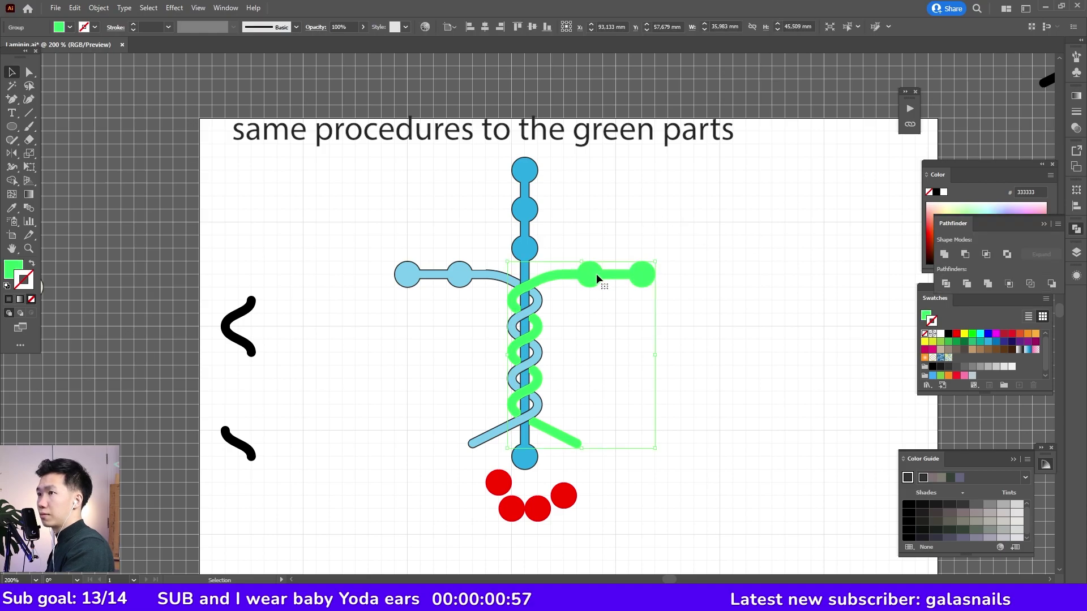
key("shift+x")
left_click(990, 504)
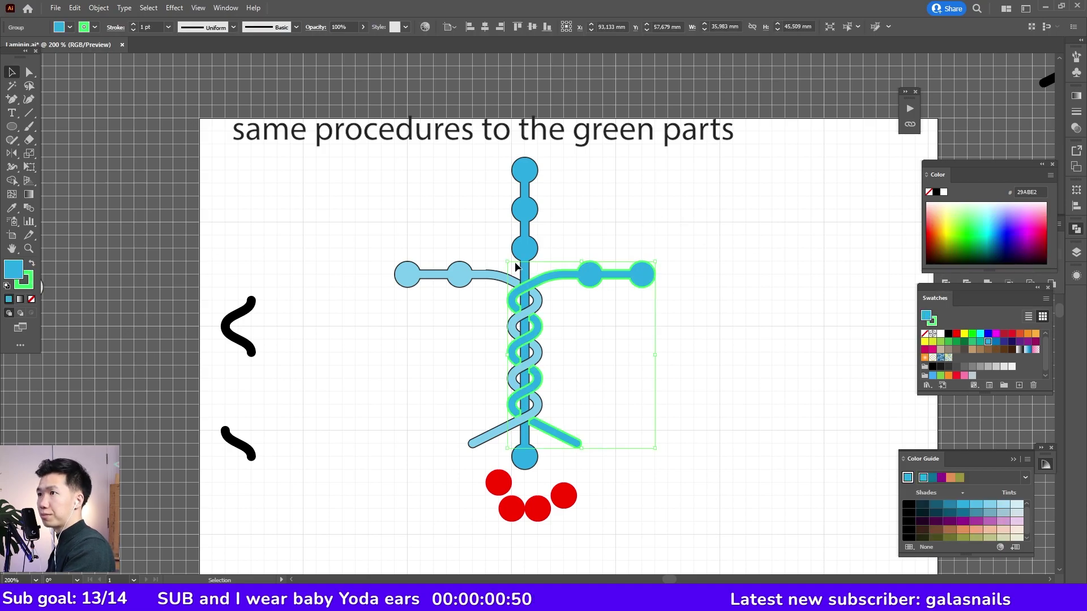
left_click(1018, 504)
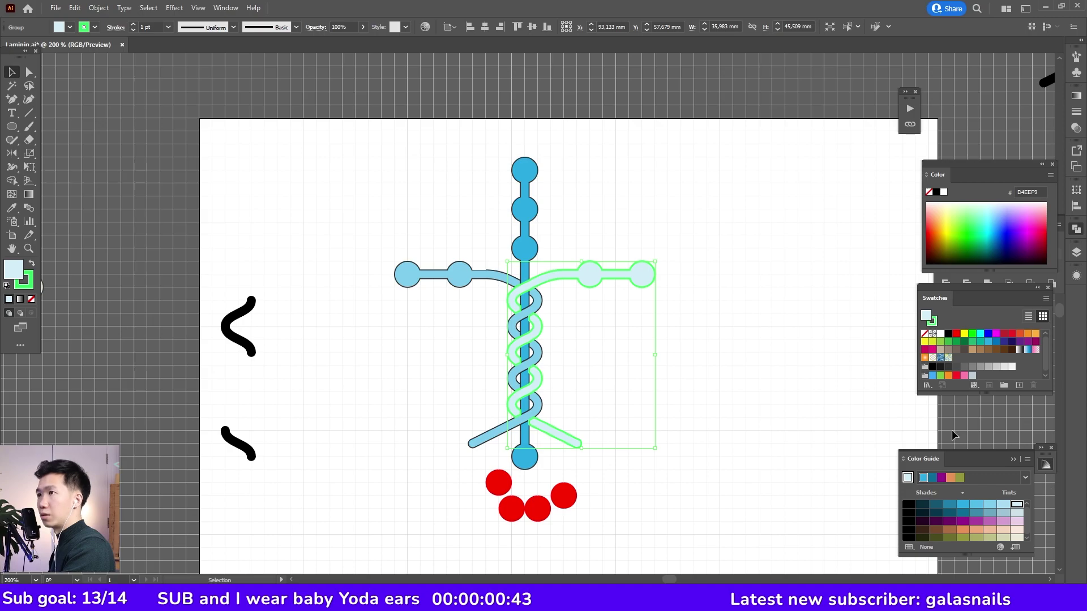
key("Left")
key("Left")
key("Left")
key("Left")
key("Left")
key("Left")
key("Right")
key("Right")
key("Right")
key("Right")
key("Right")
key("Right")
left_click(24, 280)
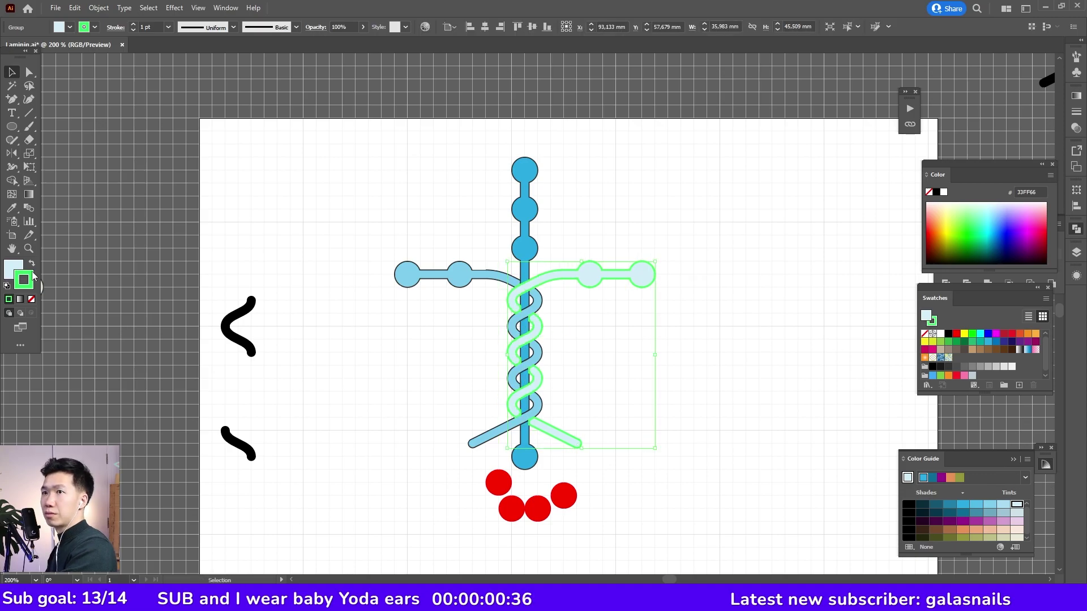
left_click(168, 27)
left_click(185, 50)
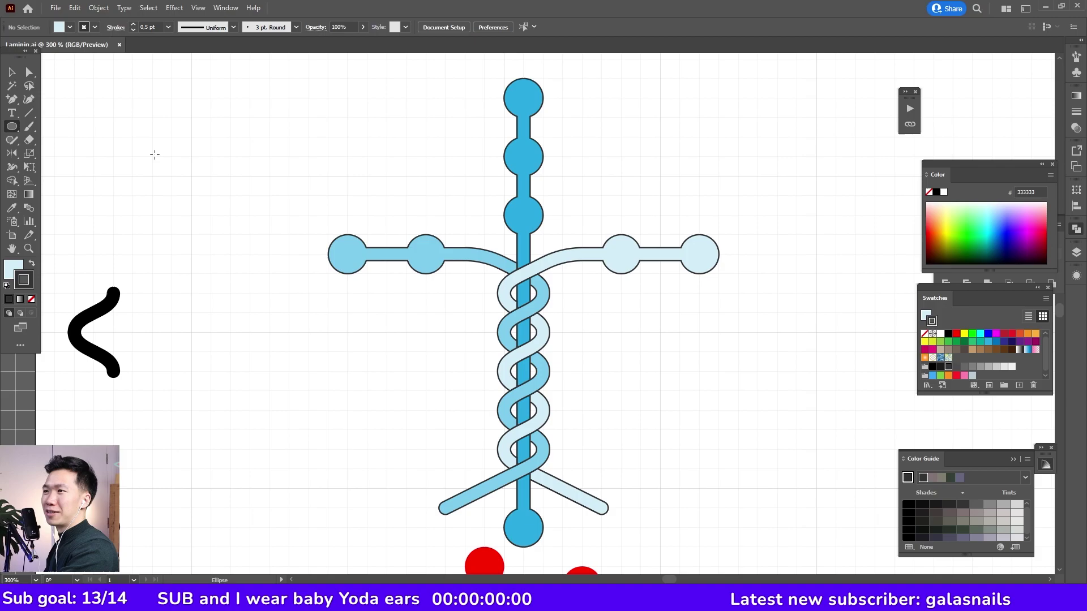
Fill a circle with a radial gradient from white to 0% opacity white.
key("v")
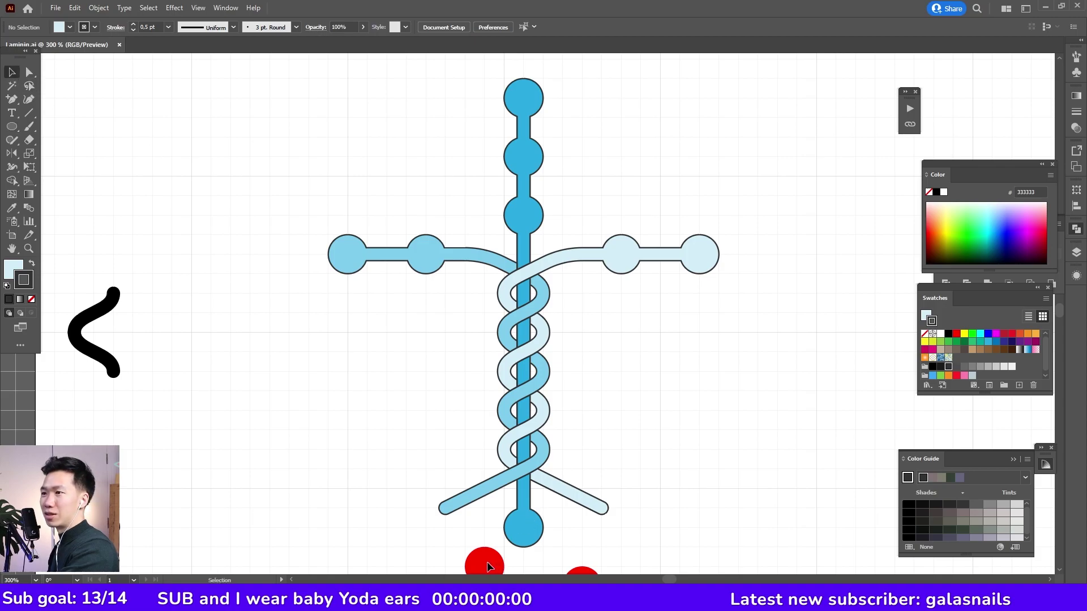
left_click(1076, 252)
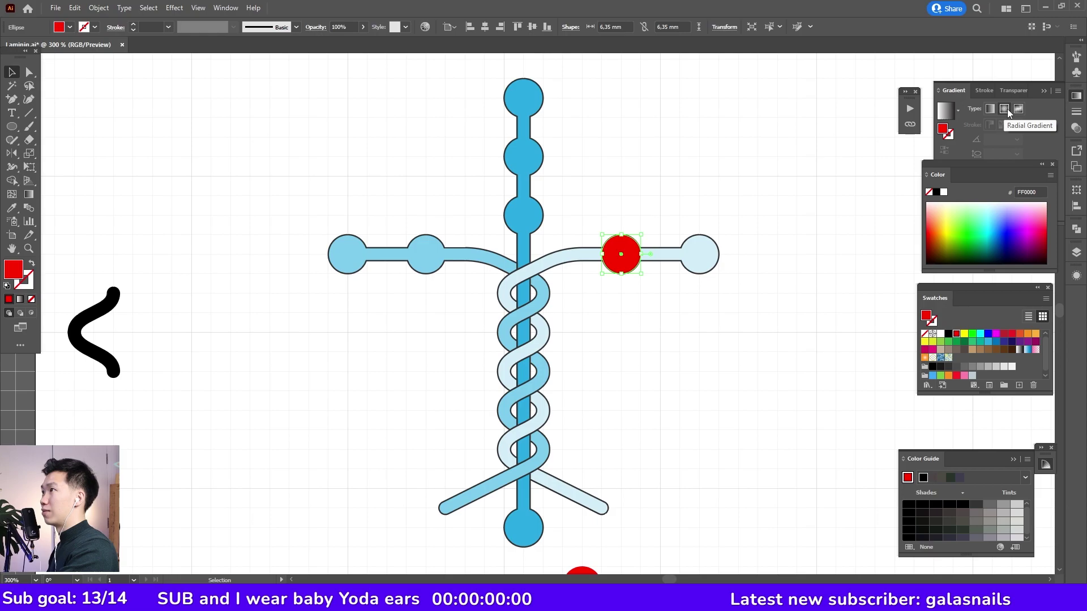
left_click(1006, 109)
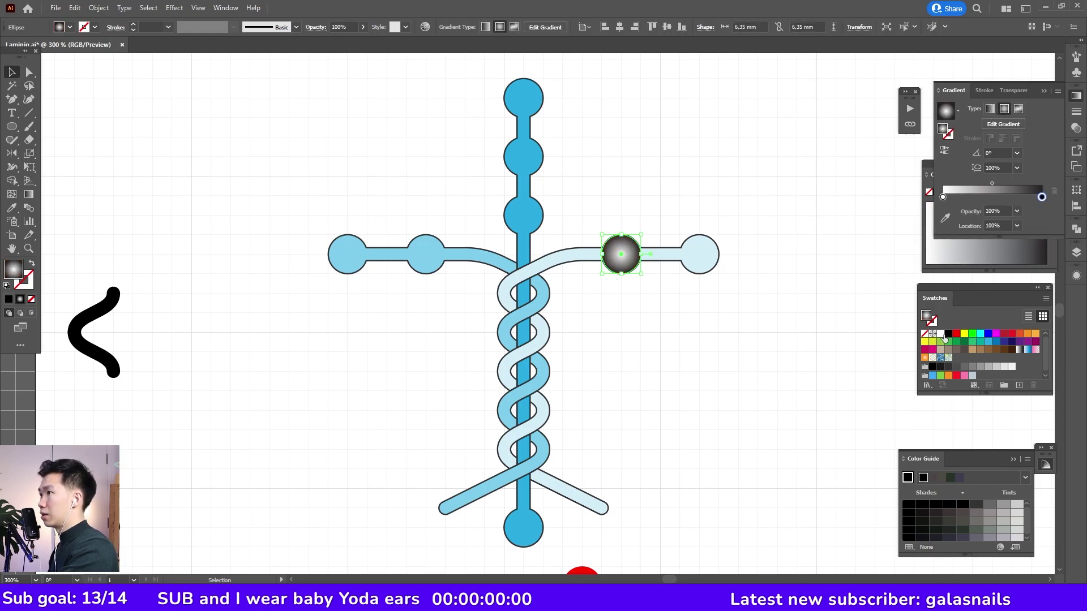
left_click_drag(940, 334, 957, 310)
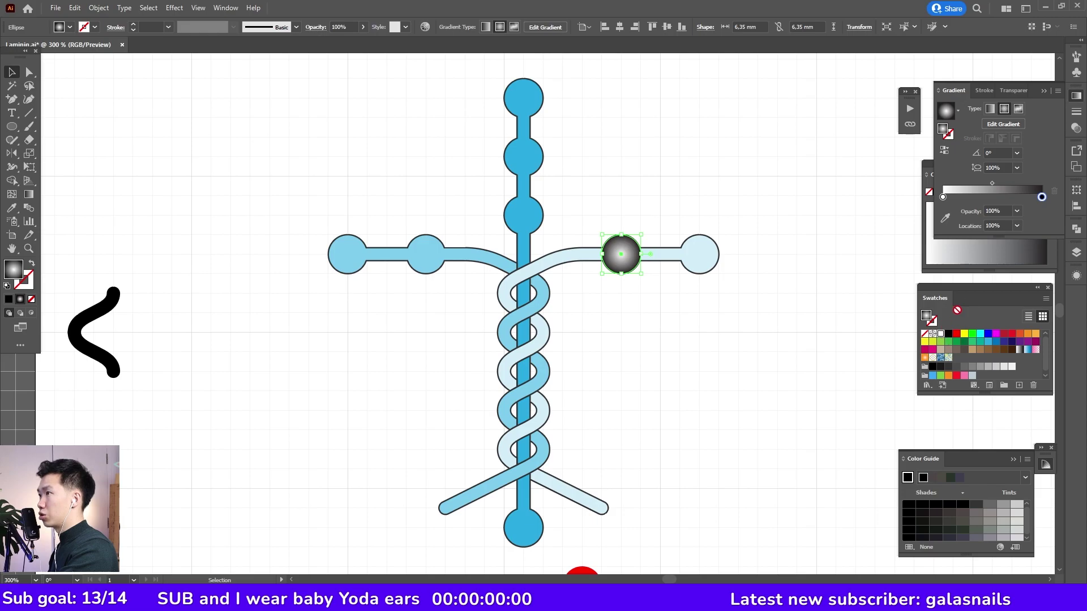
left_click(1042, 198)
left_click_drag(1044, 200, 1043, 199)
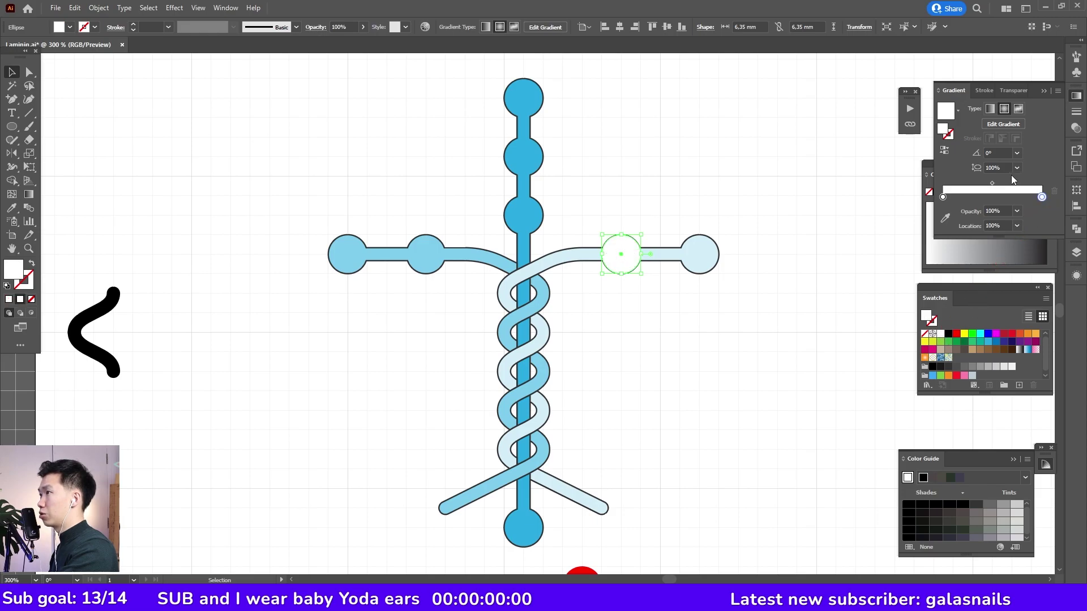
left_click(945, 195)
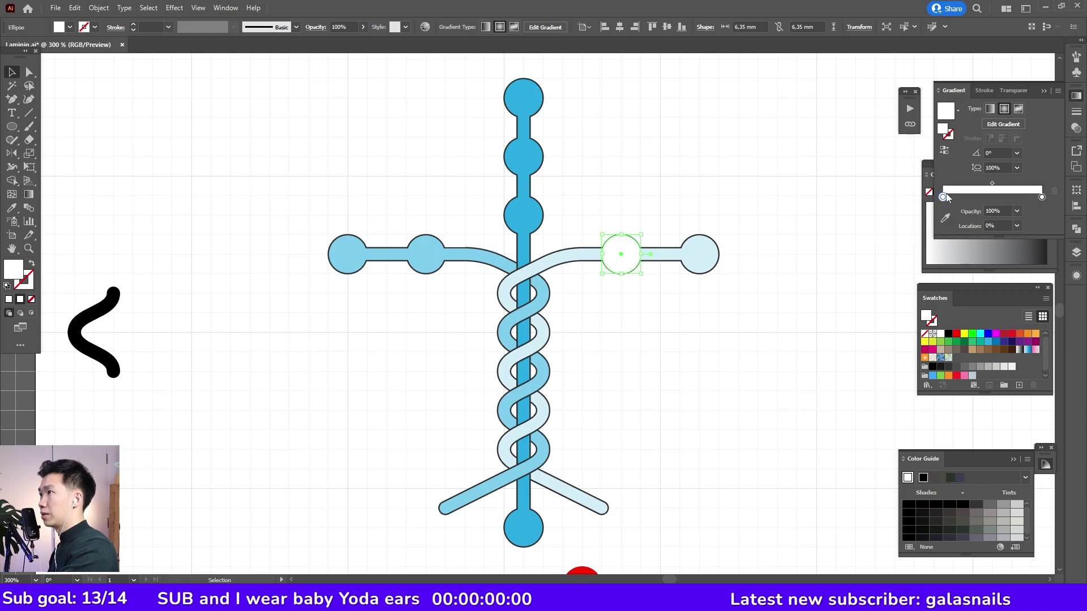
left_click(1042, 198)
left_click(1017, 211)
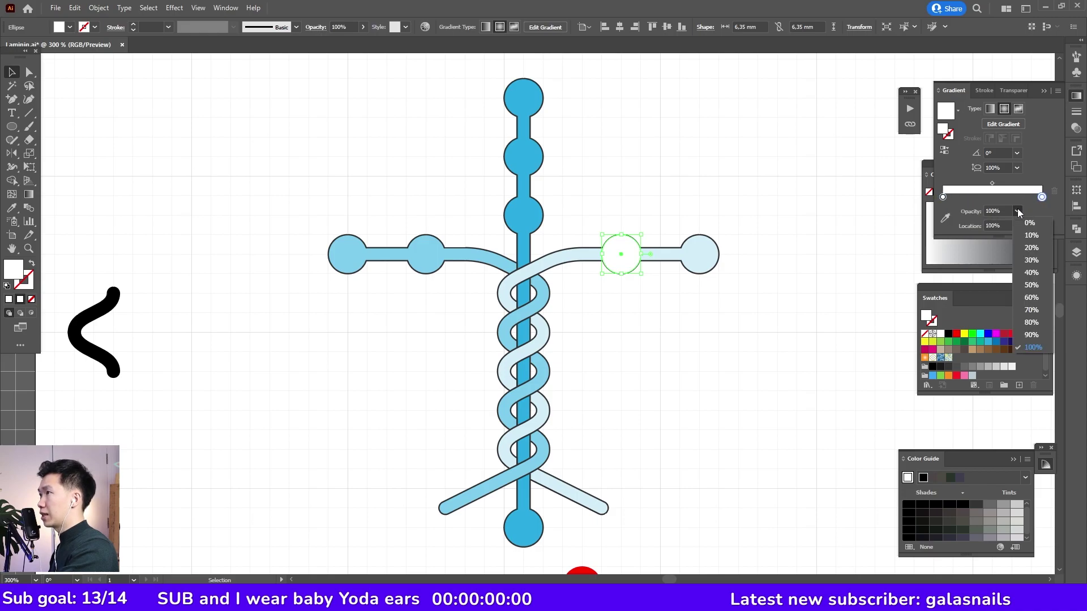
left_click(1030, 224)
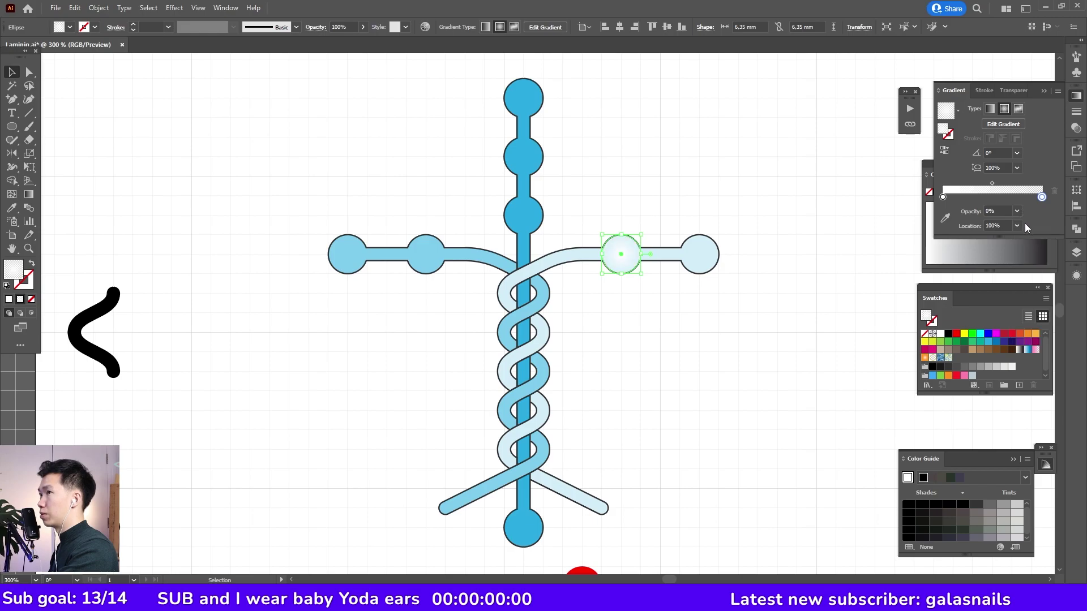
left_click(789, 243)
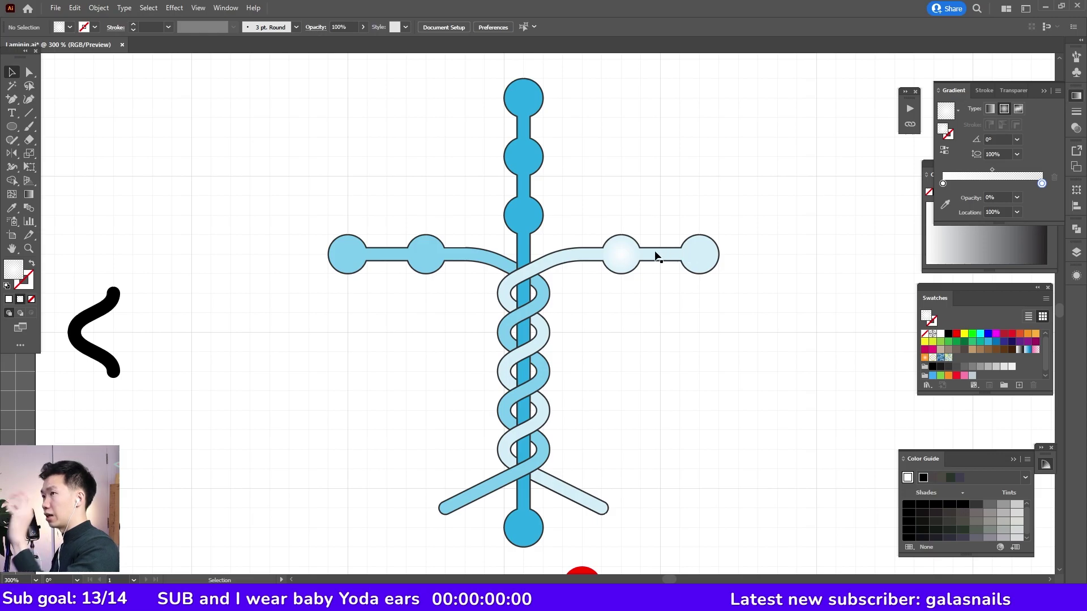
Copy the highlight onto the top circle, the left-arm circles and toward the bottom circle.
left_click_drag(627, 253, 524, 99)
left_click(604, 163)
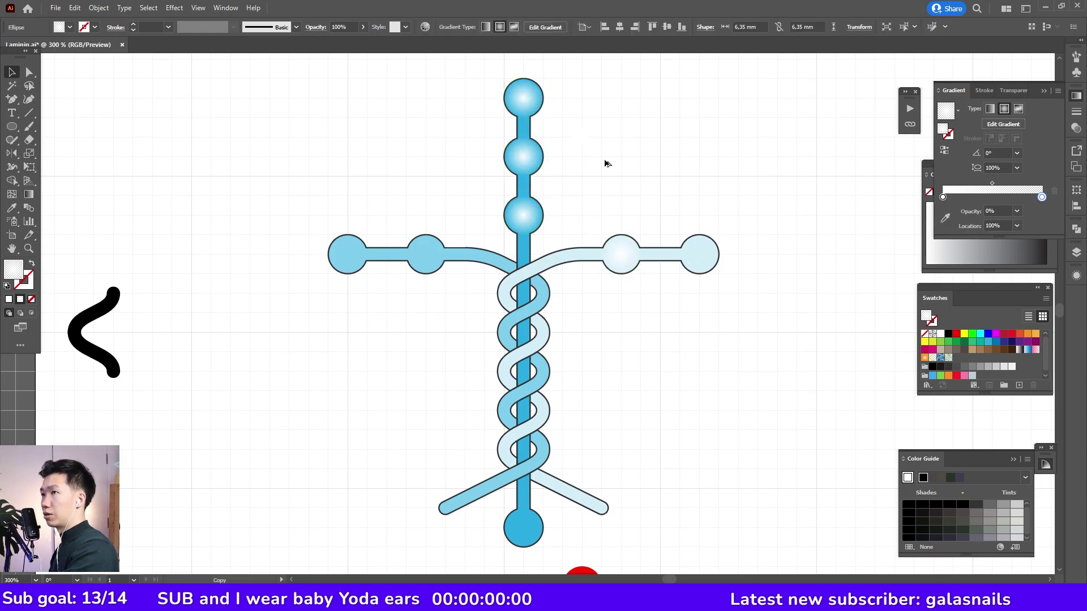
left_click(708, 254)
left_click_drag(707, 255, 347, 250)
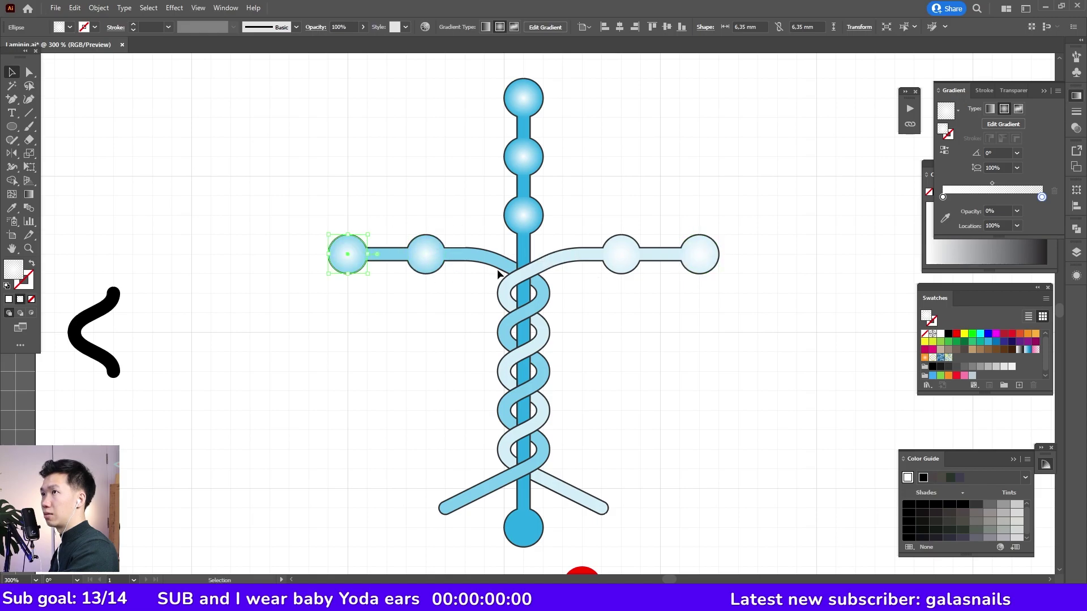
left_click_drag(437, 274, 524, 527)
Move the three red circles under the figure and save.
key("ctrl+minus")
key("ctrl+minus")
left_click_drag(765, 438, 550, 470)
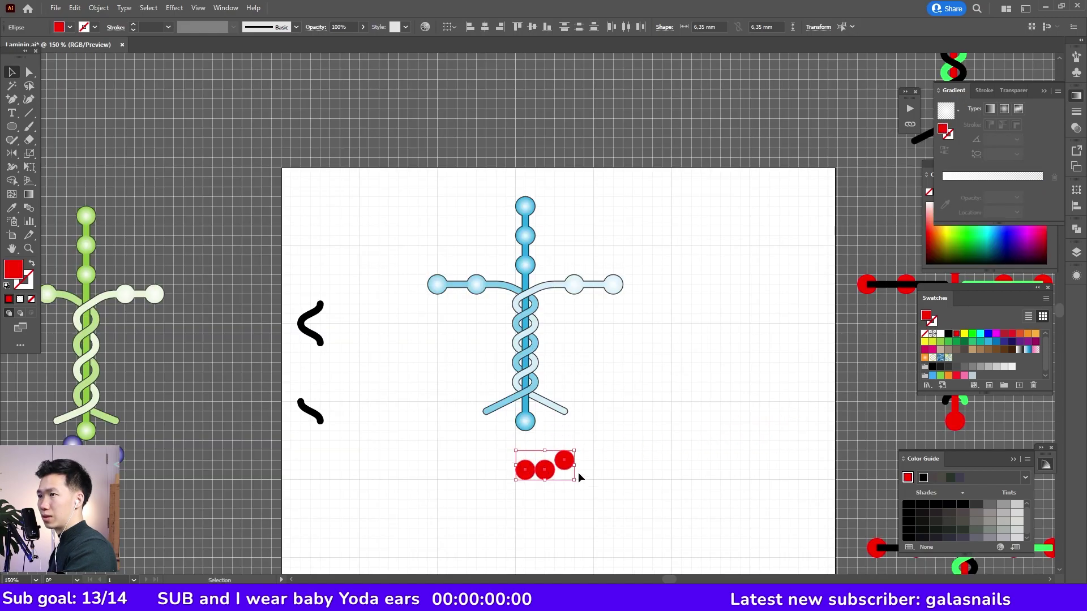
left_click(656, 410)
key("ctrl+s")
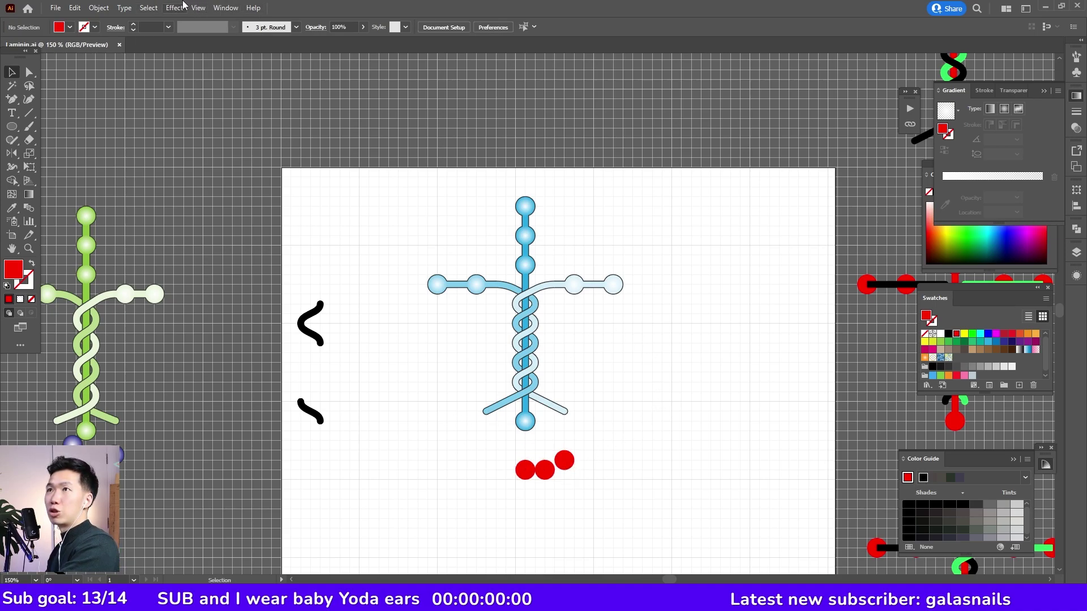
Turn off Snap to Grid and fine-tune the red circles' position under the axis.
left_click(198, 8)
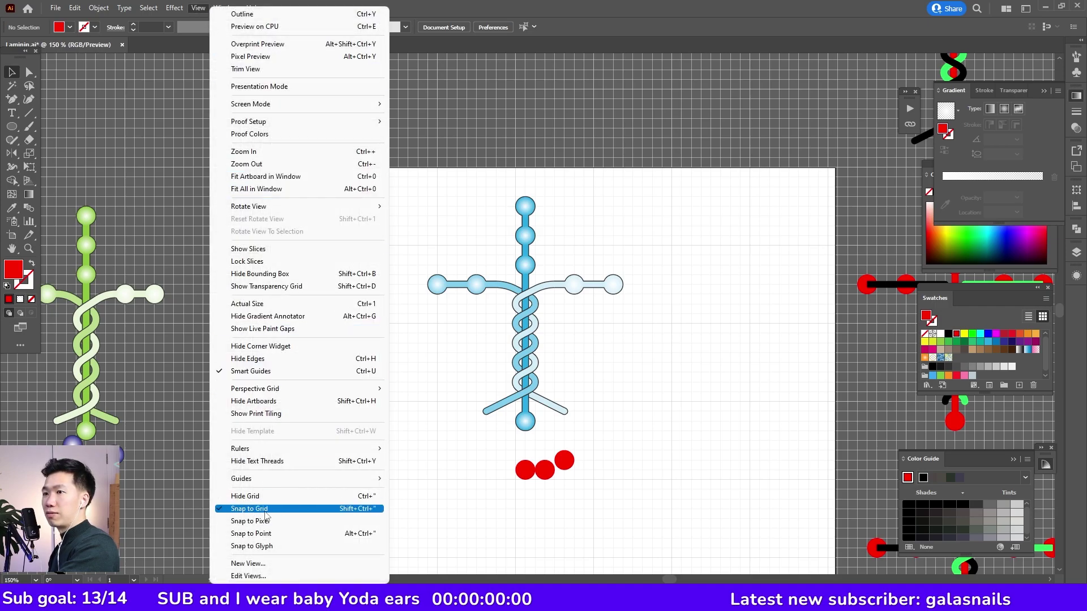
left_click(268, 510)
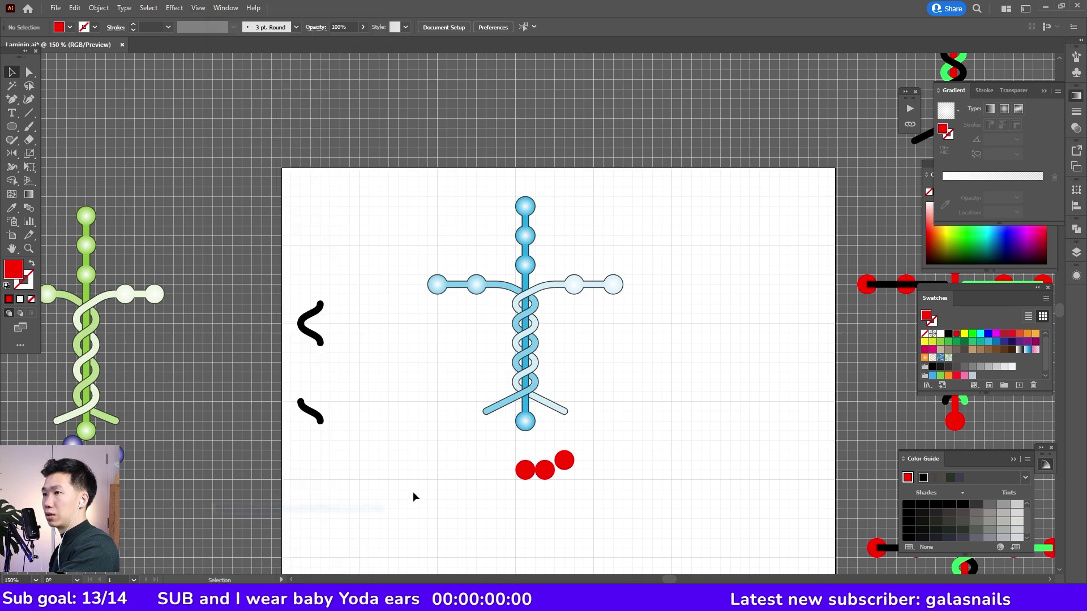
left_click_drag(549, 469, 541, 461)
key("ctrl+plus")
key("ctrl+plus")
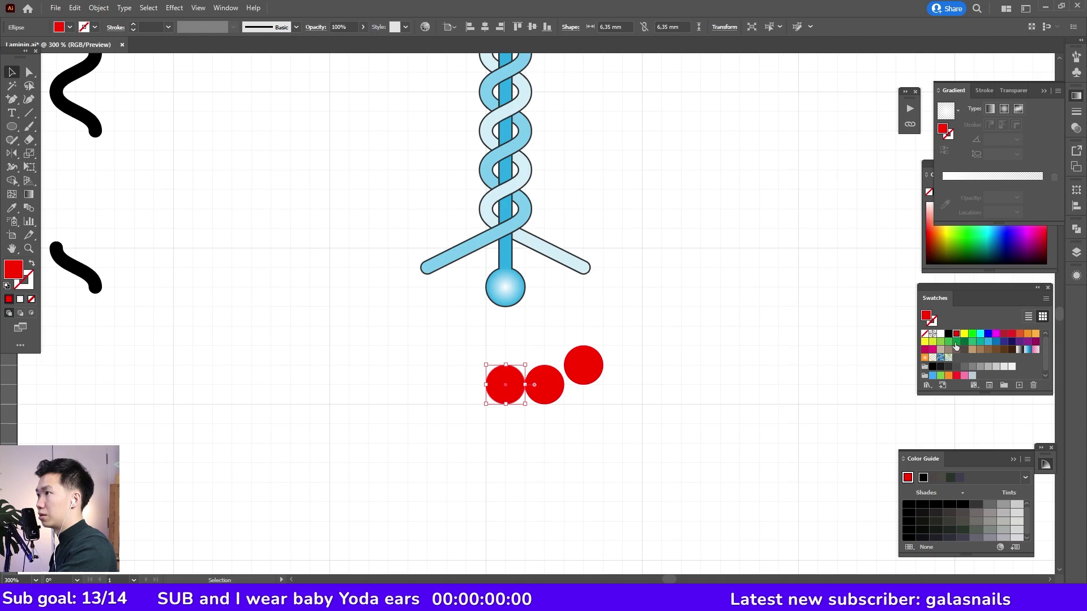
Give the left red circle an opaque white-to-green radial gradient.
left_click(1005, 109)
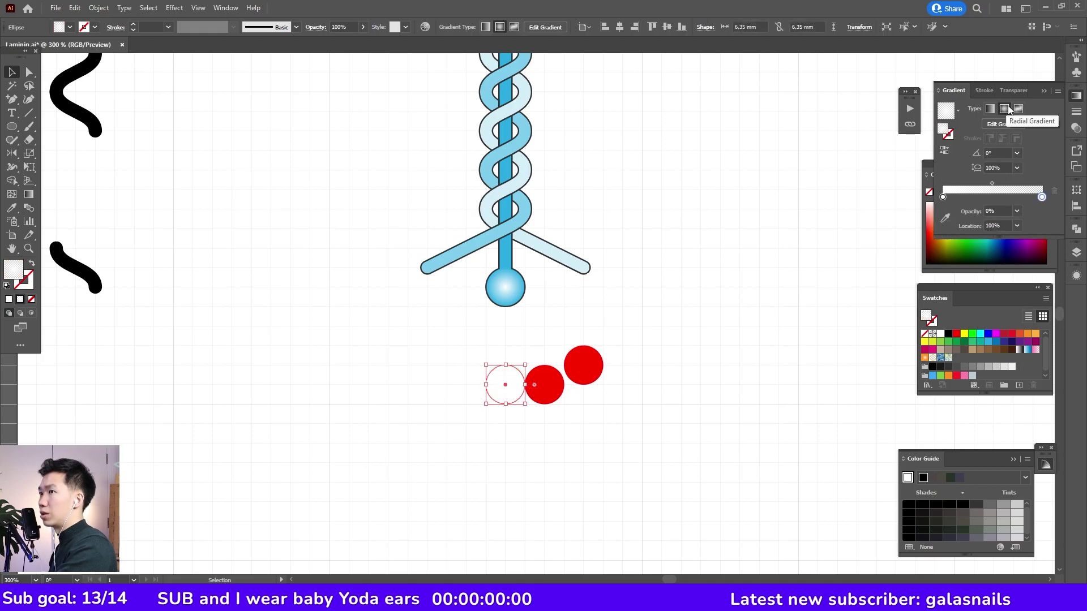
left_click(1018, 211)
left_click(1033, 352)
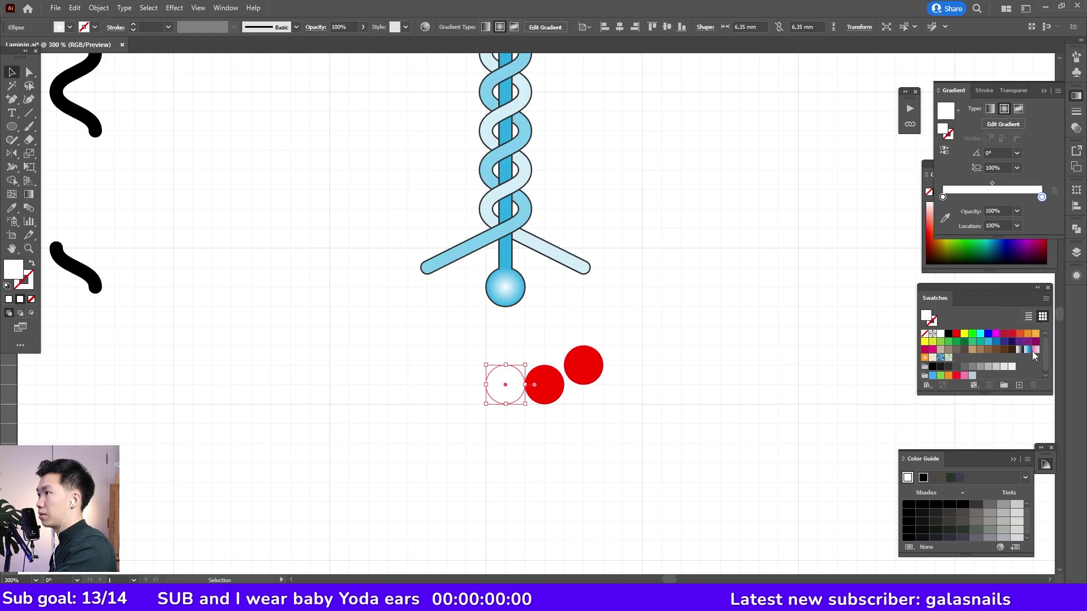
left_click(973, 343)
left_click_drag(1047, 195, 1043, 196)
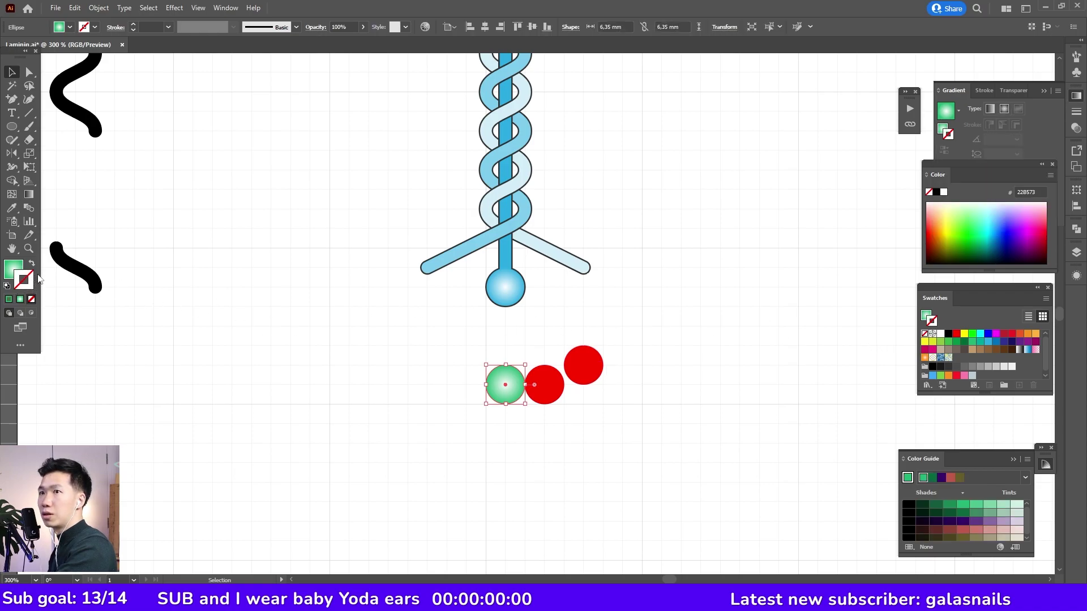
Outline the bead with a 0.5 pt dark grey (#333333) stroke.
left_click(948, 367)
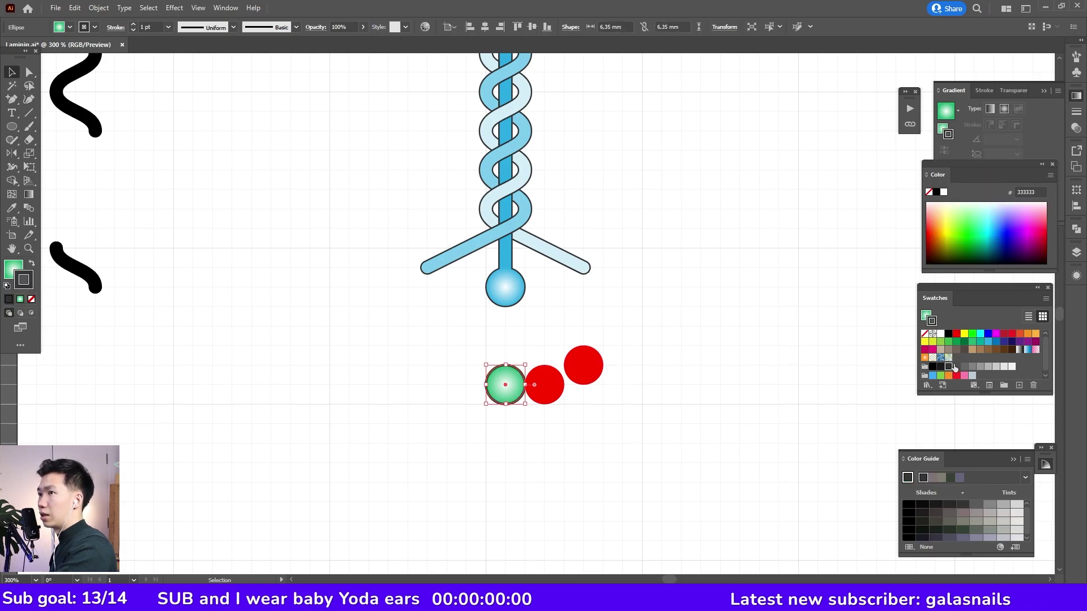
left_click(168, 26)
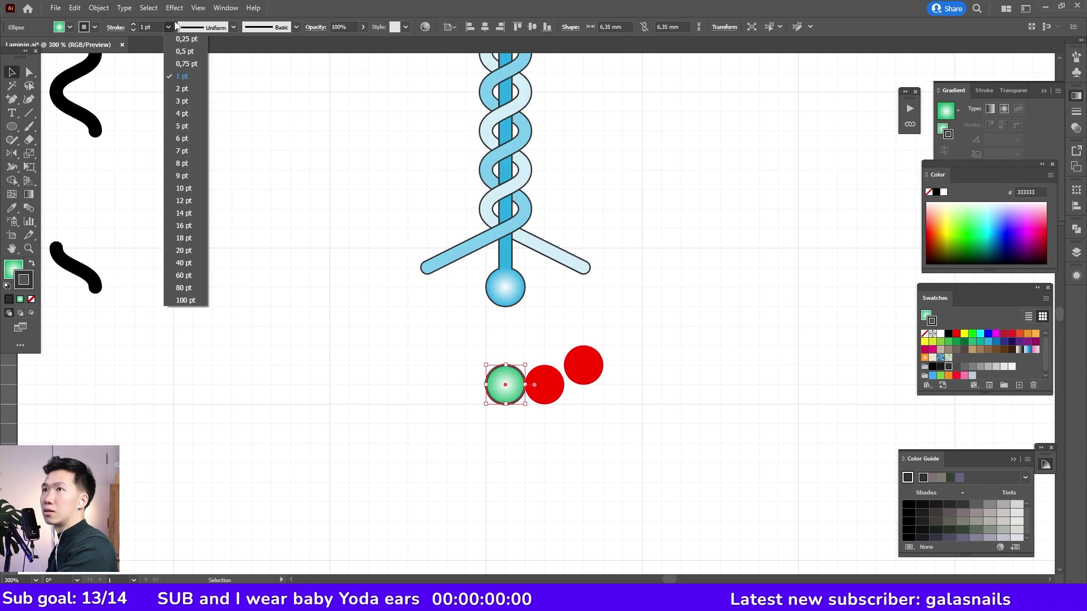
left_click(187, 52)
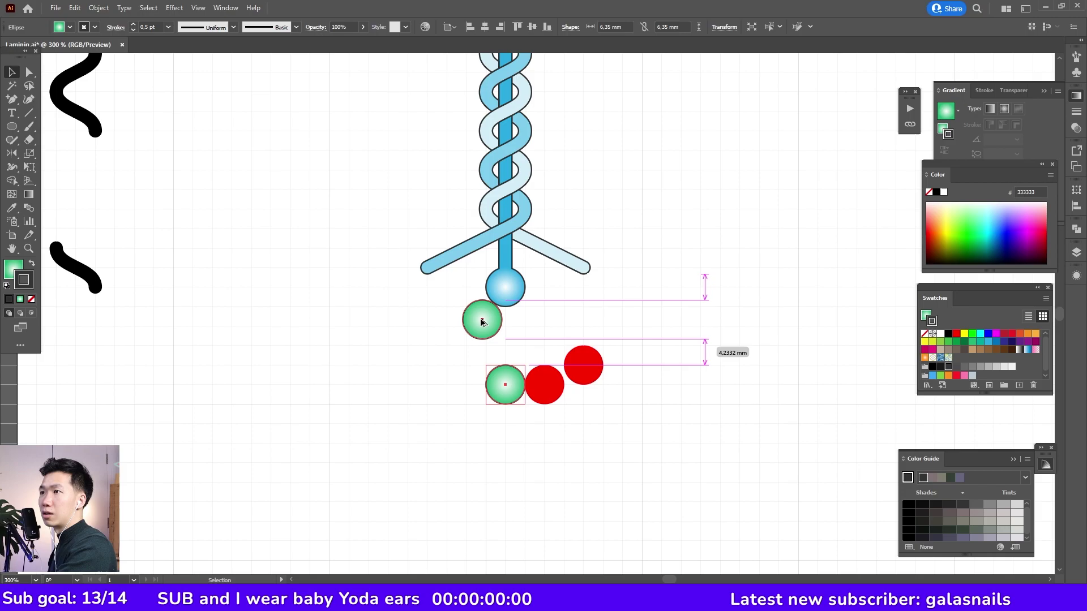
Copy the green bead into an arc of four beneath the bottom of the axis.
left_click_drag(497, 408, 614, 359)
left_click_drag(537, 354, 575, 347)
left_click(668, 331)
key("ctrl+minus")
key("ctrl+minus")
left_click_drag(623, 234, 661, 340)
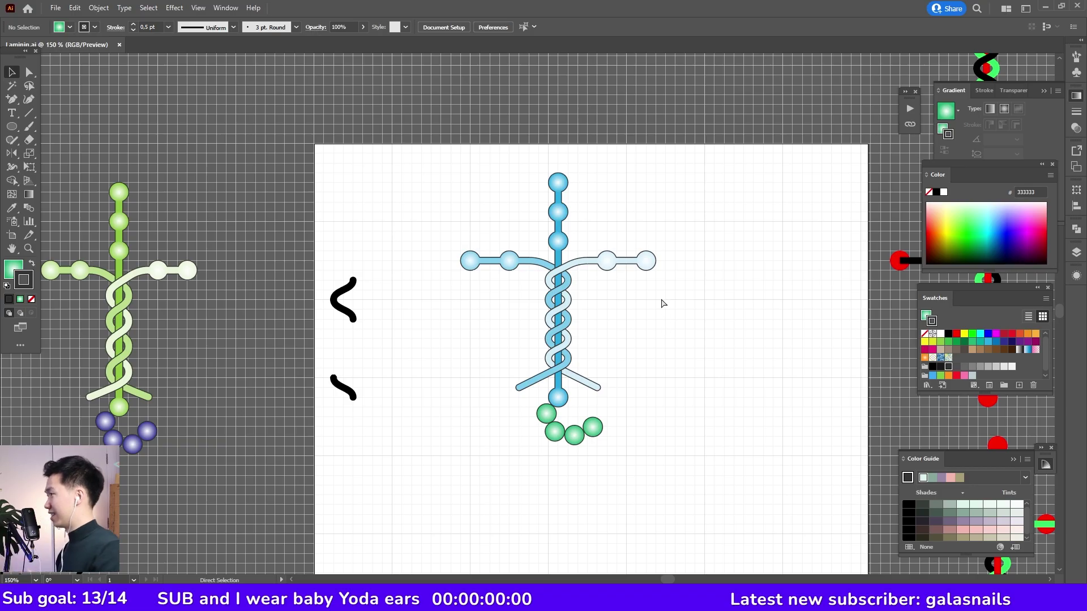